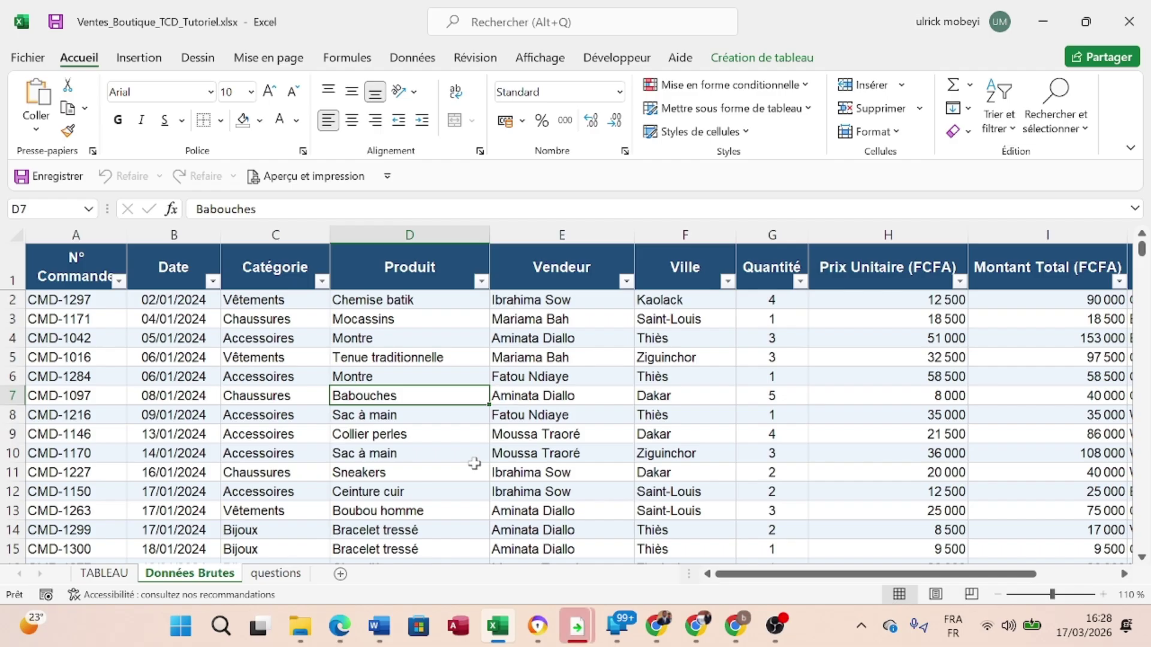
Examine the columns and sales records on the Données Brutes sheet, and read the business questions on the questions sheet.
drag(85, 227, 888, 245)
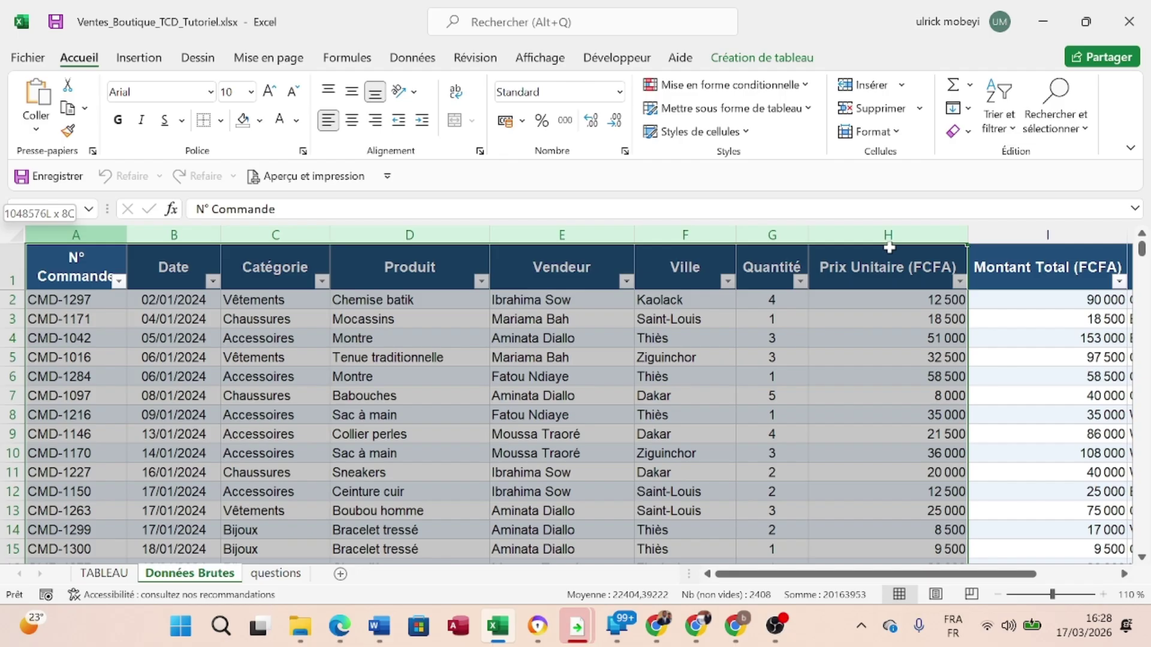
drag(929, 251, 935, 248)
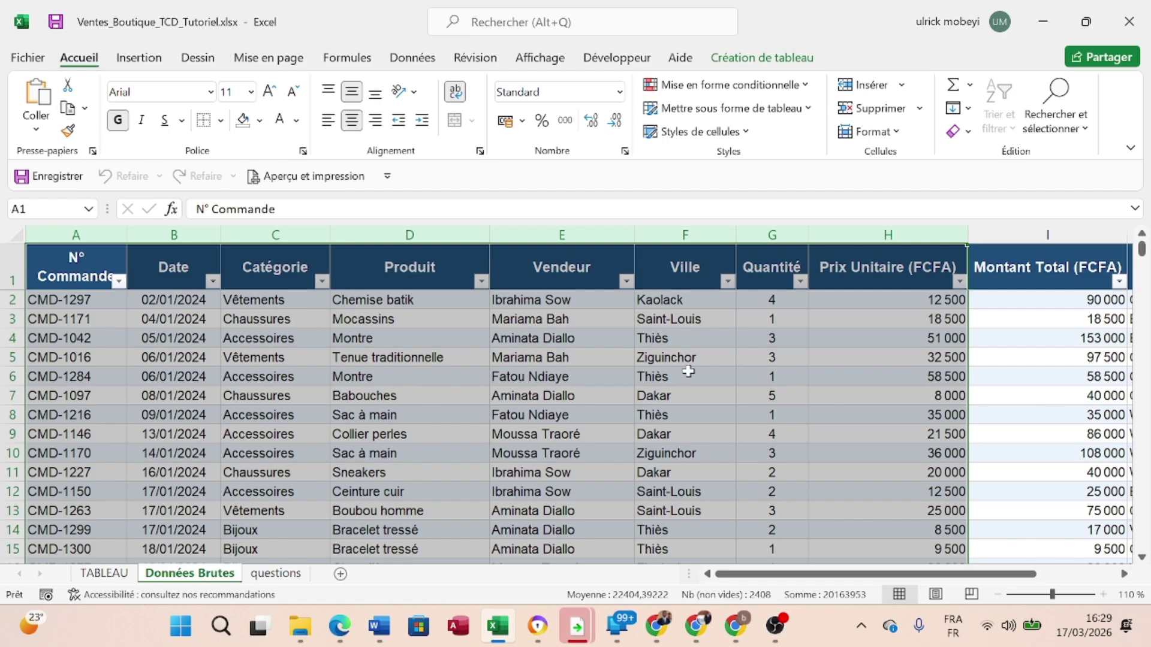
click(567, 383)
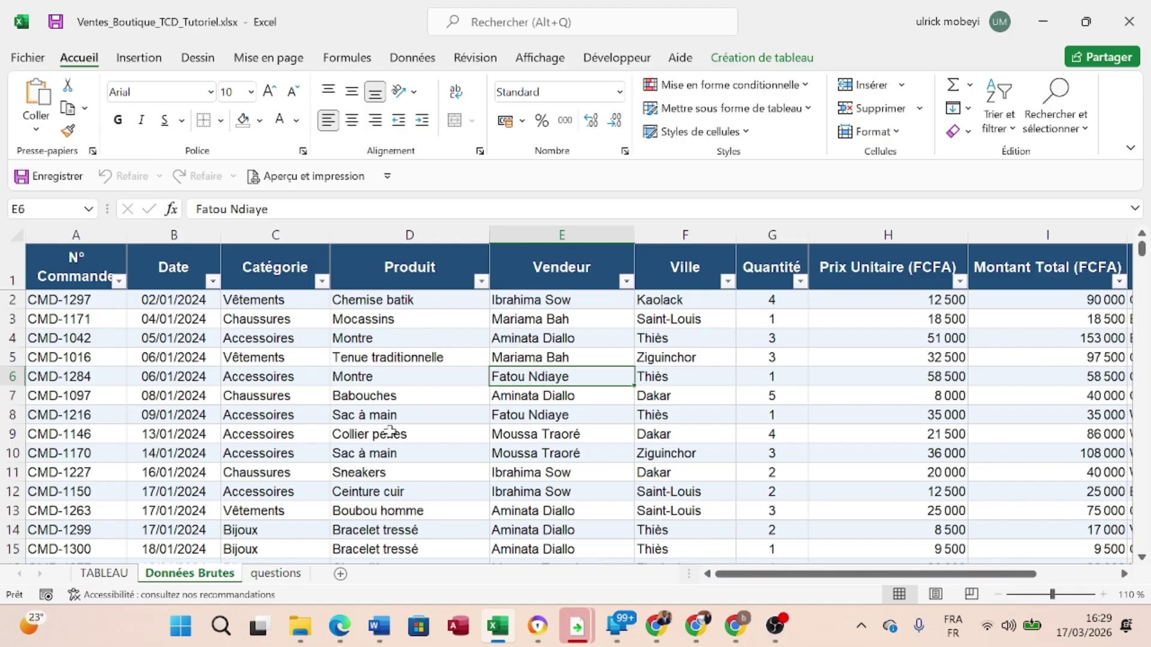
scroll(389, 431, down, 2)
scroll(390, 430, down, 7)
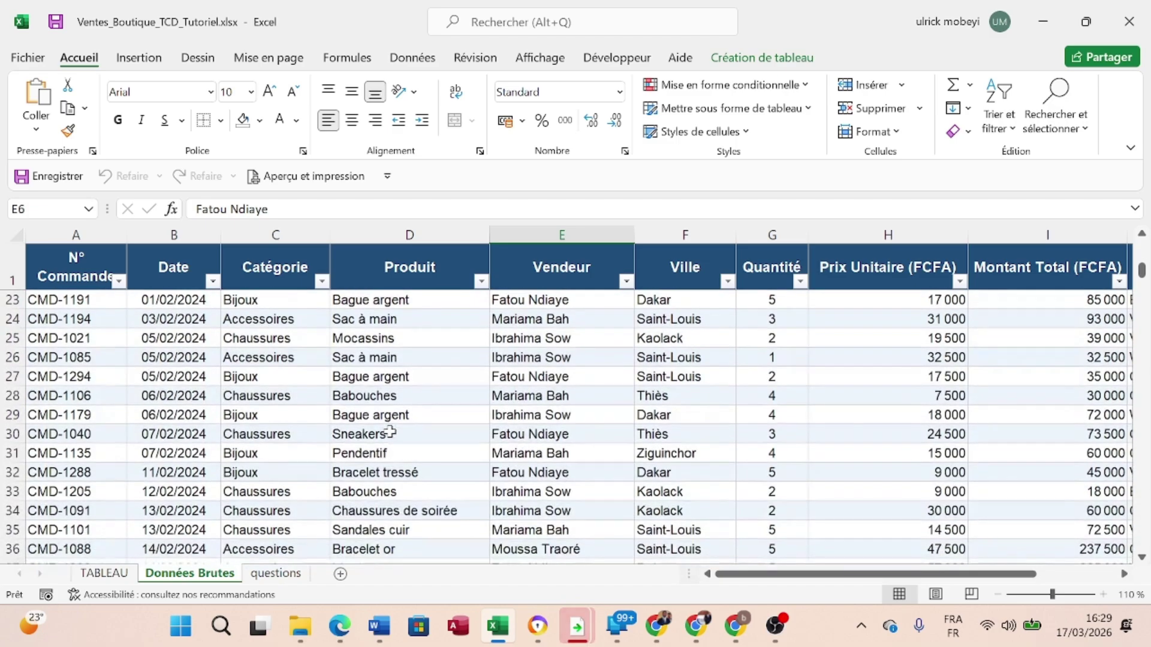
scroll(390, 431, down, 6)
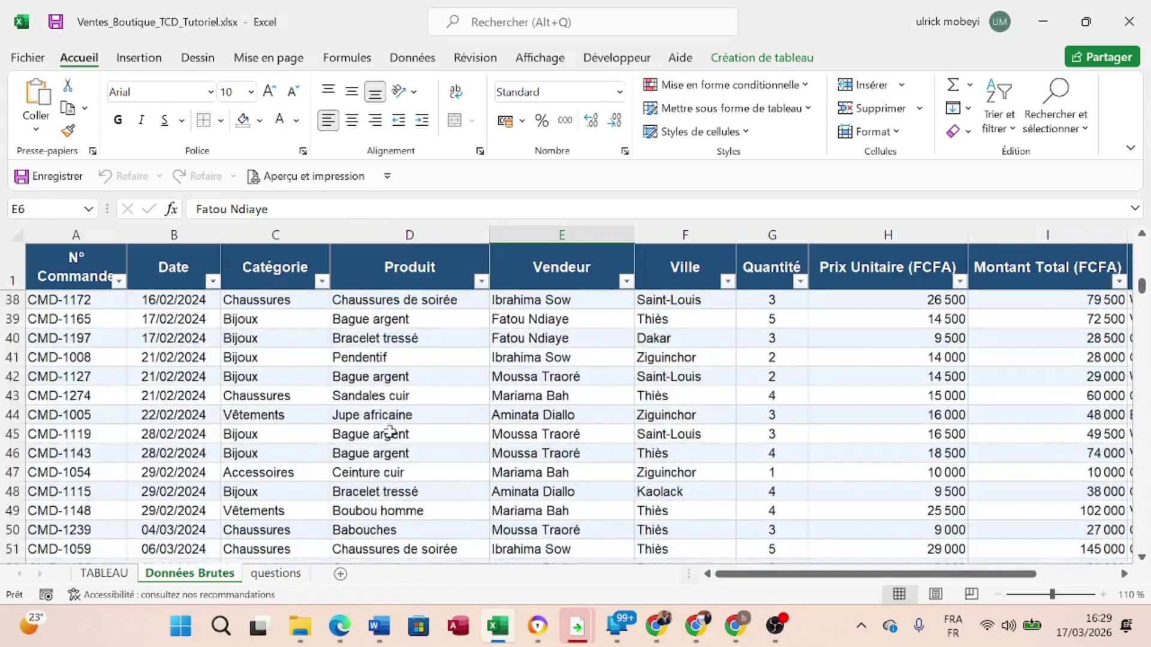
scroll(390, 430, down, 6)
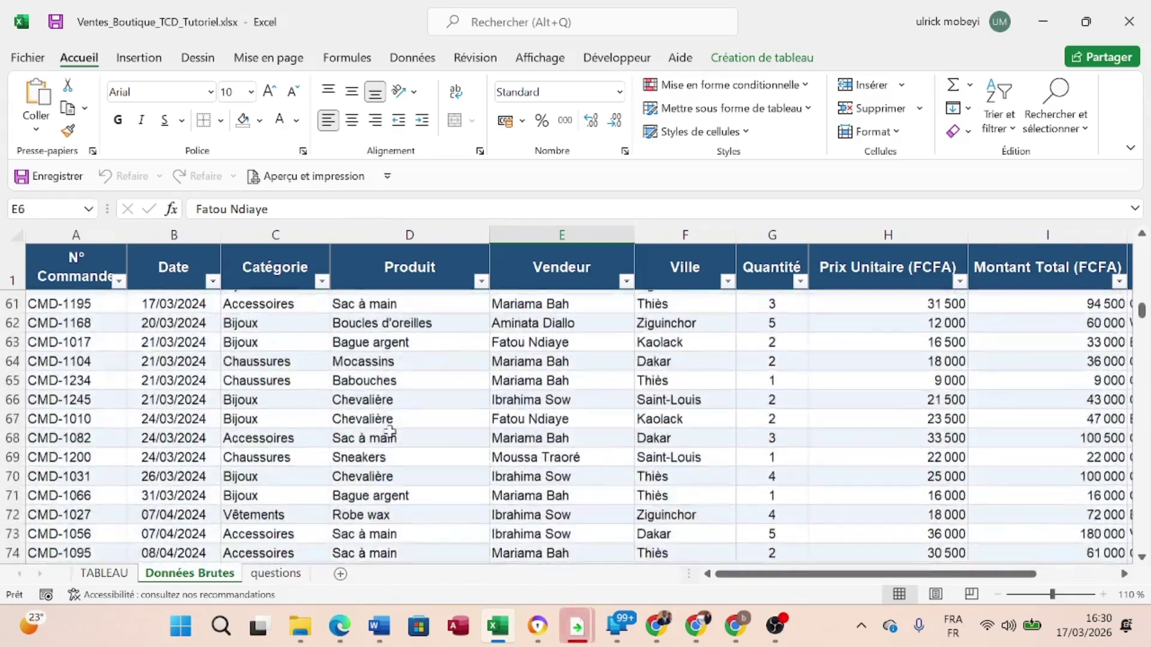
scroll(389, 431, up, 5)
scroll(390, 431, up, 9)
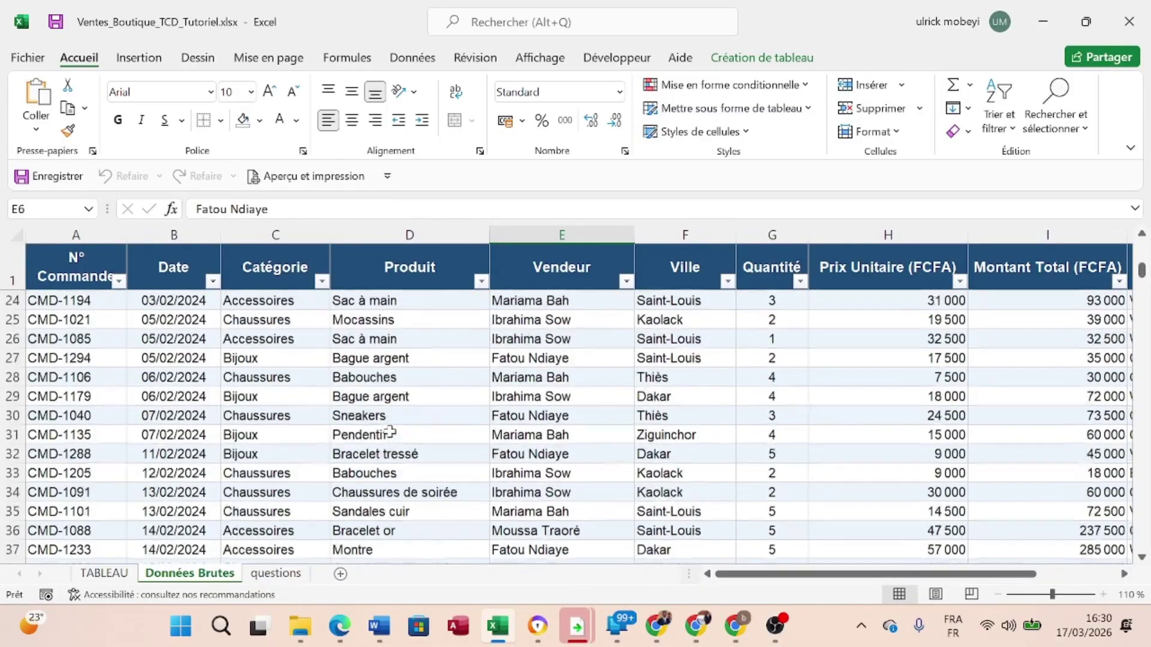
scroll(390, 431, right, 3)
scroll(390, 430, left, 3)
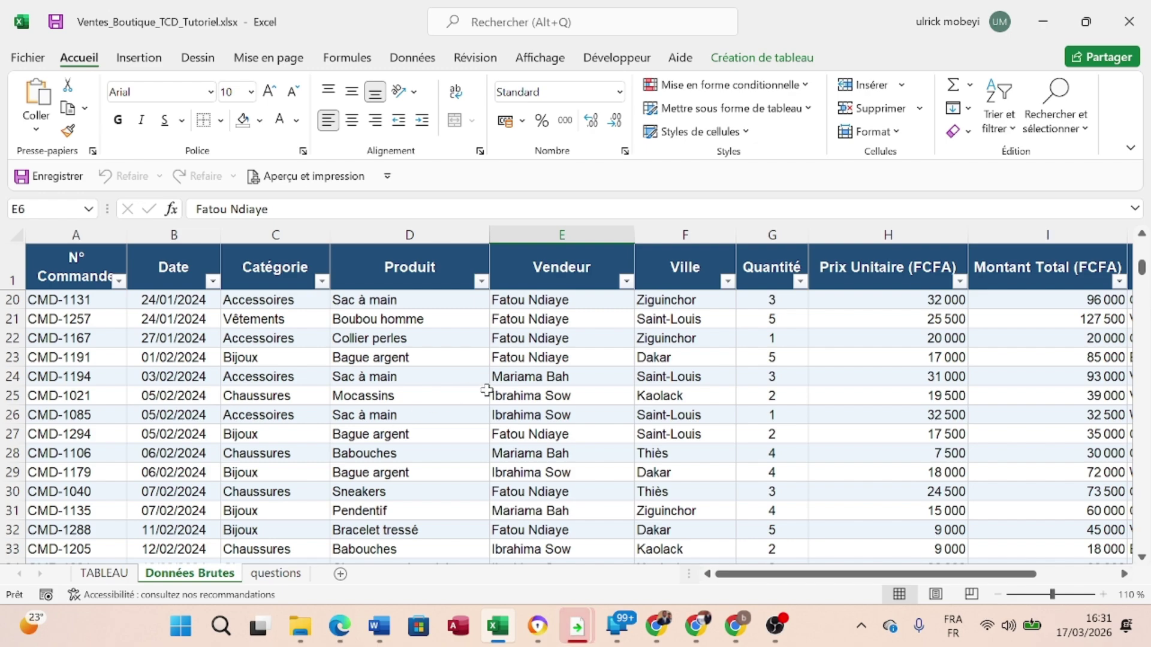
click(289, 575)
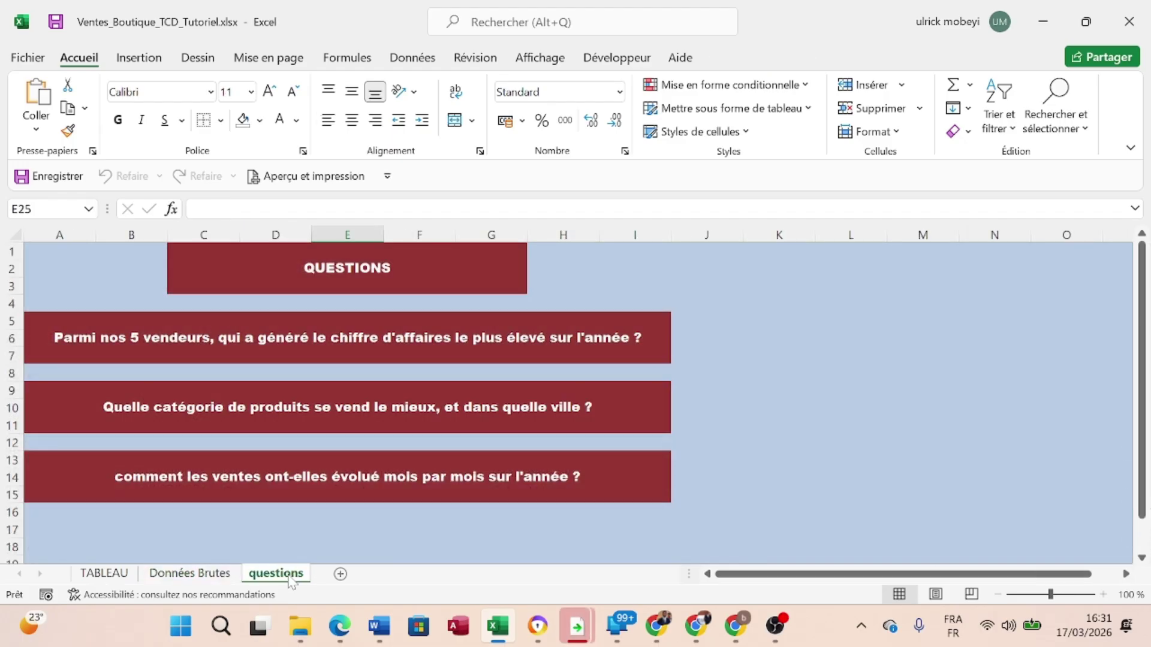
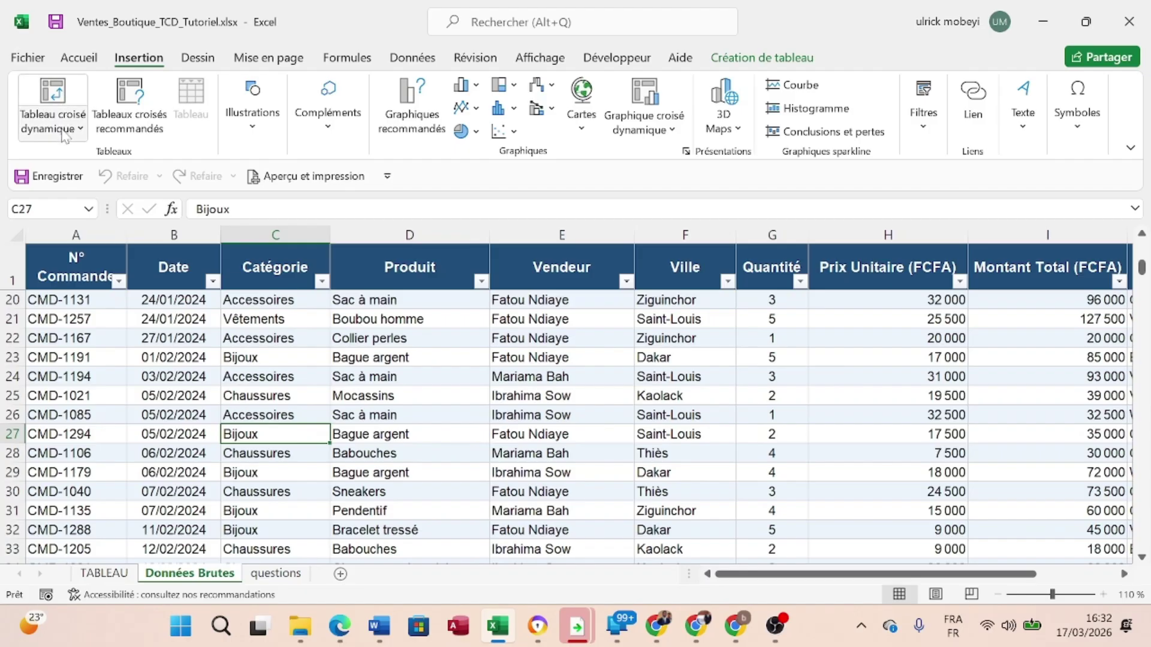
Insert a pivot table based on TableVentes from the Données Brutes sheet, placed on a new worksheet.
click(64, 111)
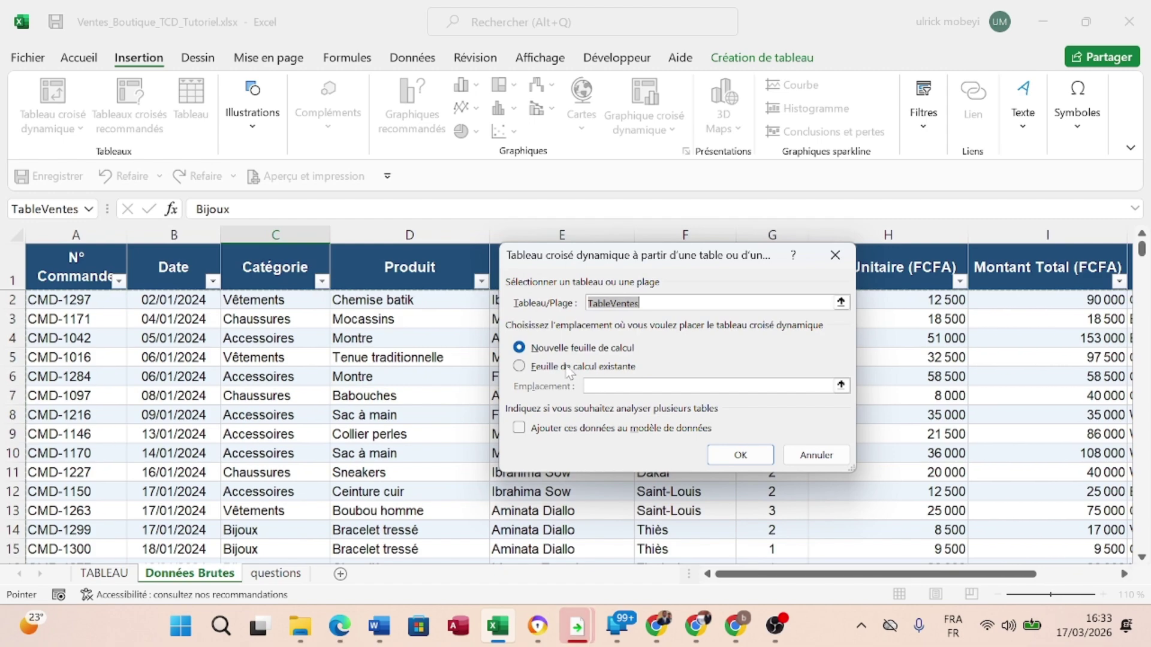
click(535, 354)
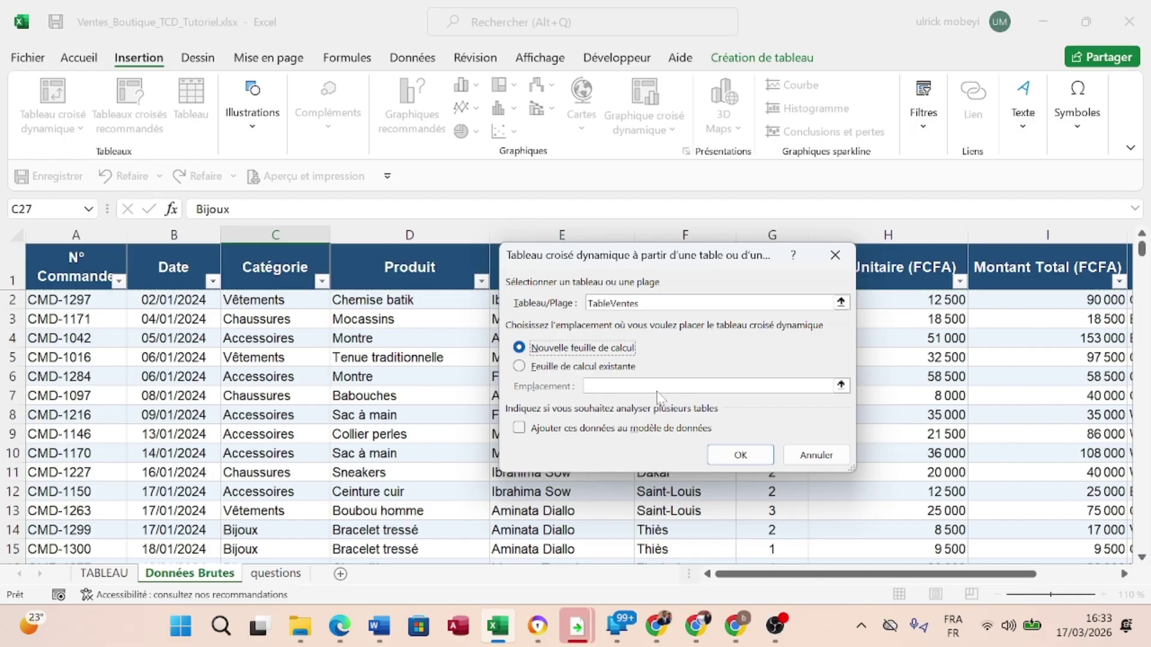
click(738, 453)
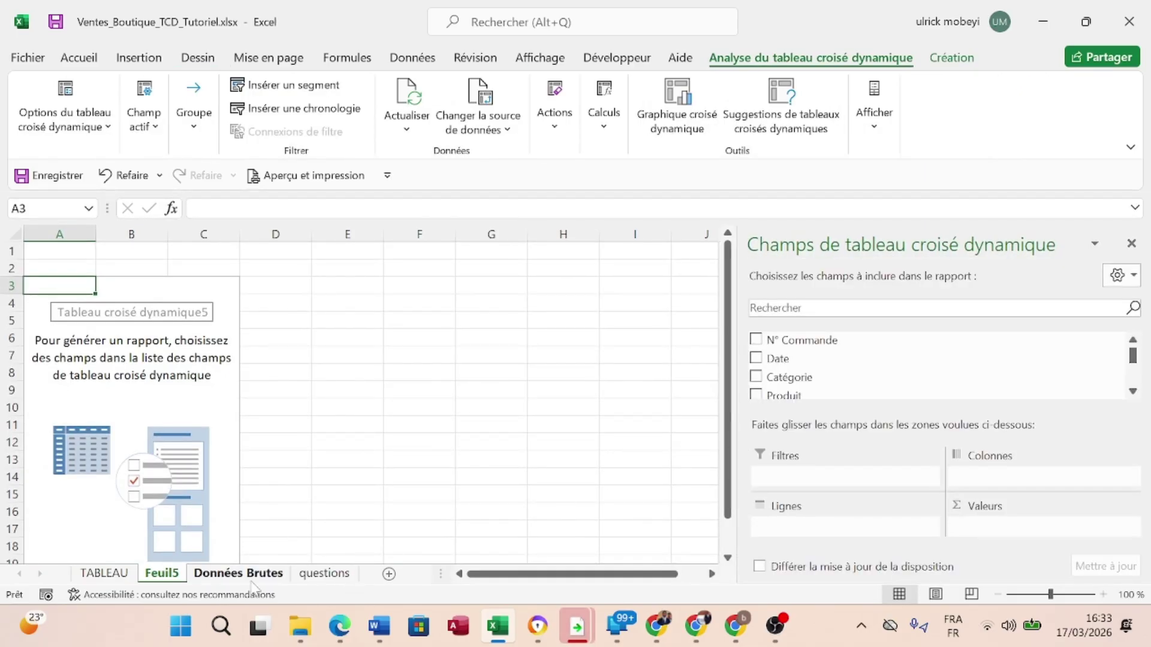
Rename the new pivot table worksheet as TCD.
double_click(160, 574)
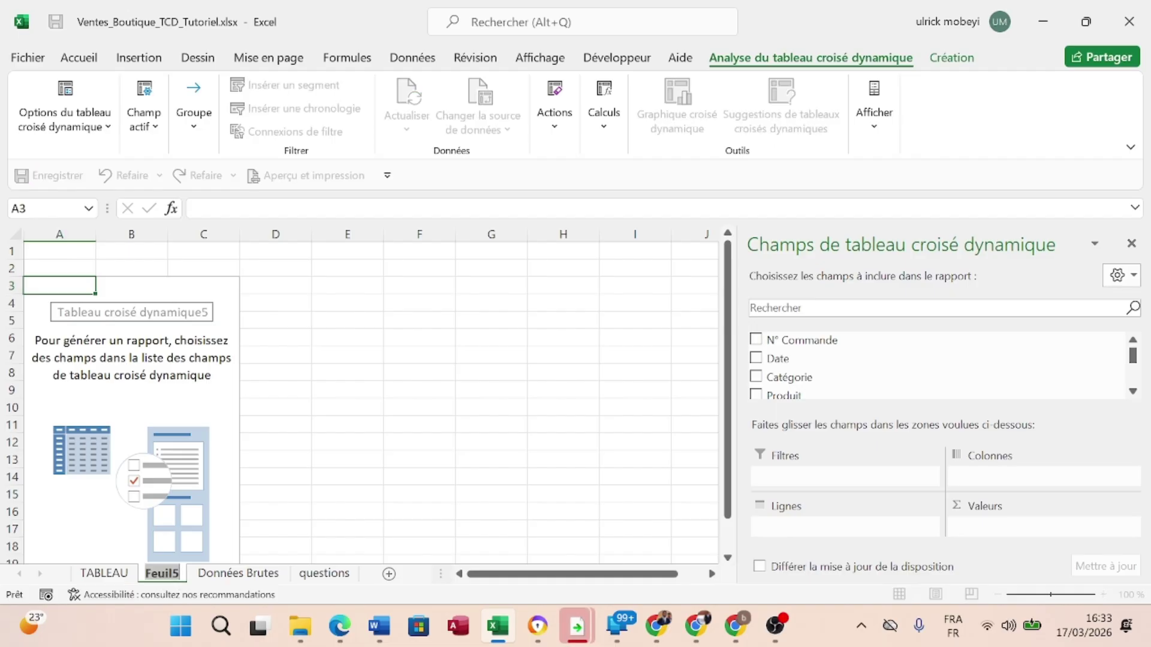
text(TCD)
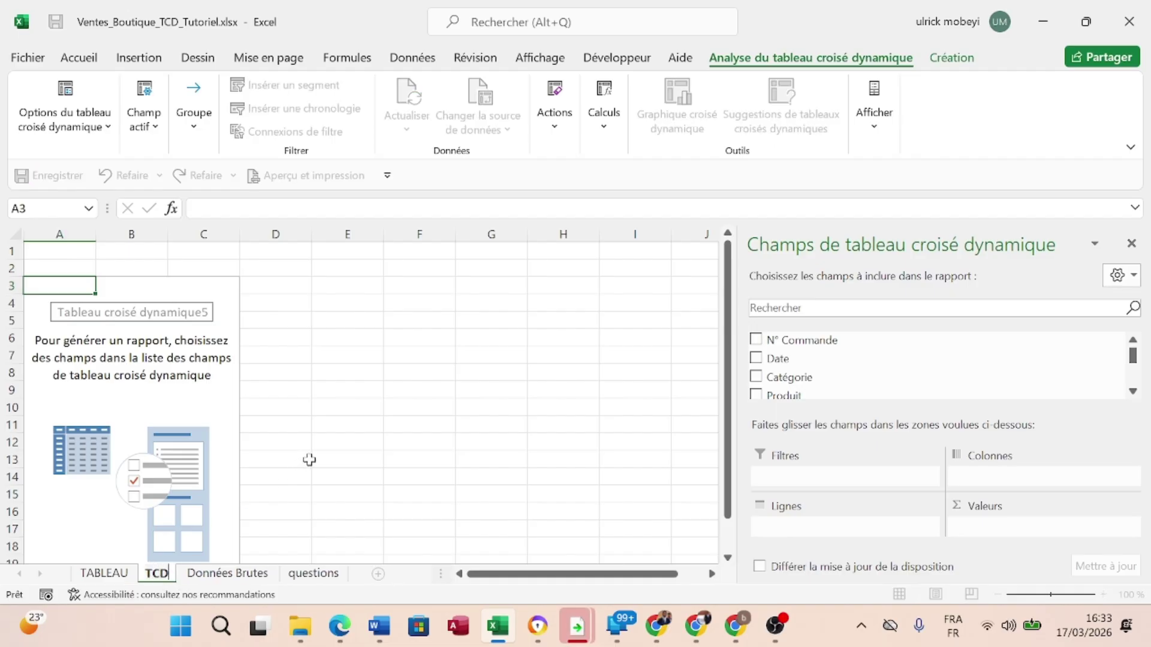
key(Return)
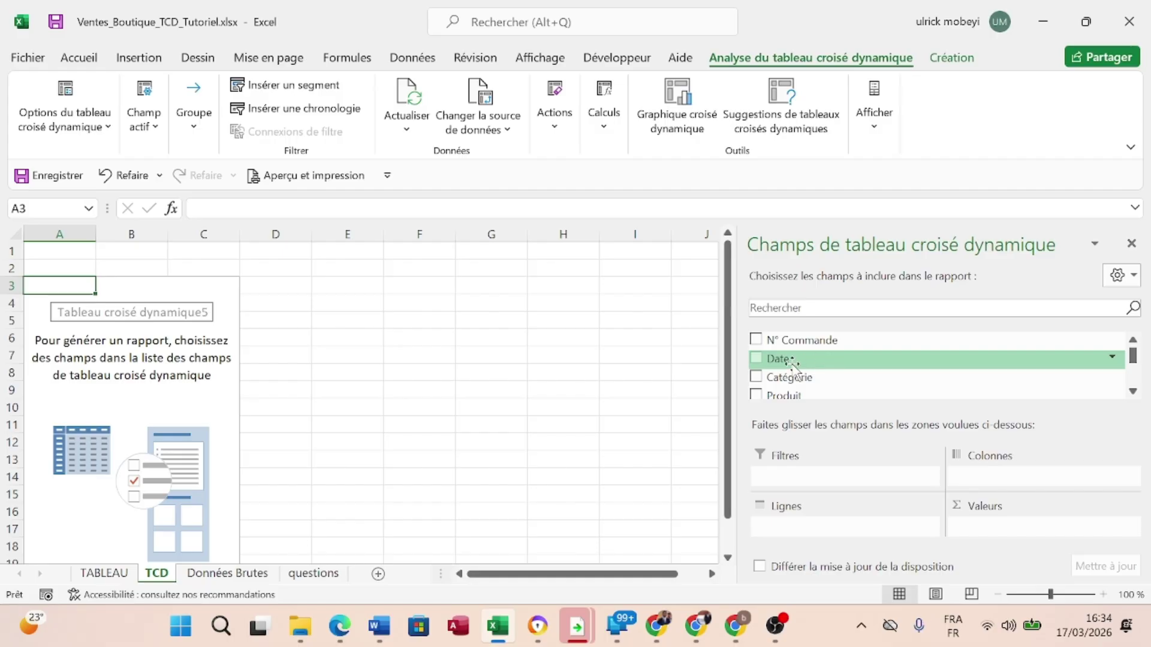
Review the available pivot table fields and place the Vendeur field in the rows area.
scroll(832, 378, down, 2)
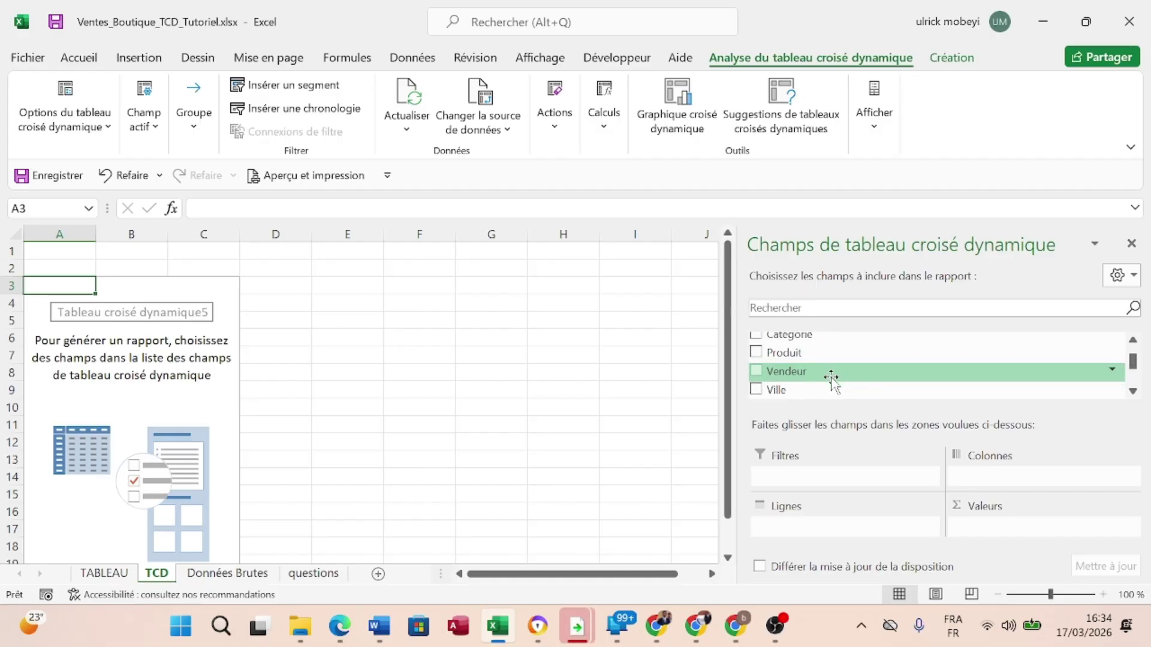
scroll(832, 379, down, 3)
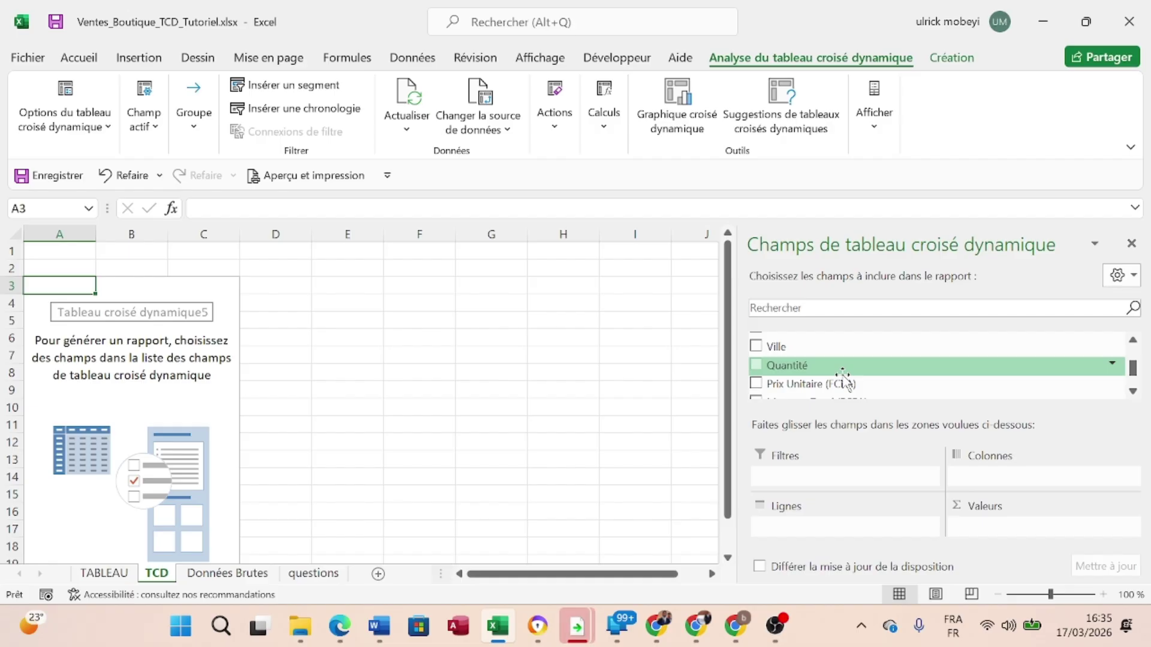
scroll(844, 378, down, 1)
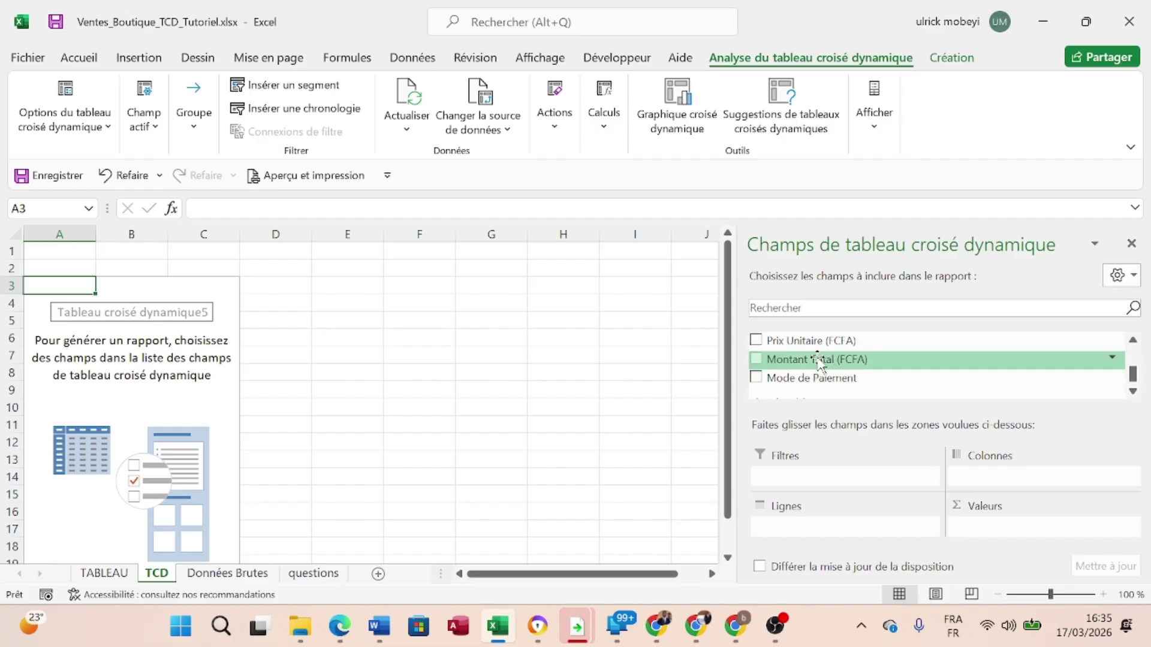
scroll(819, 363, up, 3)
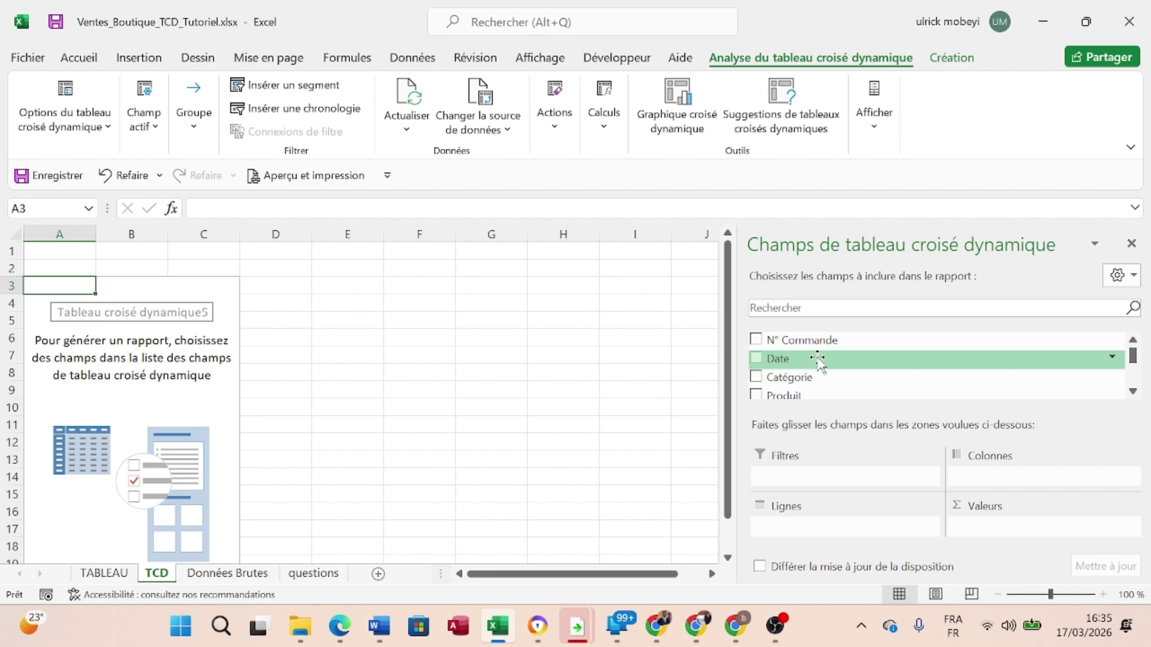
scroll(818, 358, down, 1)
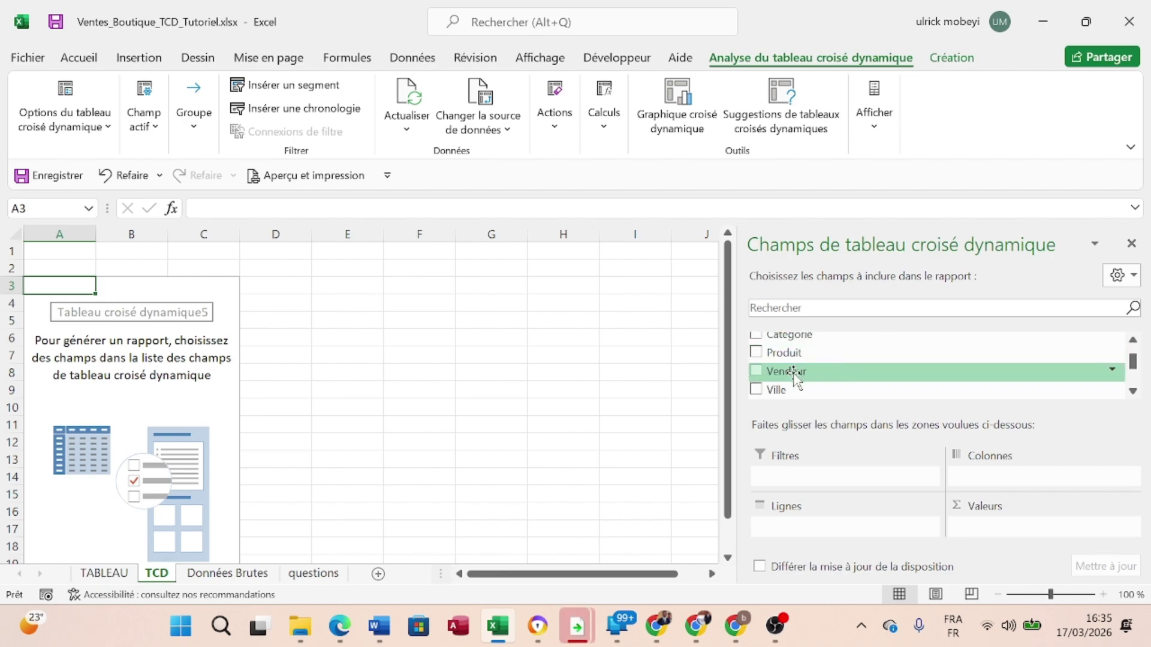
drag(796, 377, 851, 530)
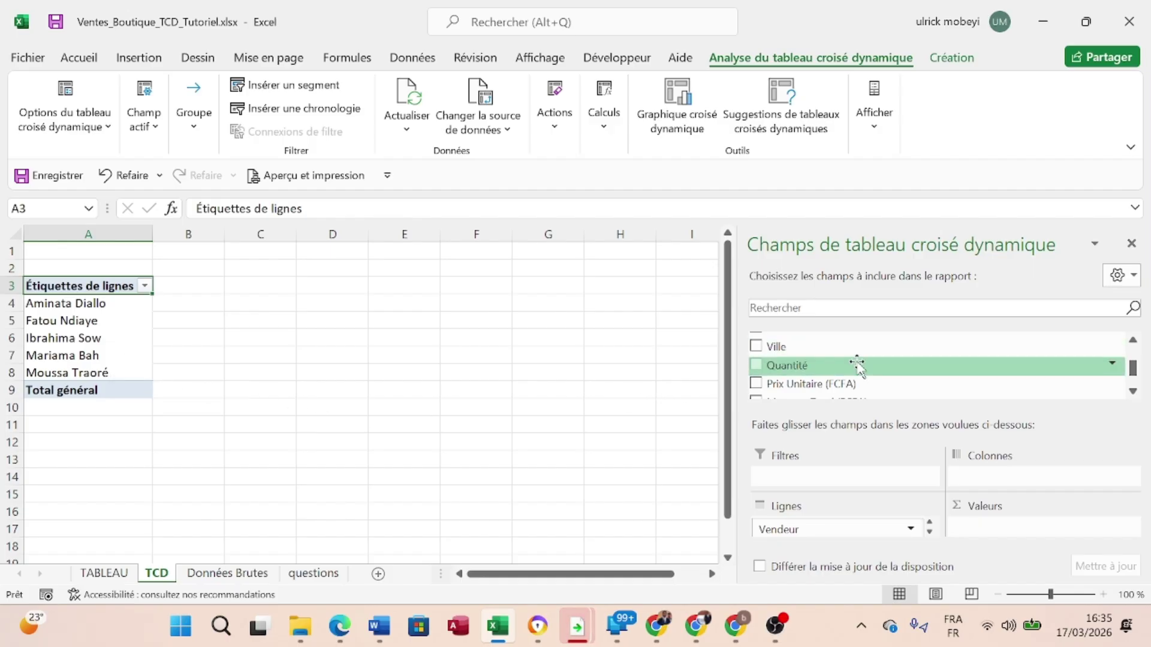
Add the Montant Total (FCFA) field to the pivot table's values area, summed per seller.
scroll(857, 367, down, 2)
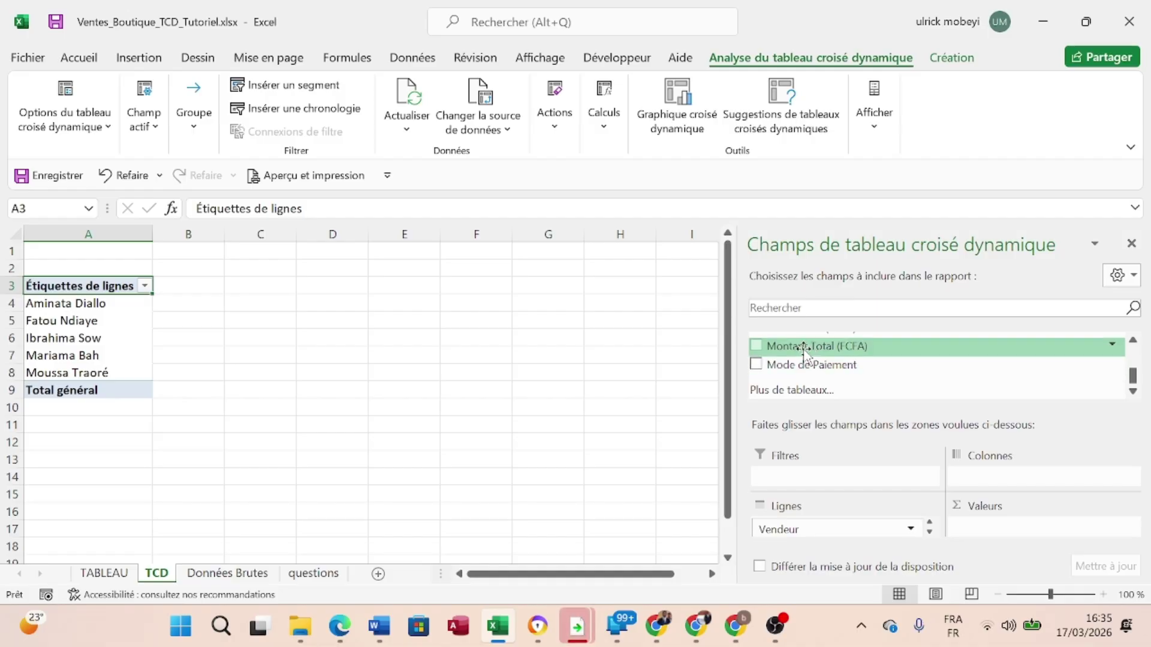
drag(807, 354, 969, 510)
drag(993, 520, 1050, 543)
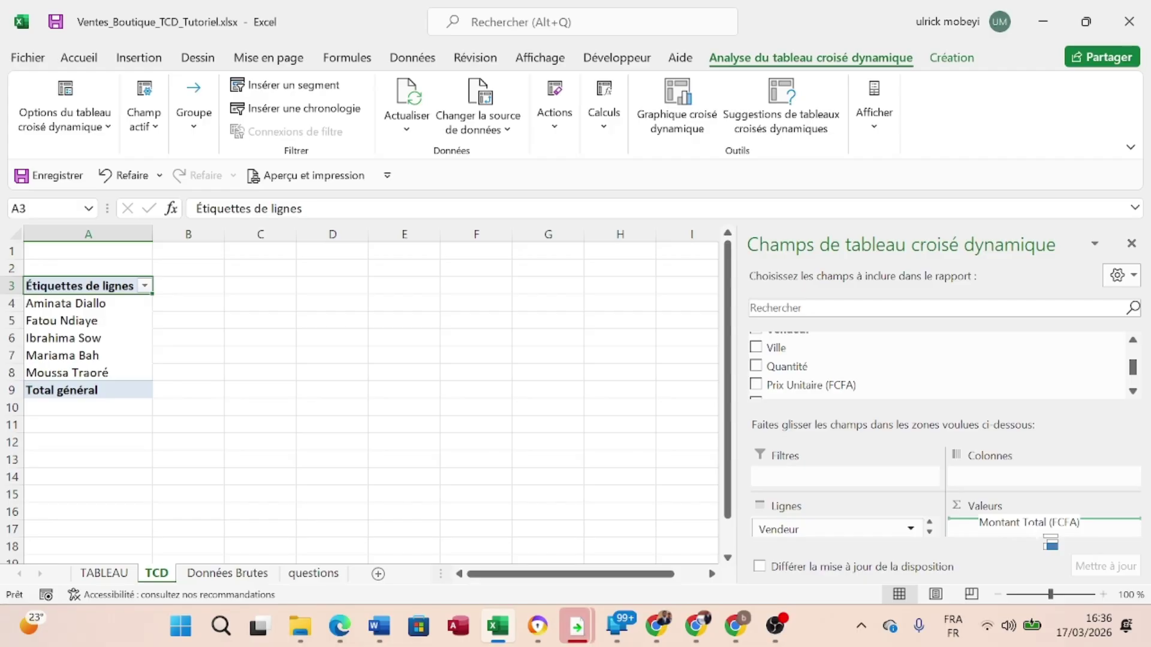
drag(1050, 543, 1022, 525)
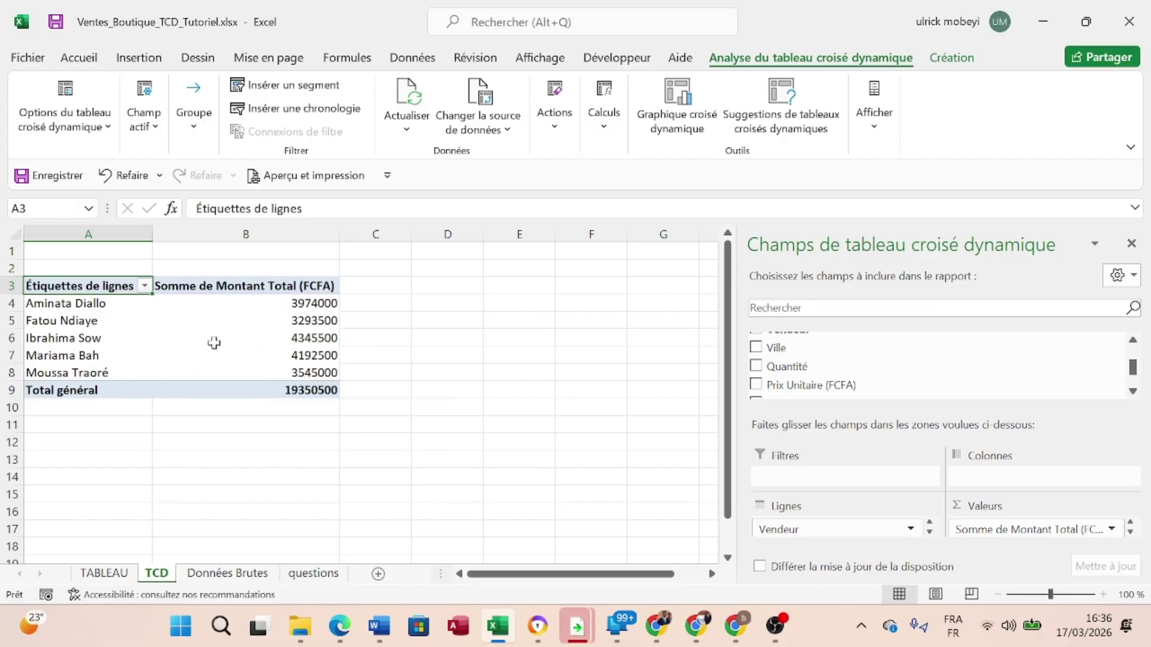
click(5, 304)
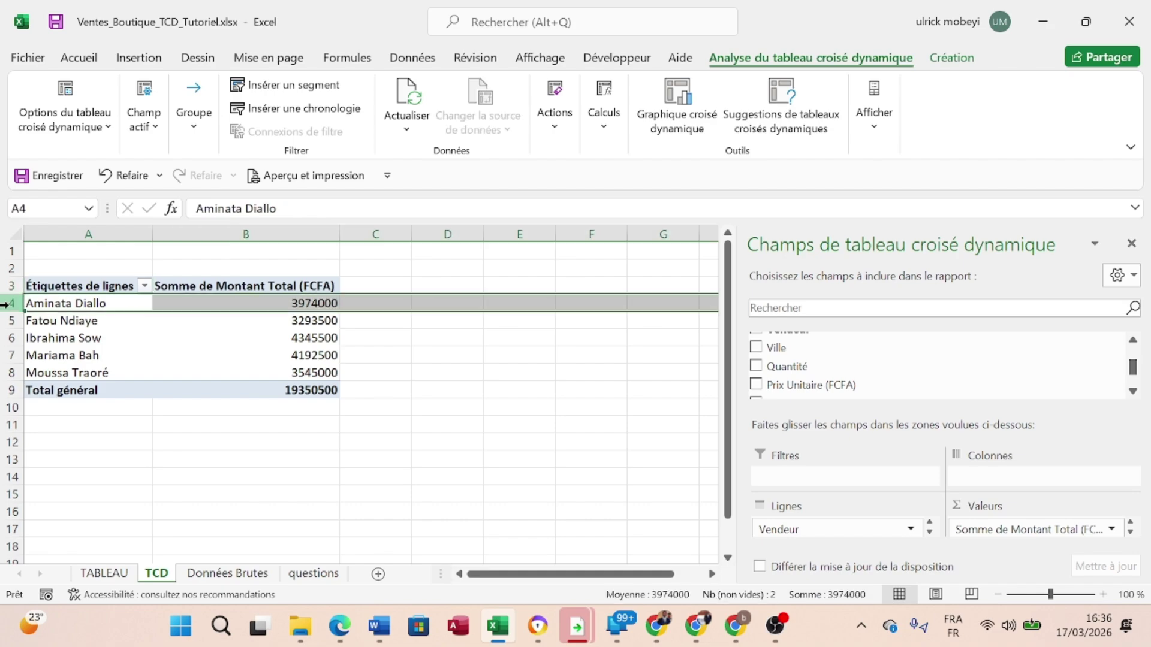
click(5, 321)
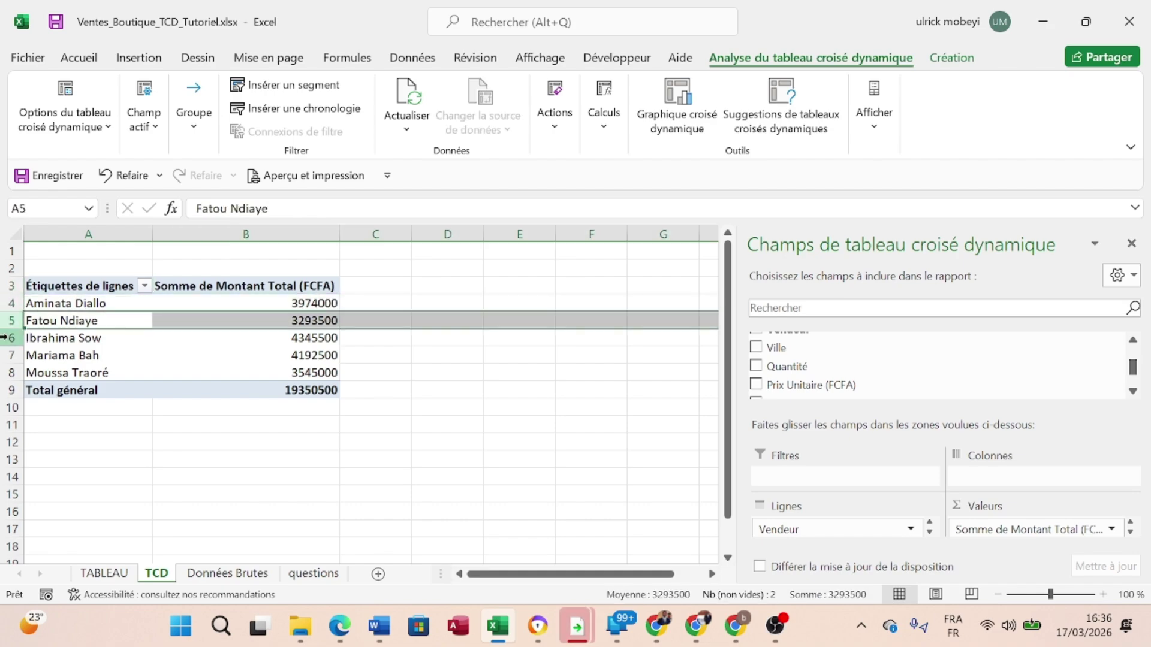
click(5, 337)
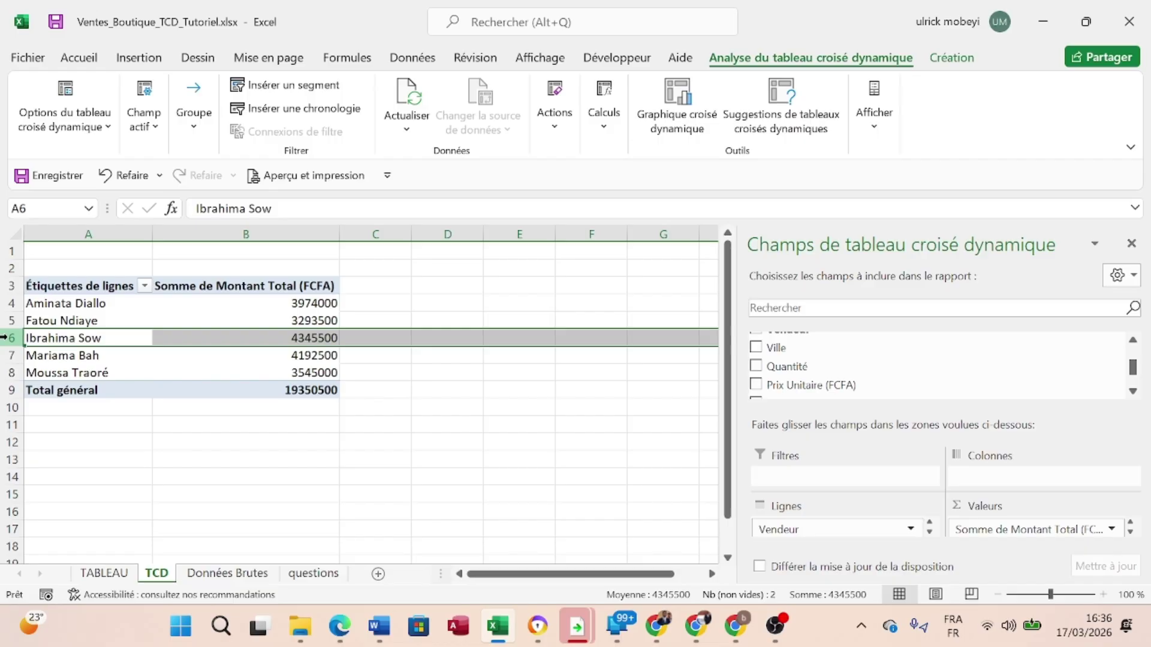
click(11, 372)
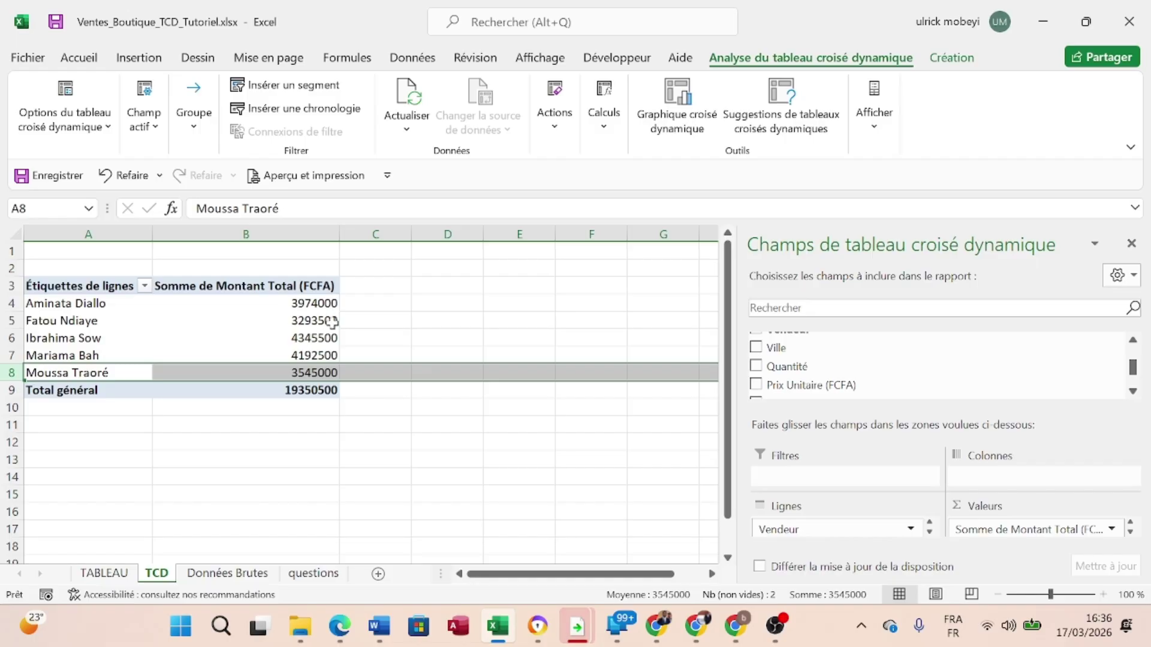
Sort the pivot table's sellers by summed Montant Total (FCFA) from largest to smallest, and select the top seller's row.
click(227, 321)
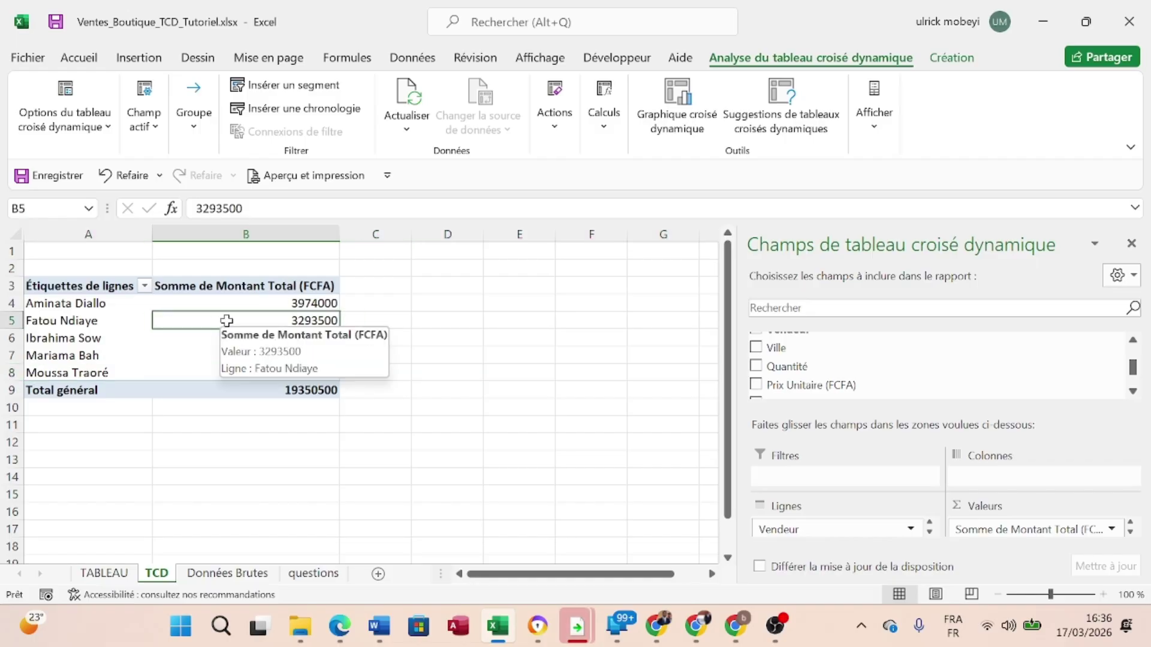
right_click(227, 320)
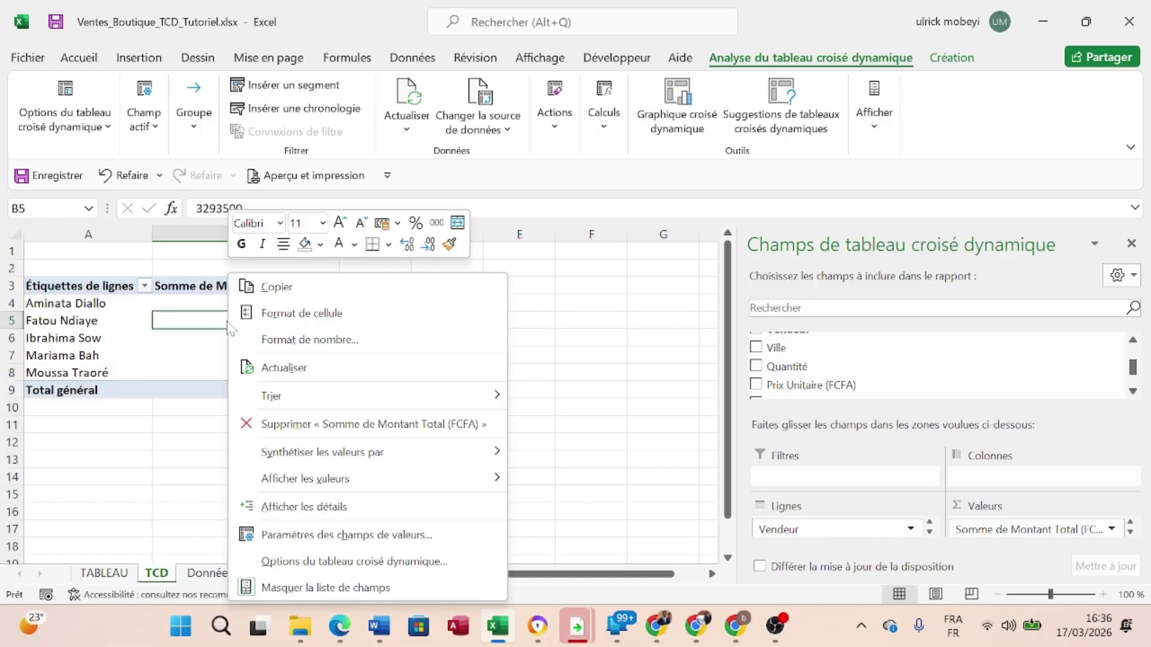
mouse_move(323, 400)
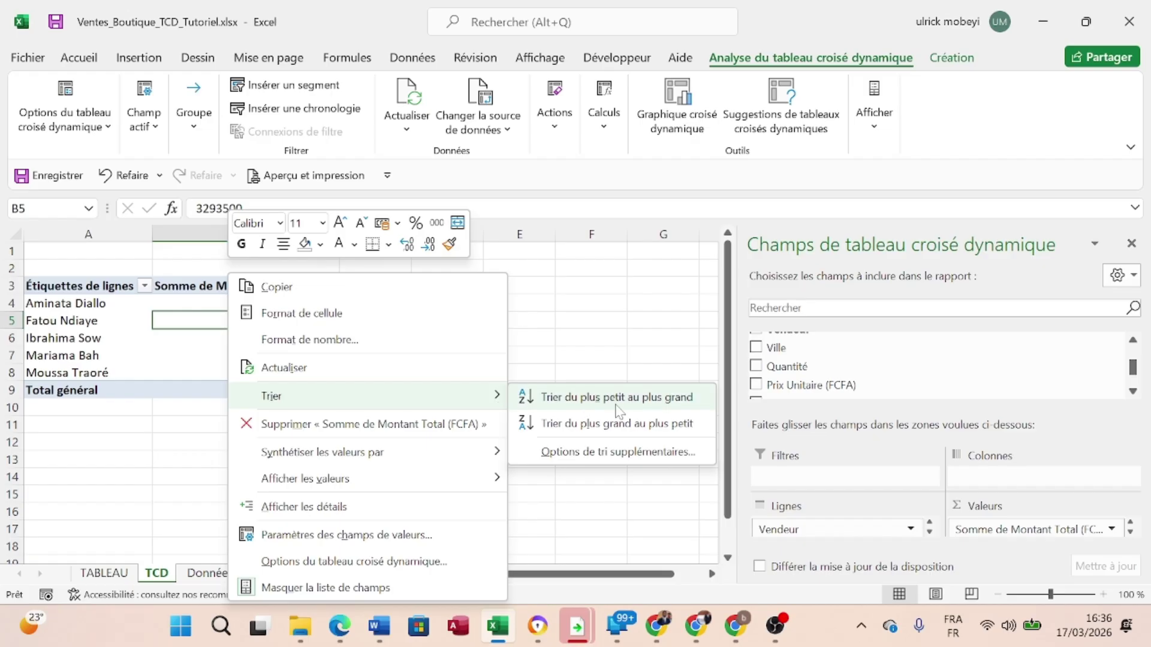
click(625, 437)
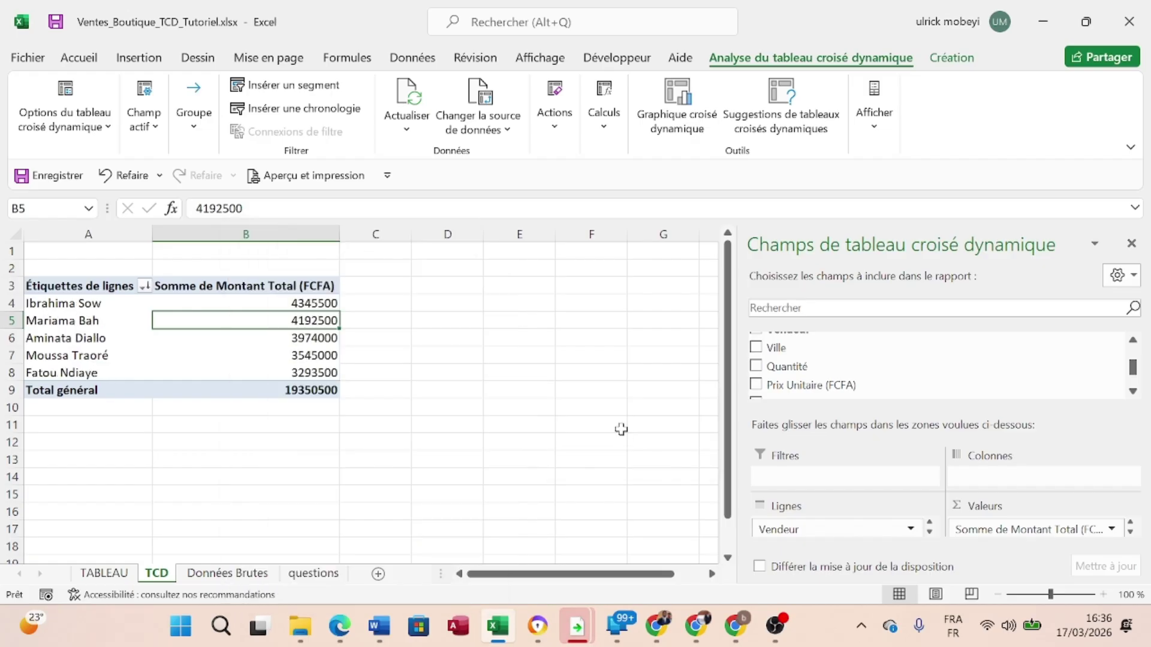
click(9, 303)
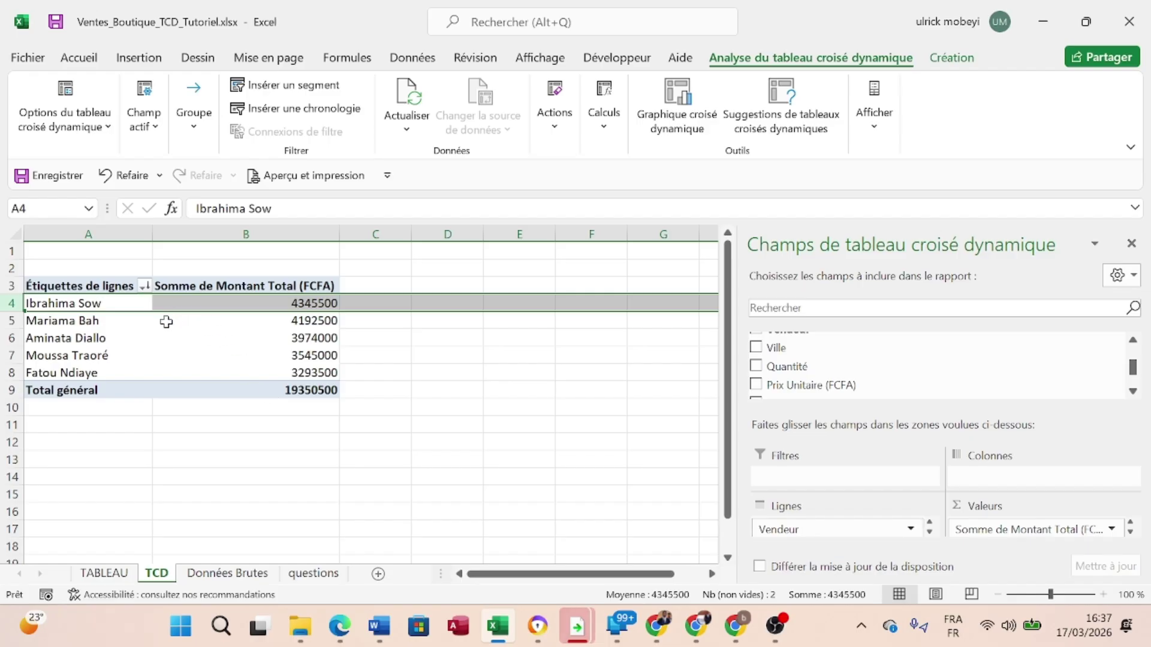
mouse_move(225, 384)
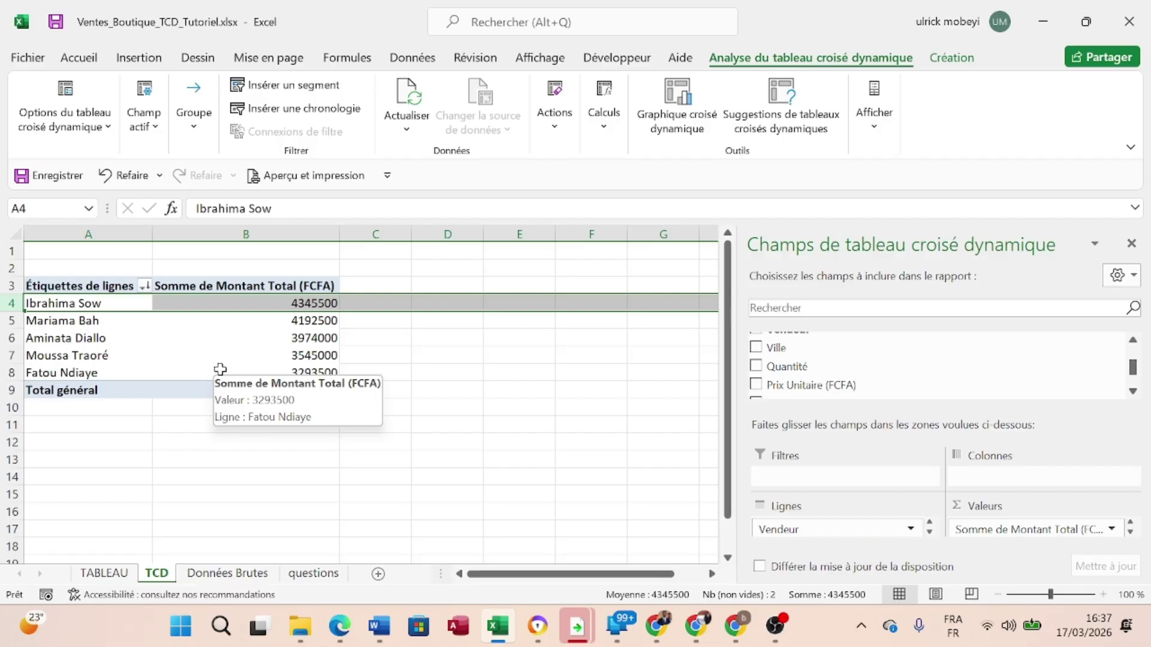
Start inserting a pivot chart based on the seller pivot table in the TCD sheet.
click(174, 335)
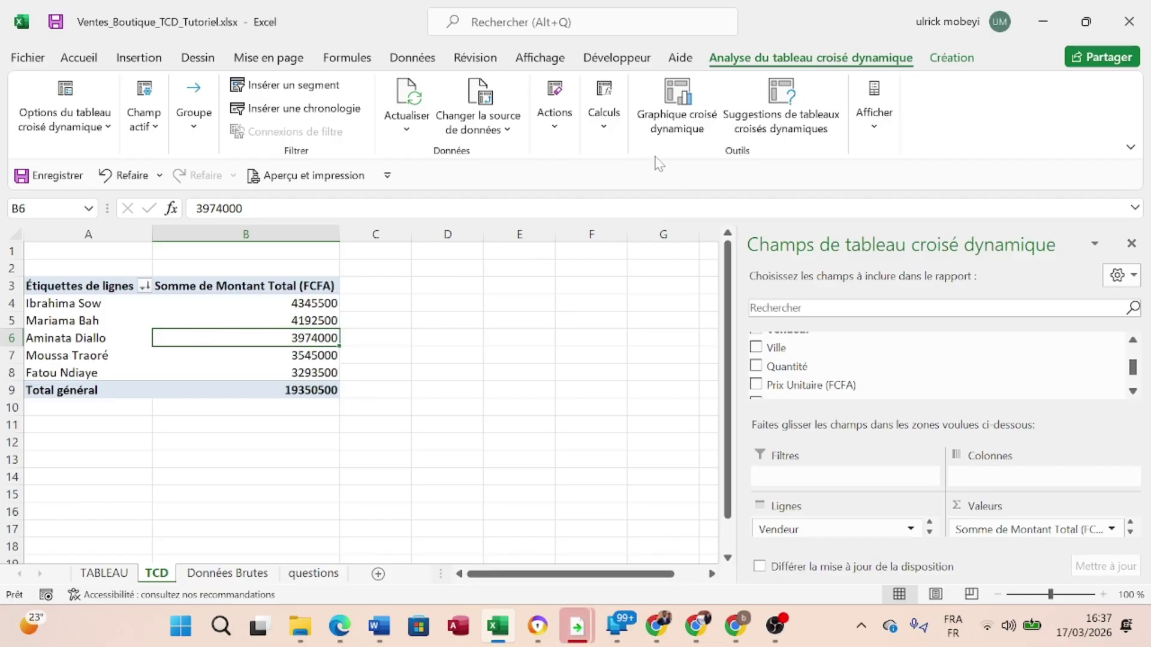
click(154, 61)
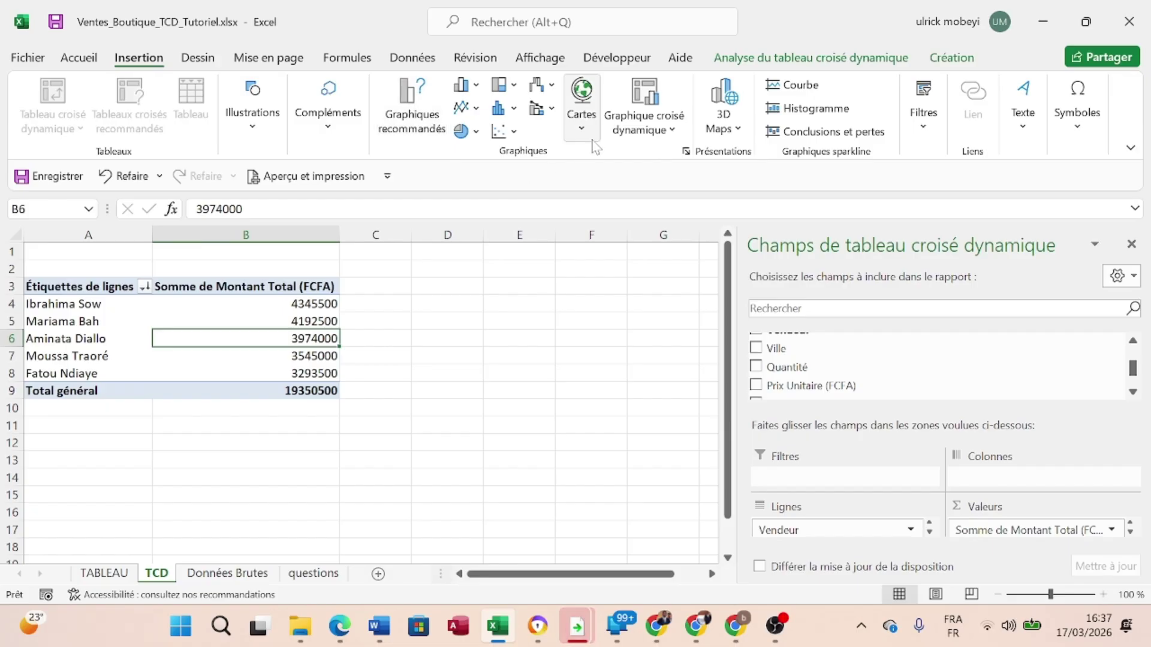
click(662, 132)
click(686, 159)
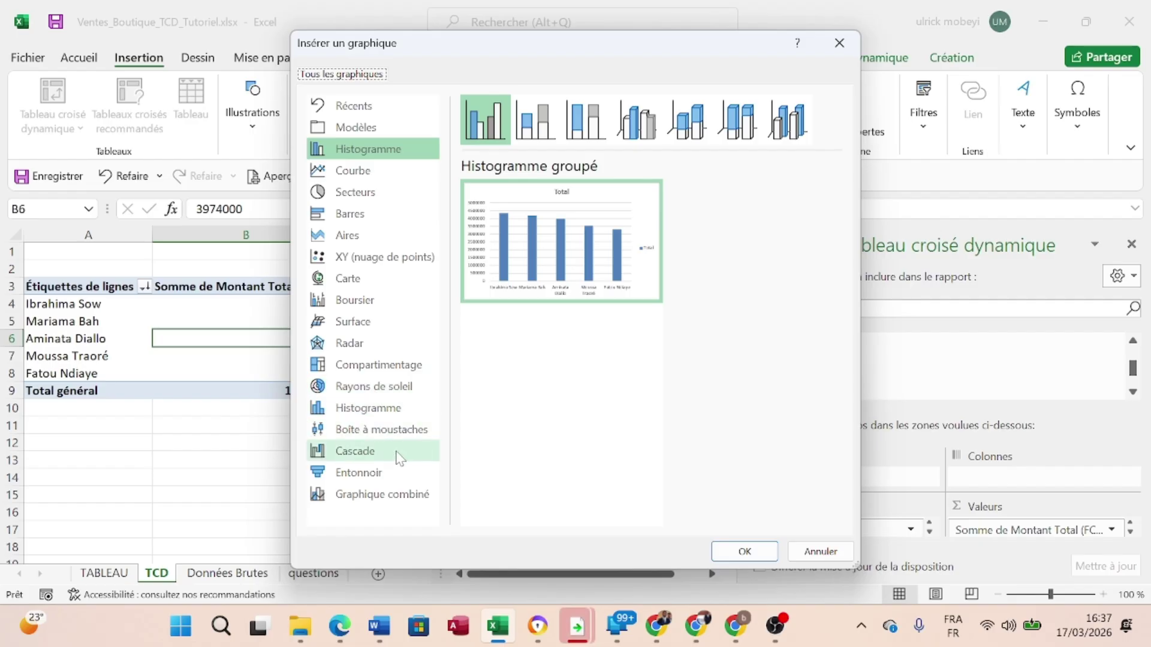
Compare previews of the line, pie, bar, area, scatter and column chart types for the seller totals.
click(371, 174)
click(372, 194)
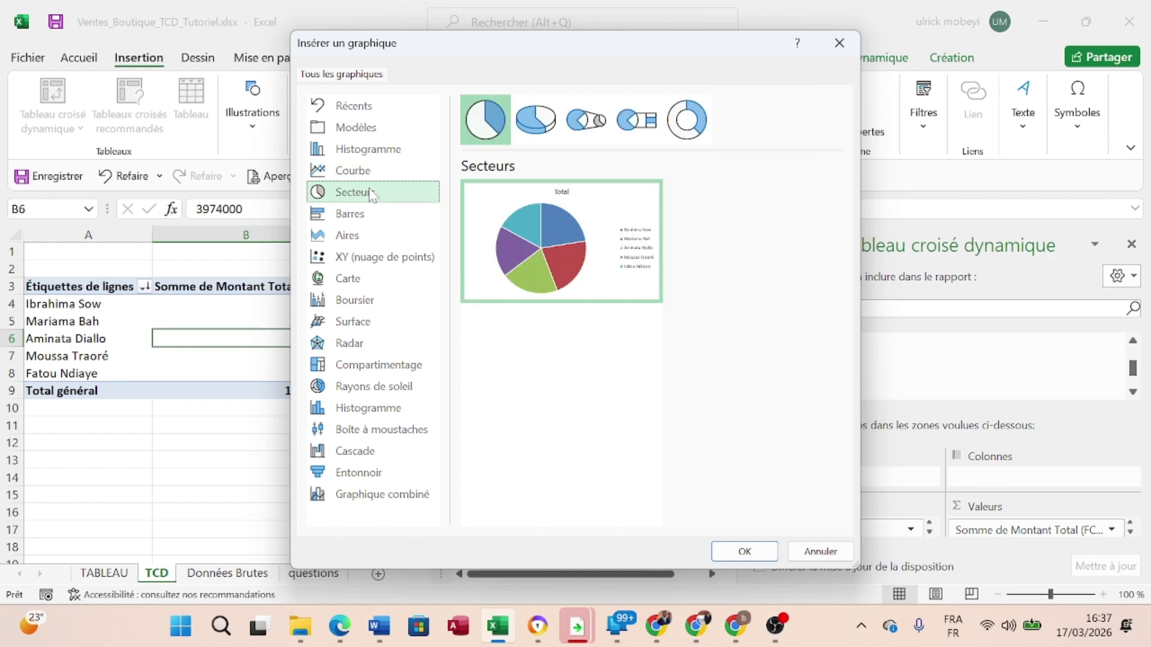
click(372, 214)
click(371, 238)
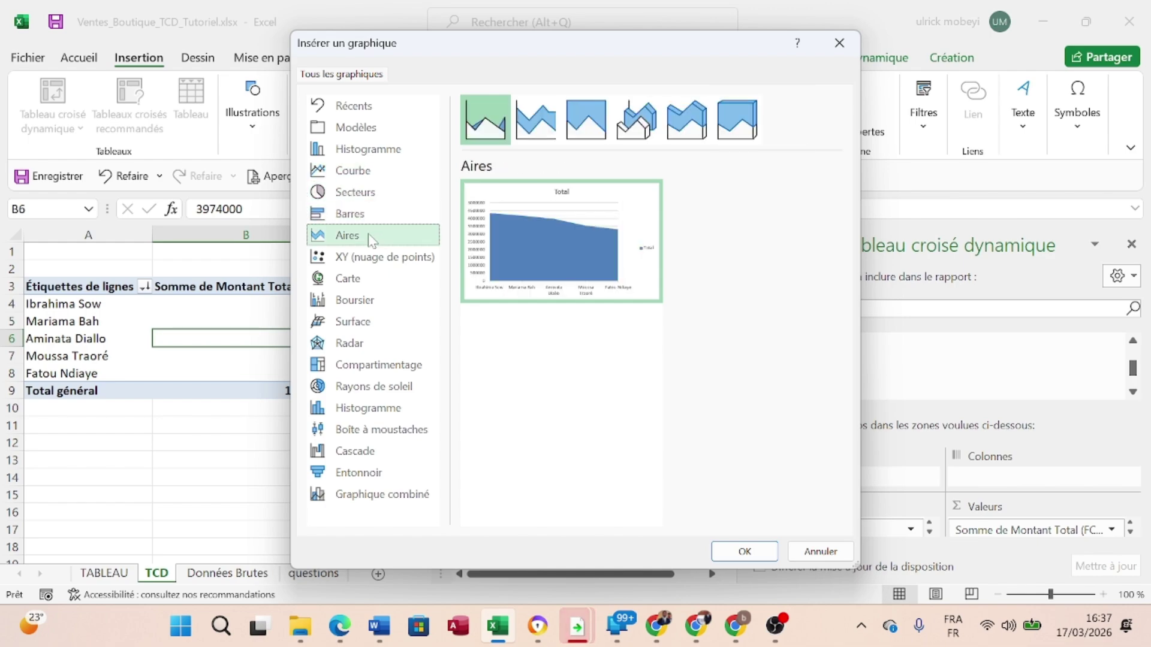
click(361, 257)
click(361, 219)
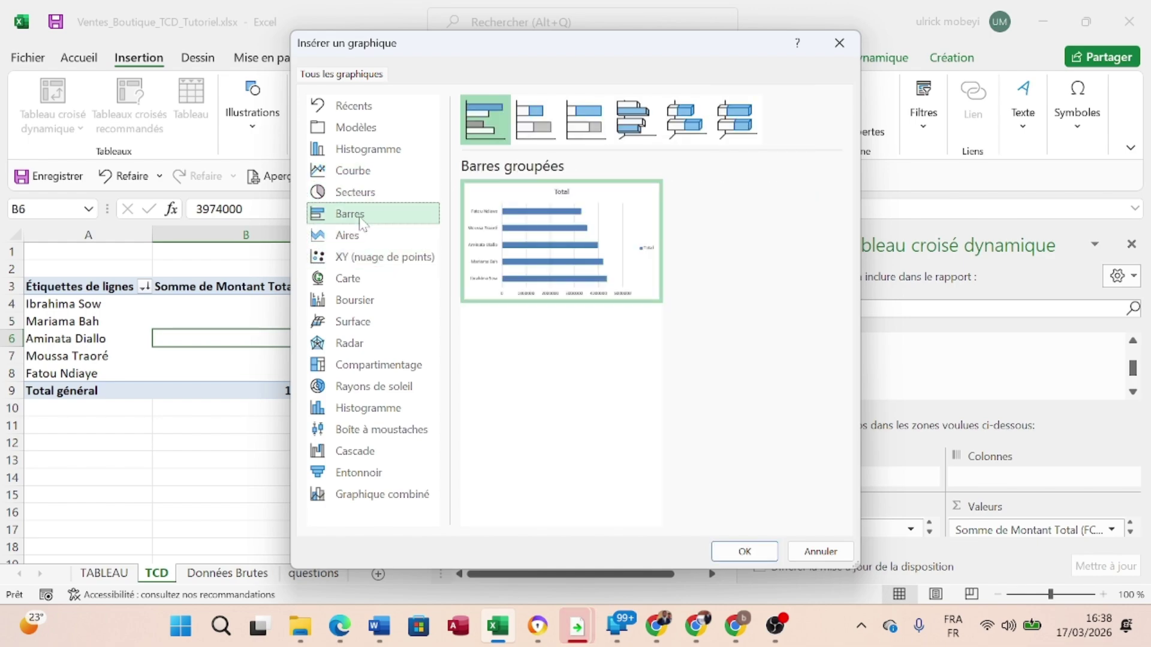
click(358, 153)
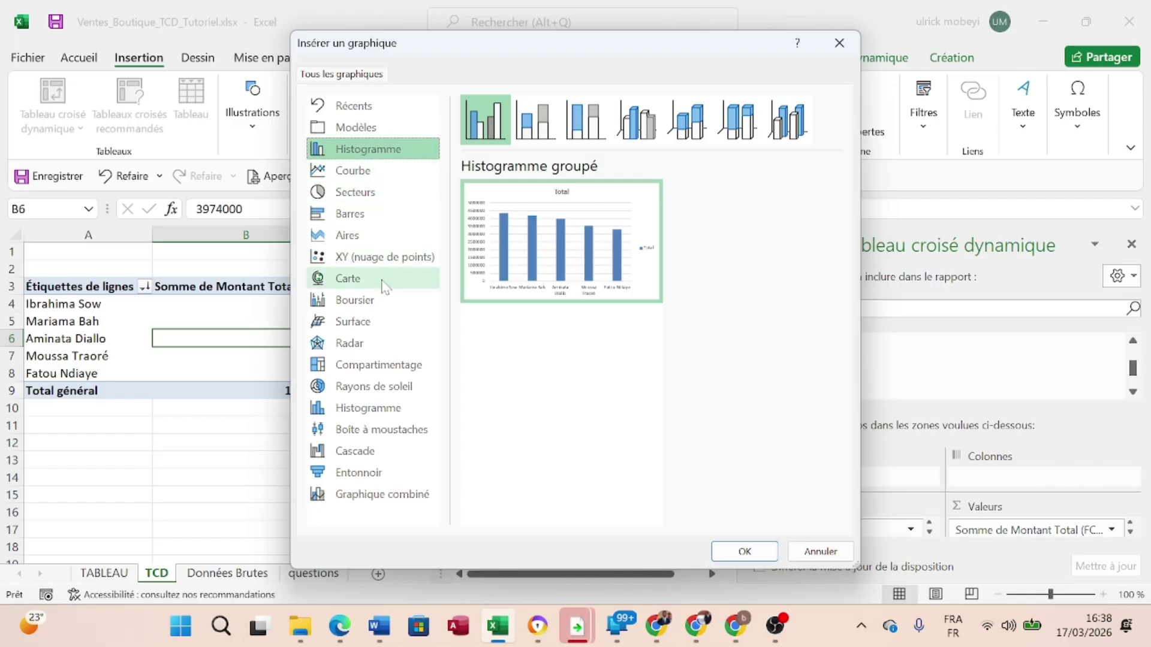
click(366, 222)
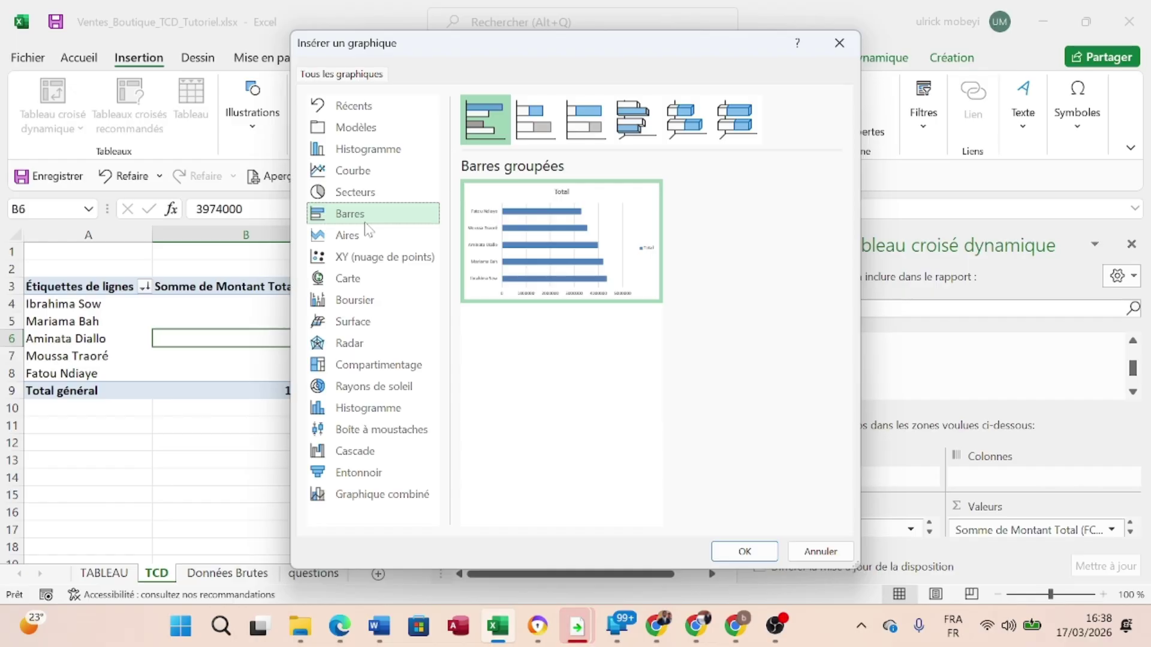
Insert a clustered column (Histogramme groupé) pivot chart of the seller totals, shift it slightly, and inspect its bars.
click(366, 151)
mouse_move(588, 260)
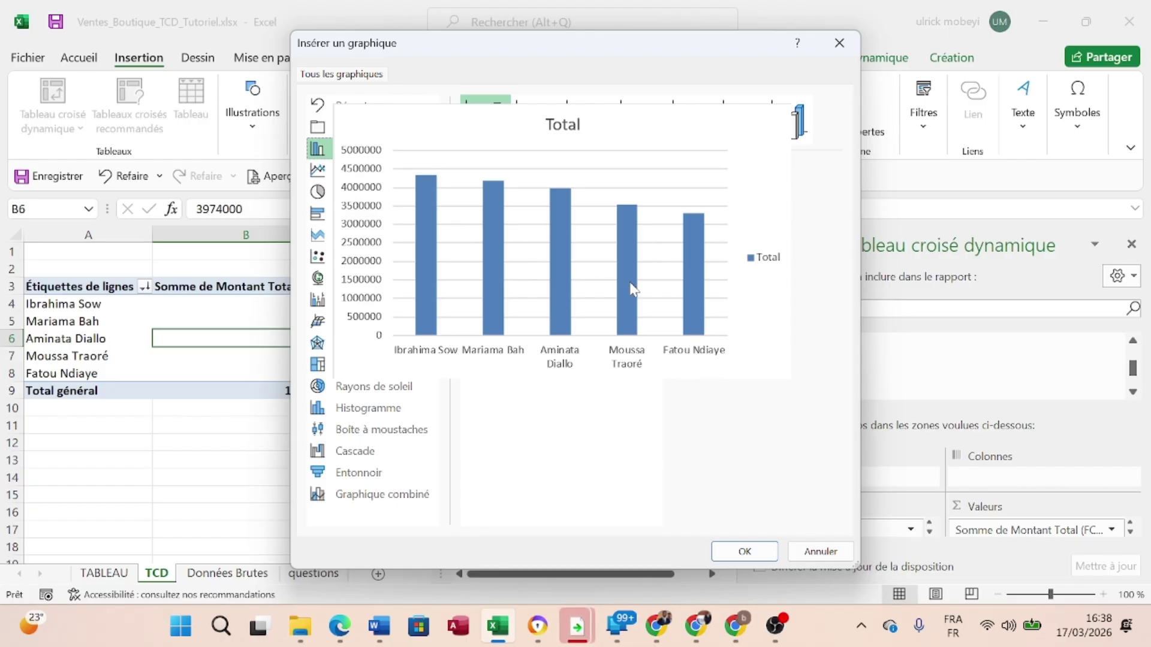
double_click(596, 276)
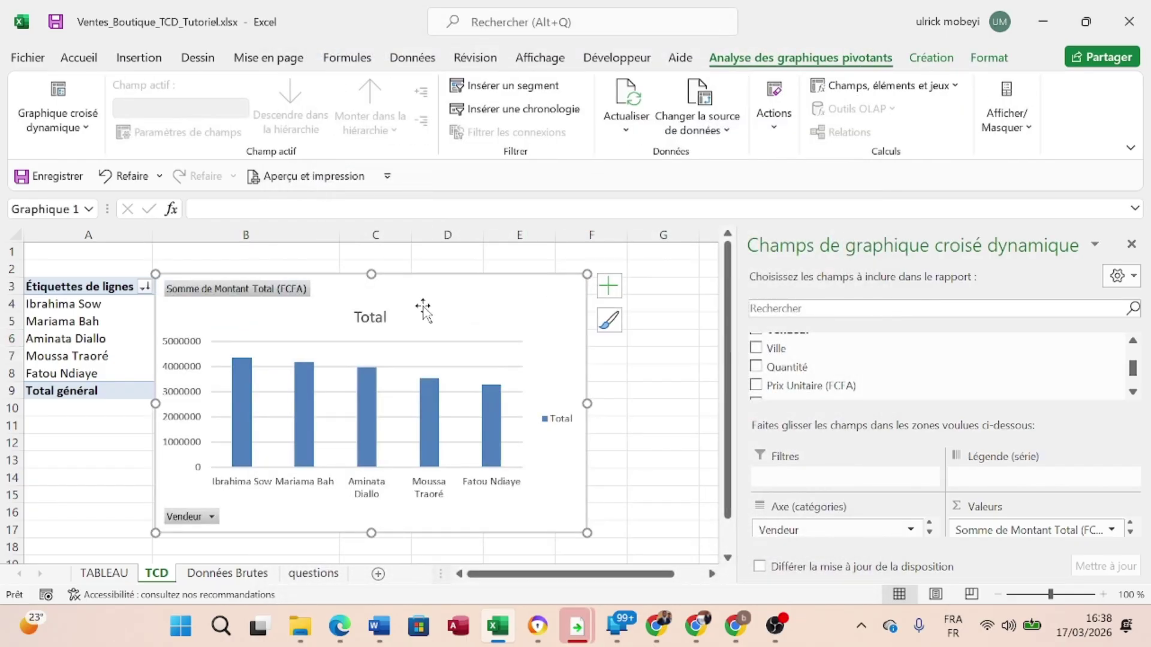
mouse_move(425, 310)
mouse_down()
mouse_move(560, 298)
mouse_move(542, 312)
mouse_move(446, 304)
mouse_up()
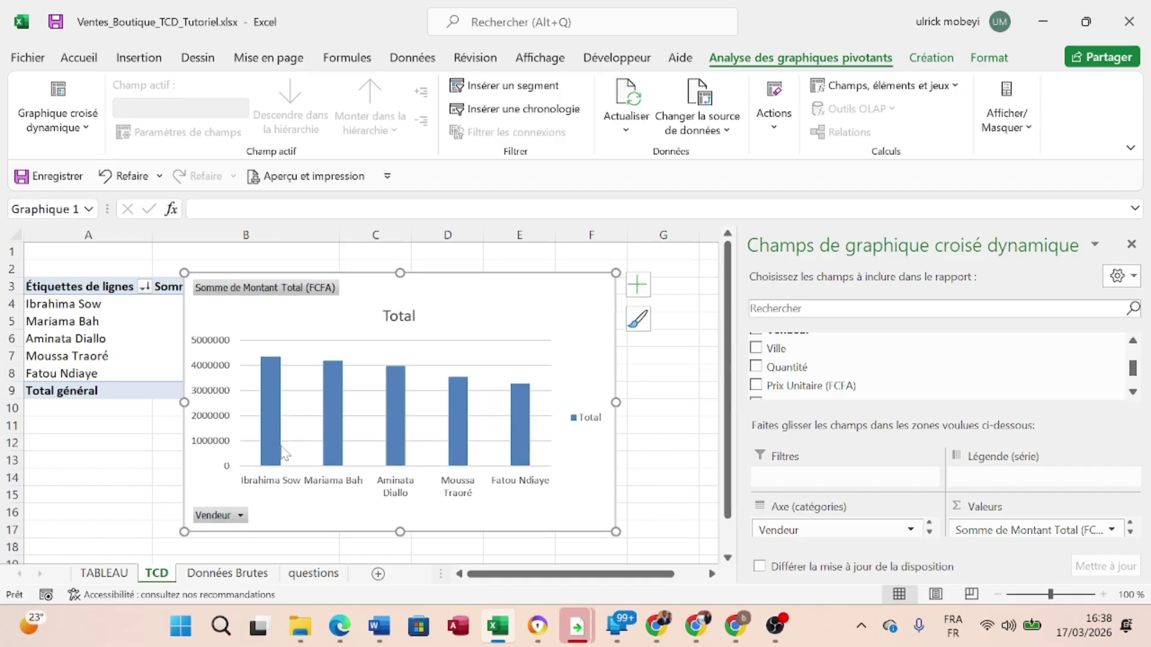
mouse_move(268, 393)
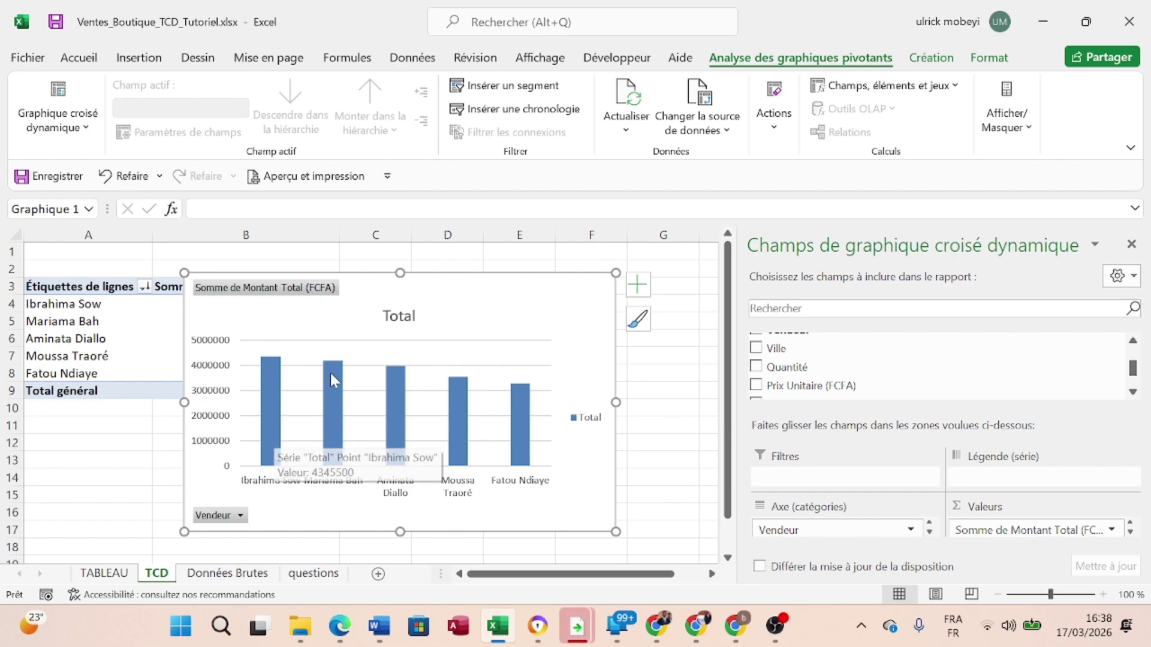
mouse_move(336, 445)
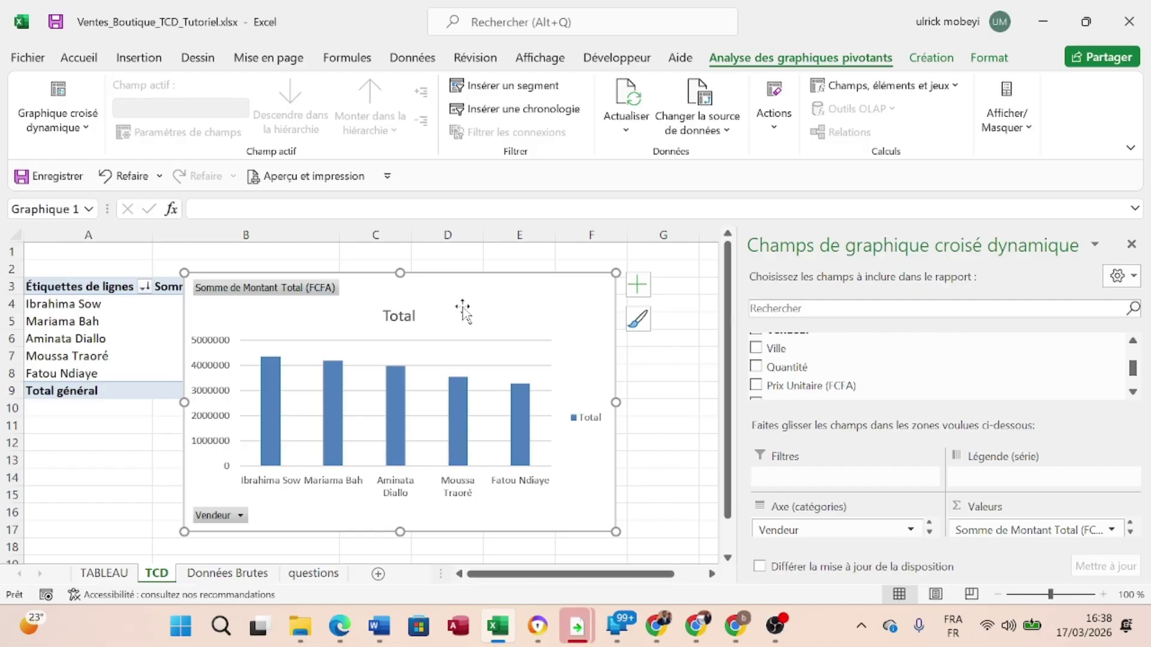
Paste a copy of the seller pivot chart into the TABLEAU sheet, hide the field list, and move the chart up to row 1.
click(106, 574)
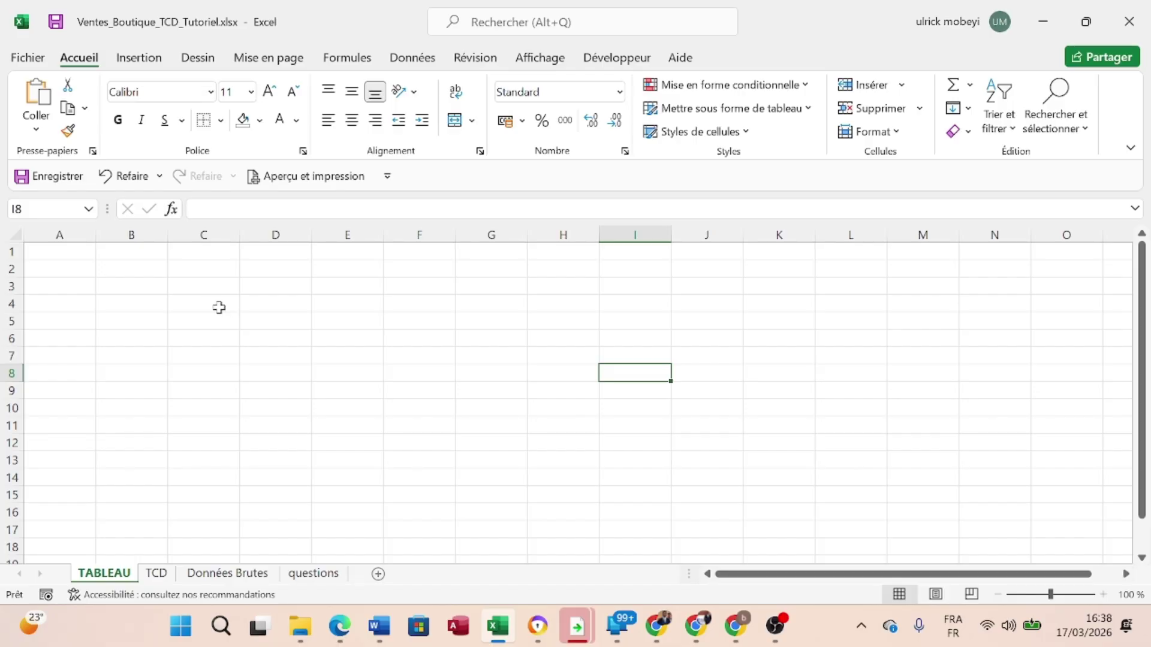
click(204, 319)
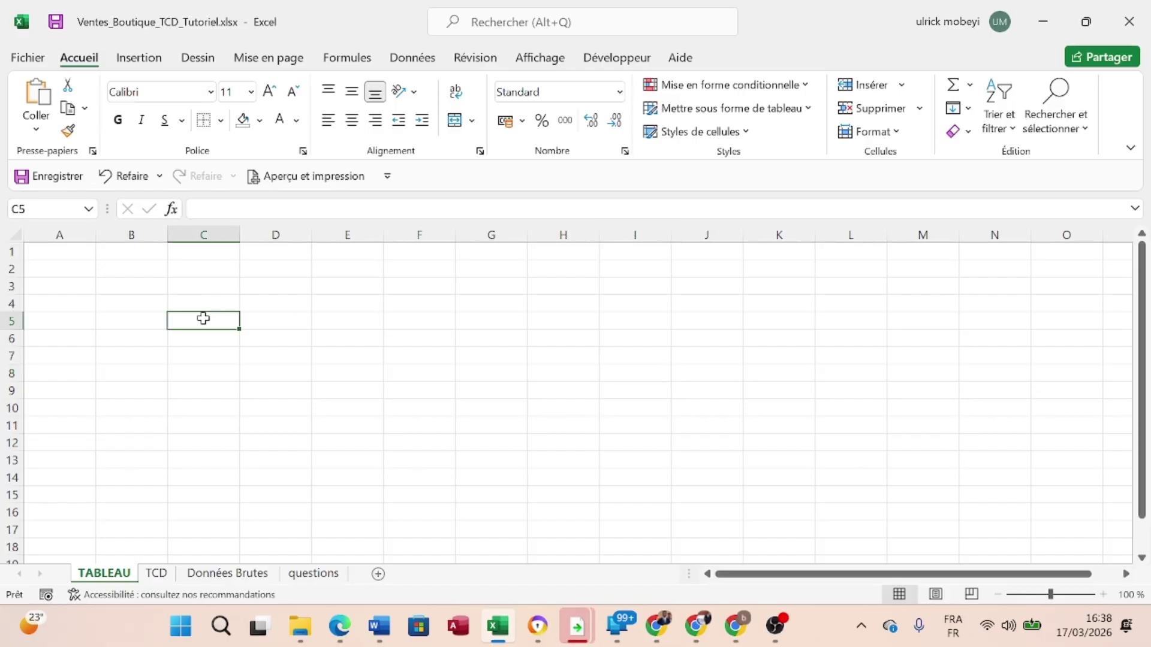
key(ctrl+v)
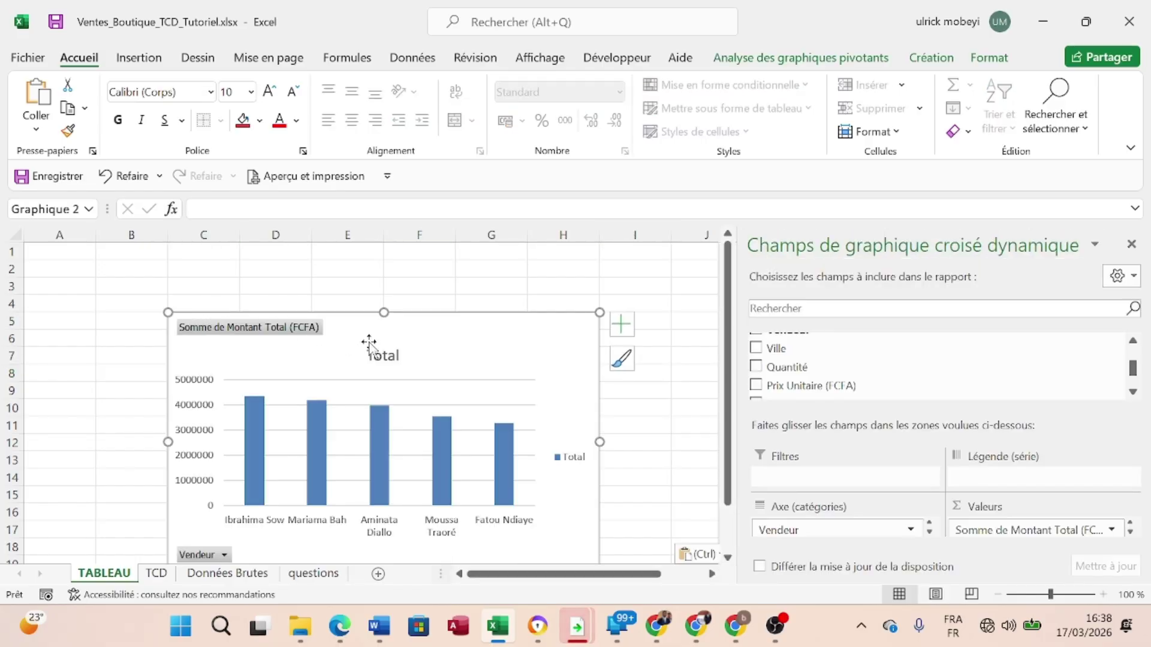
click(1143, 247)
drag(446, 343, 455, 283)
click(649, 355)
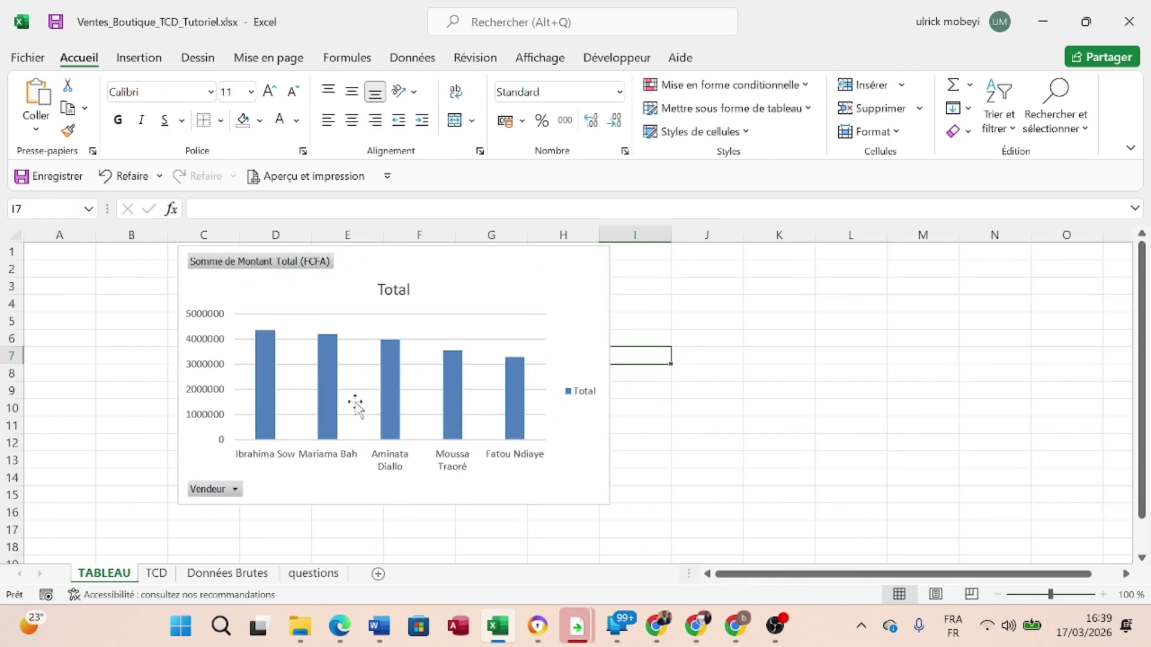
Change the title of the pivot chart in the TABLEAU sheet to LE CA PAR VENDEURS.
double_click(399, 290)
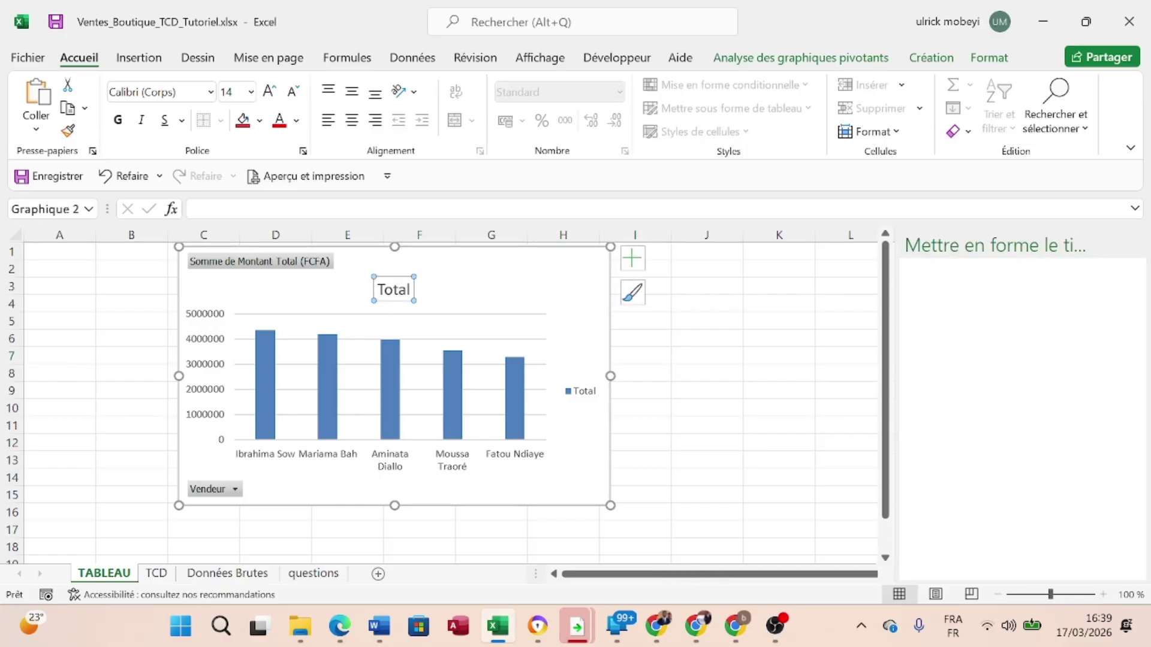
double_click(400, 292)
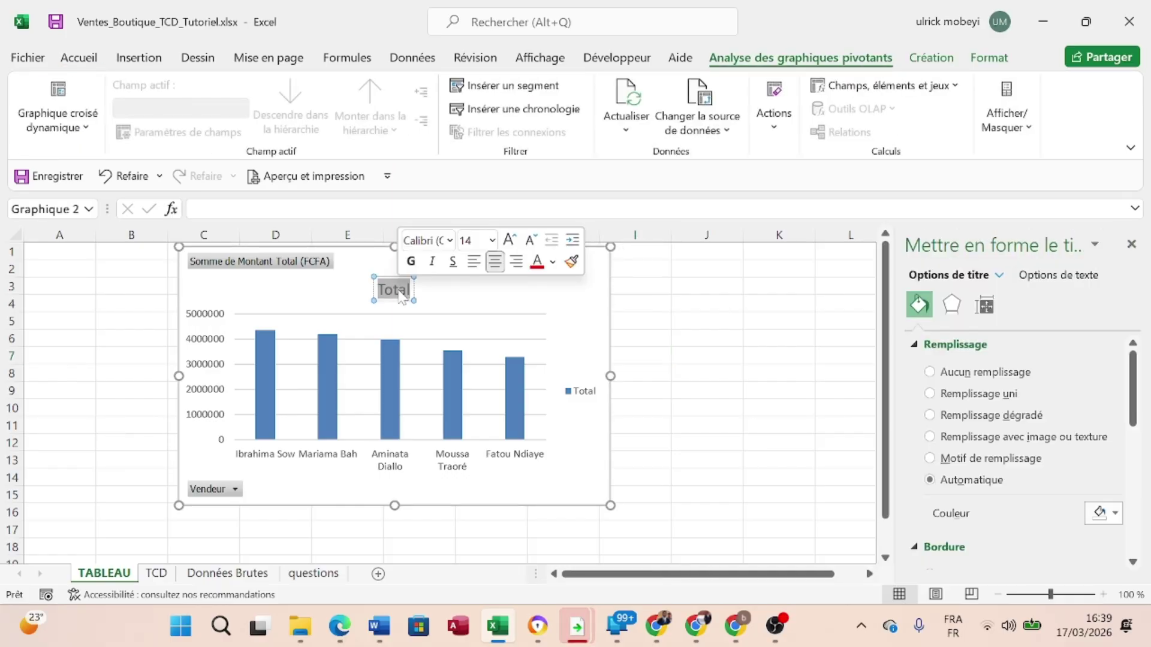
text(LE C)
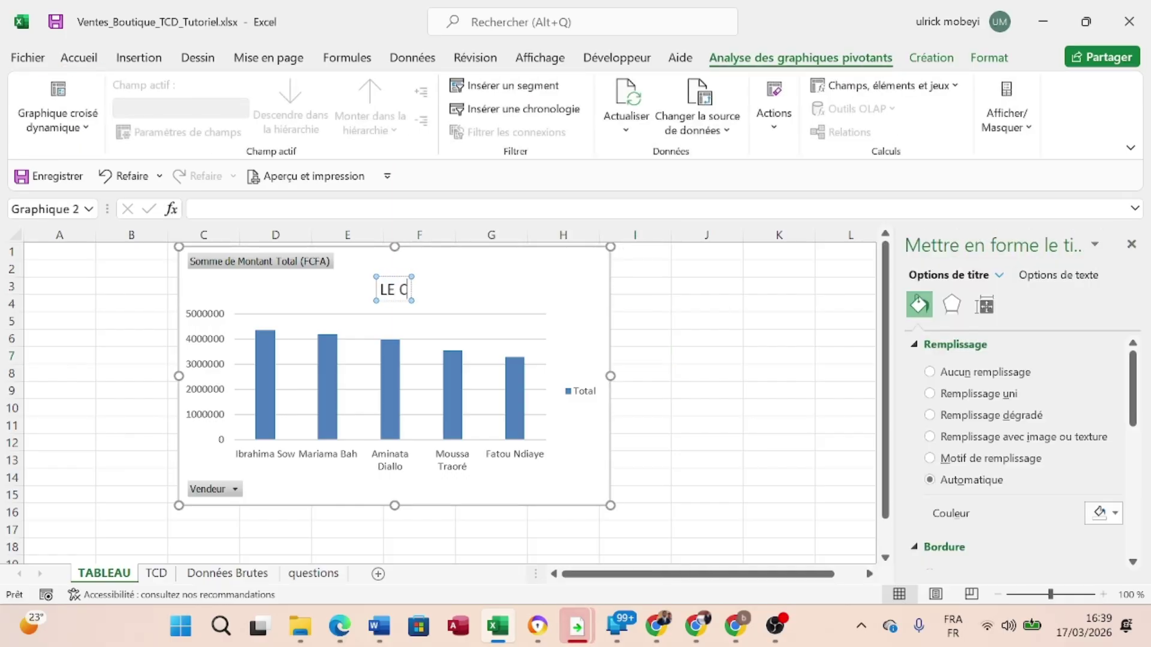
text(HIFFRE)
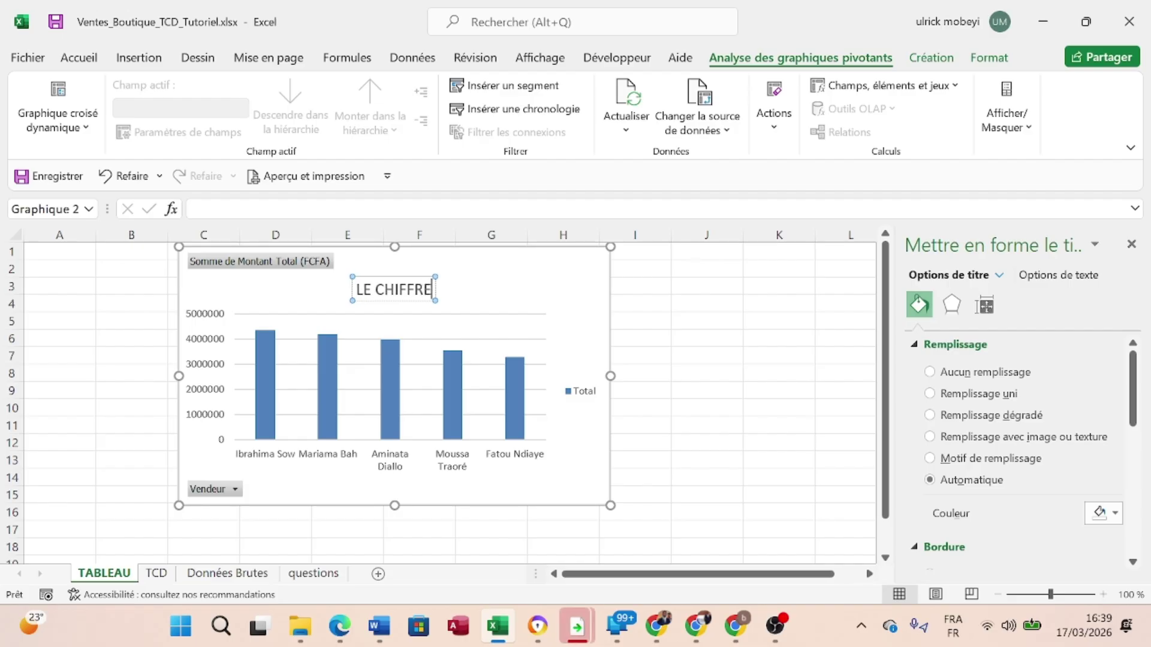
key(BackSpace)
key(BackSpace)
key(BackSpace)
key(BackSpace)
key(BackSpace)
key(BackSpace)
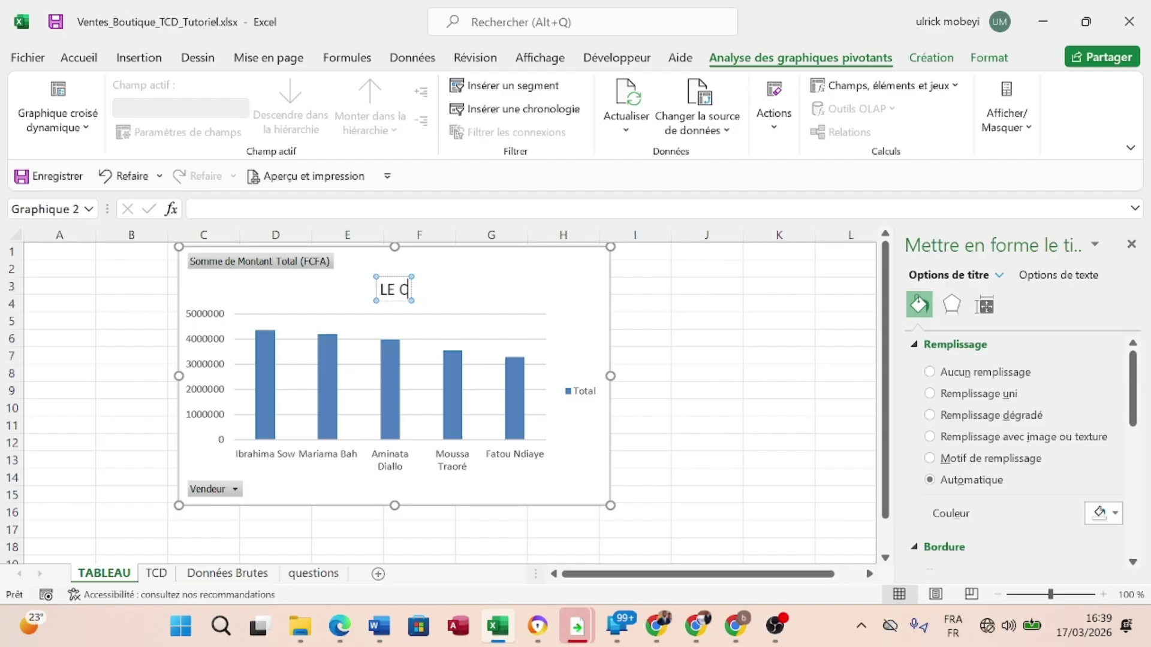
text(A PAR)
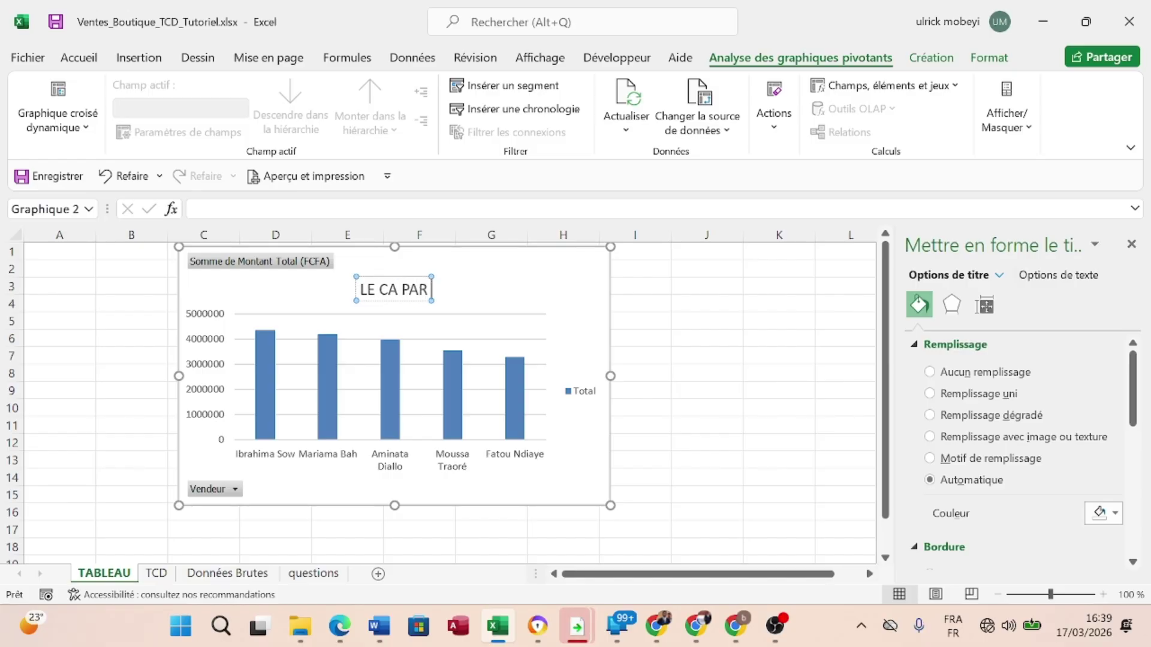
text( VENDEU)
text(RS)
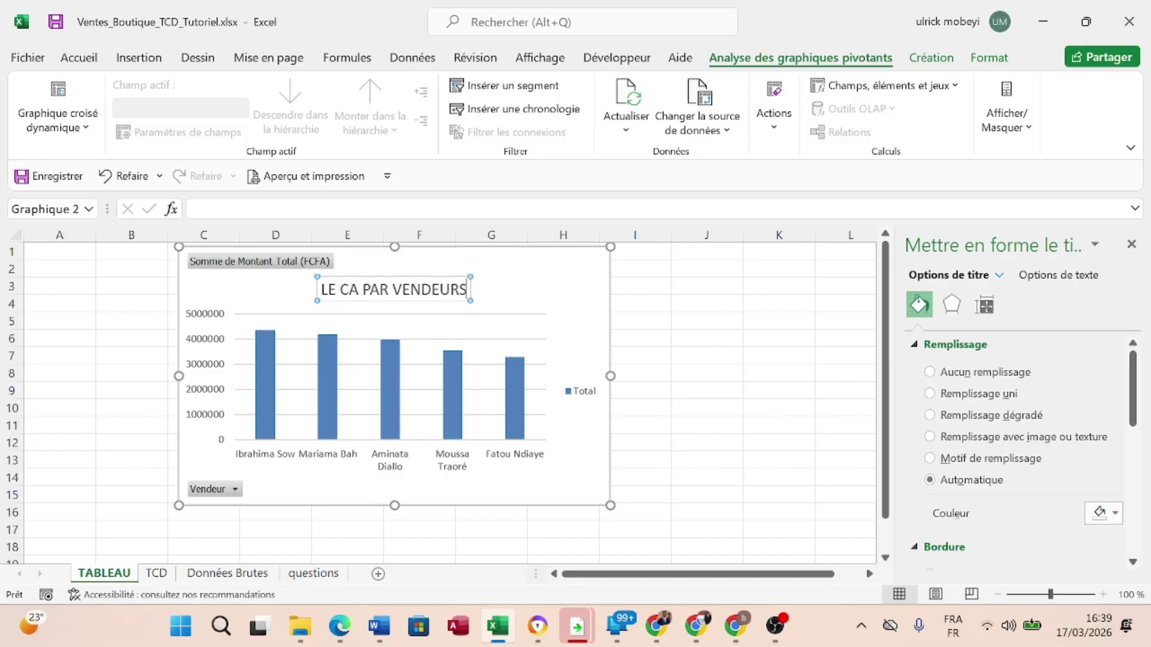
click(550, 299)
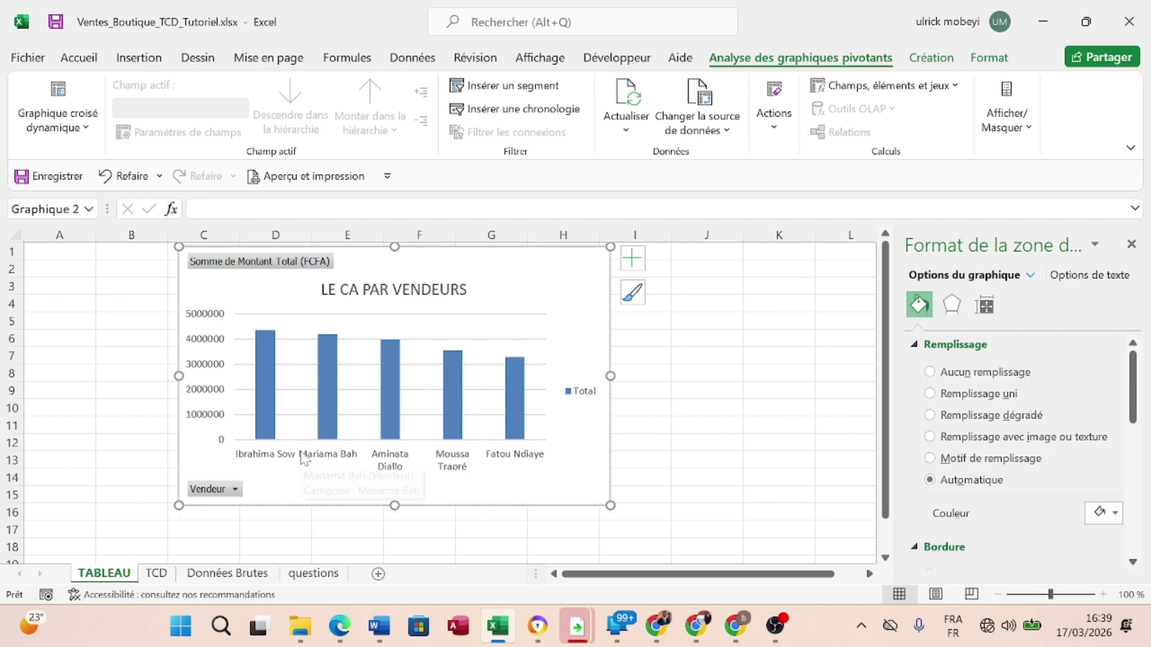
Move the LE CA PAR VENDEURS chart down and to the right, and make it slightly smaller, within about columns D to I.
drag(547, 477, 598, 487)
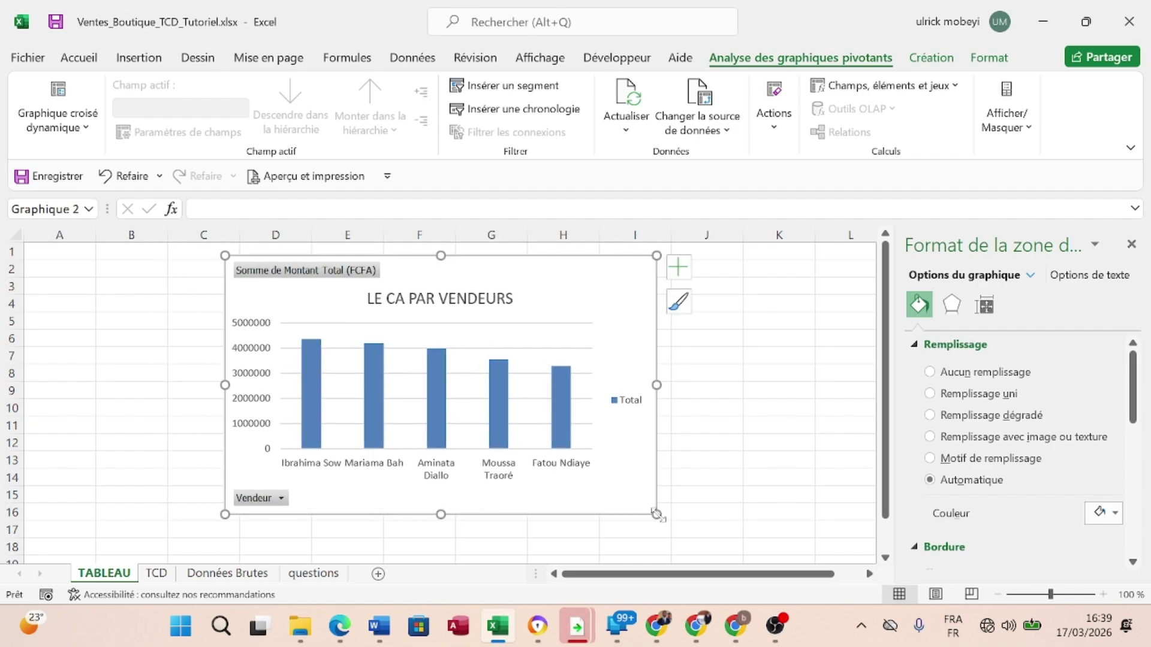
drag(658, 514, 656, 482)
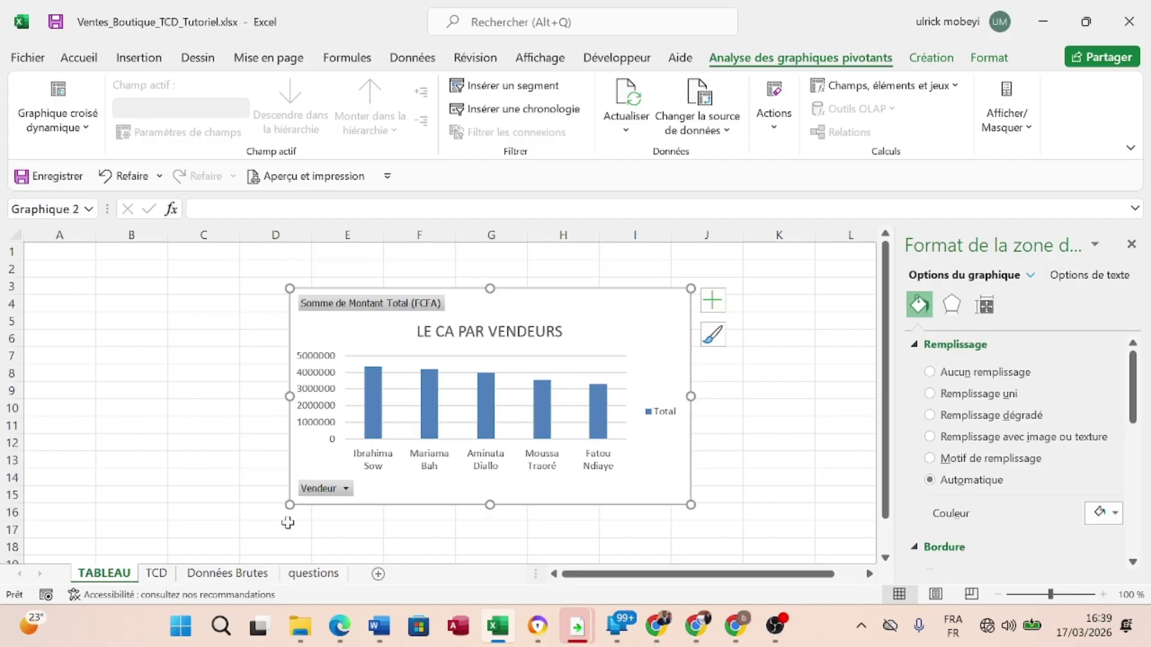
Consult the questions sheet, and insert a second pivot table from TableVentes into the existing TCD sheet at cell A26.
click(312, 577)
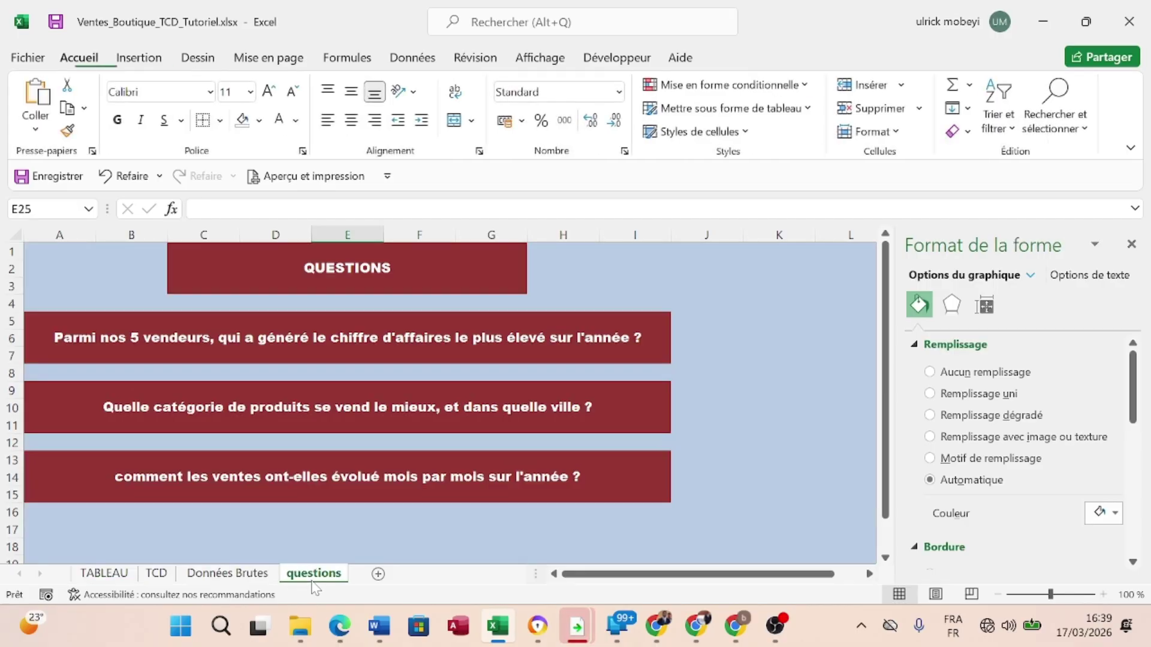
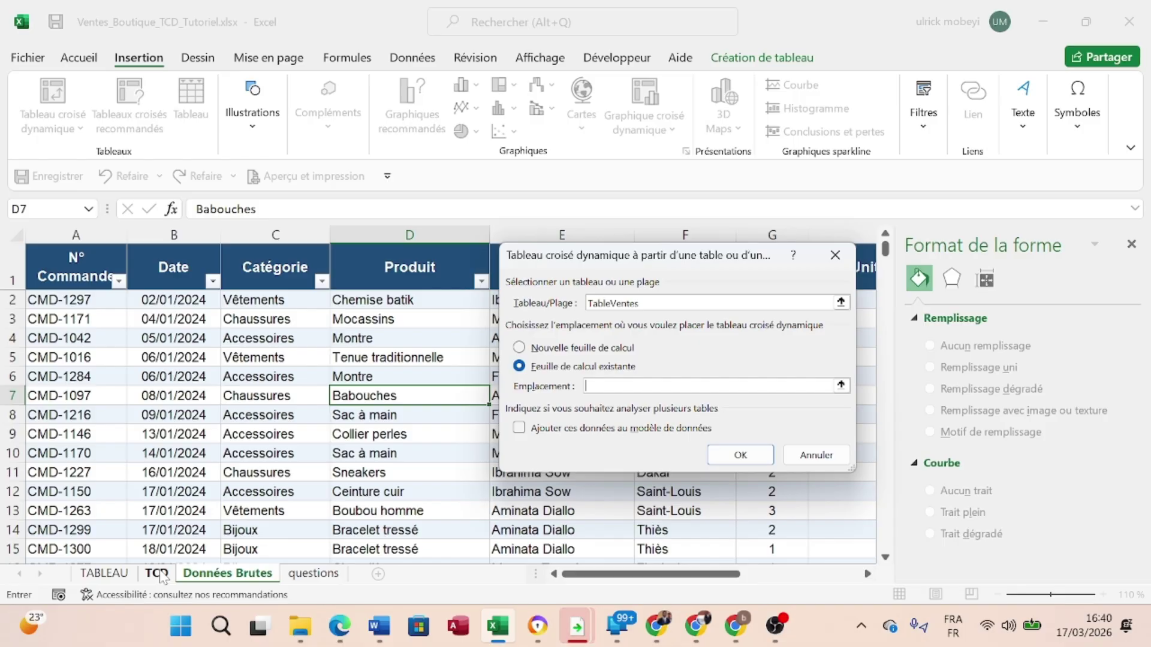
click(157, 573)
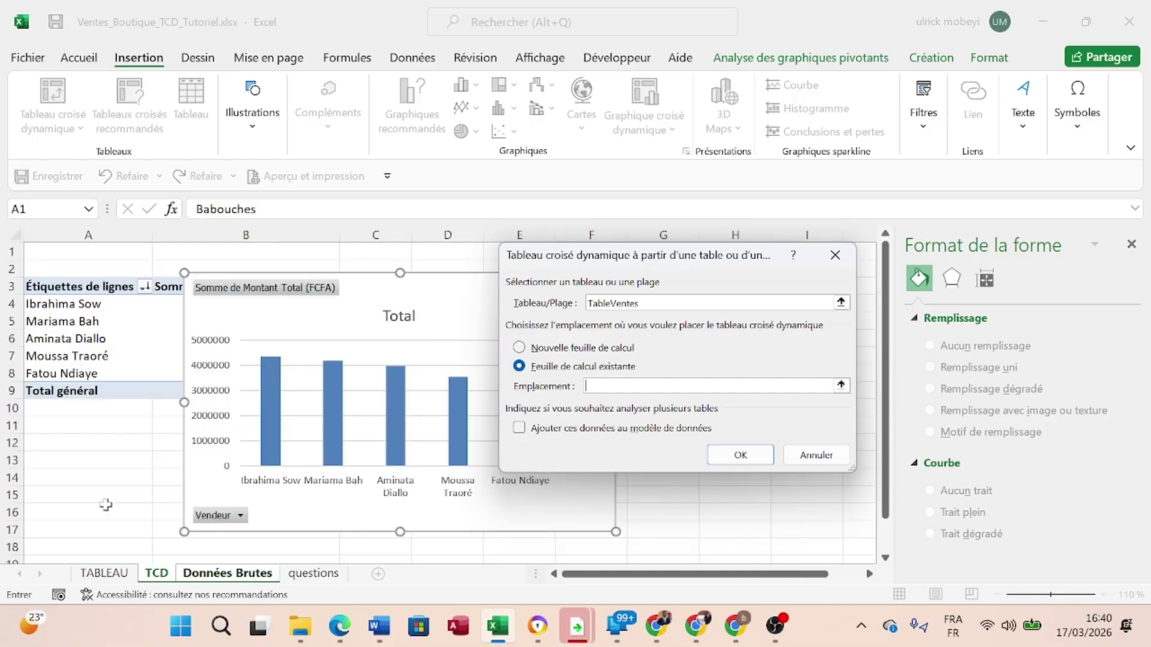
scroll(83, 496, down, 5)
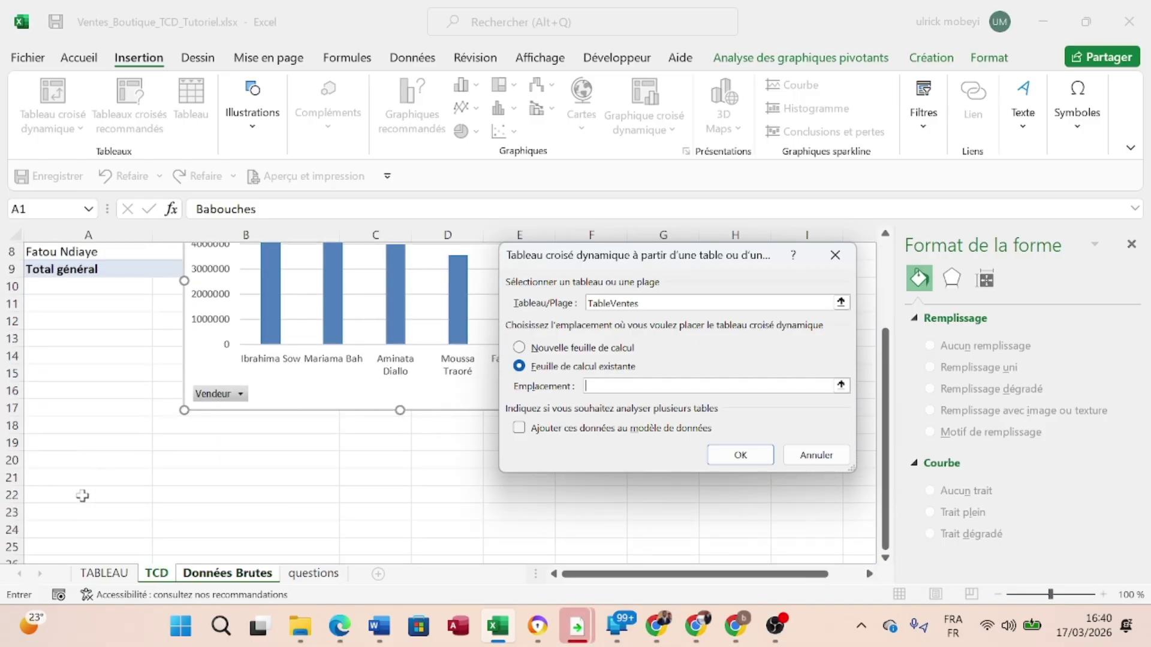
click(115, 443)
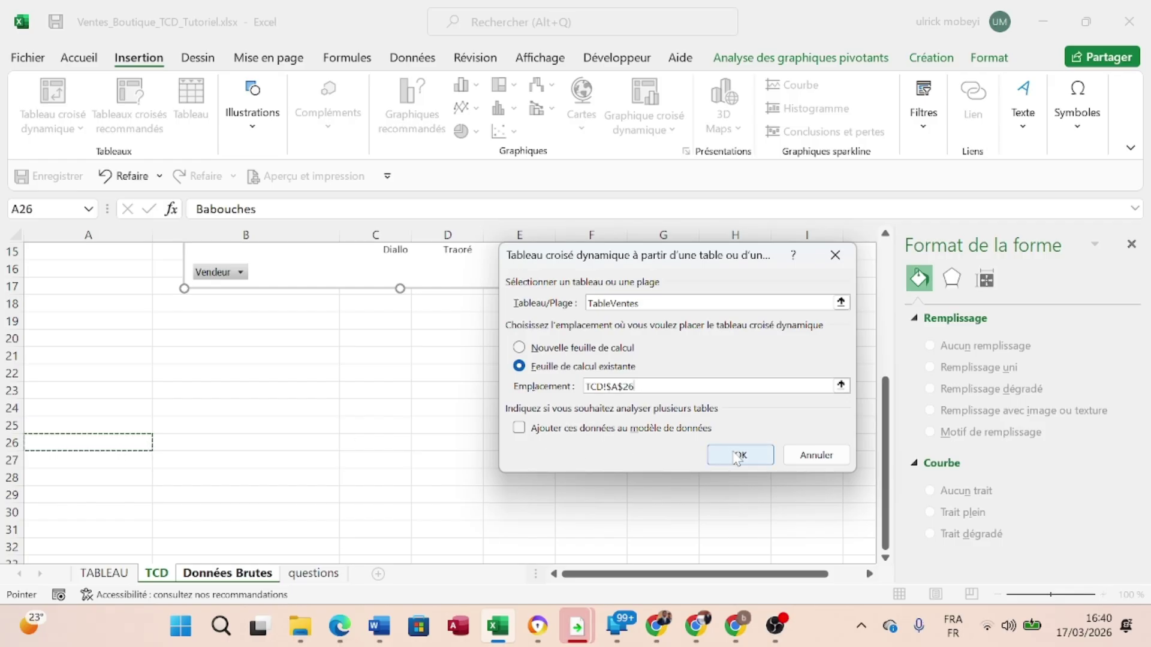
click(740, 456)
scroll(542, 396, down, 3)
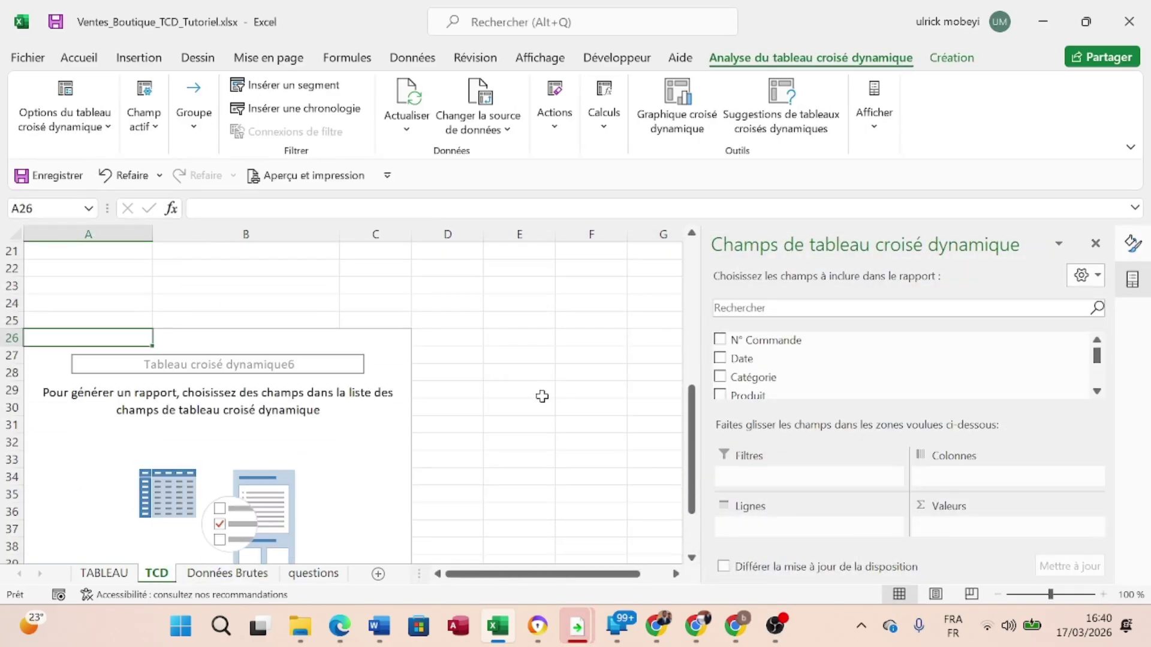
scroll(542, 396, down, 1)
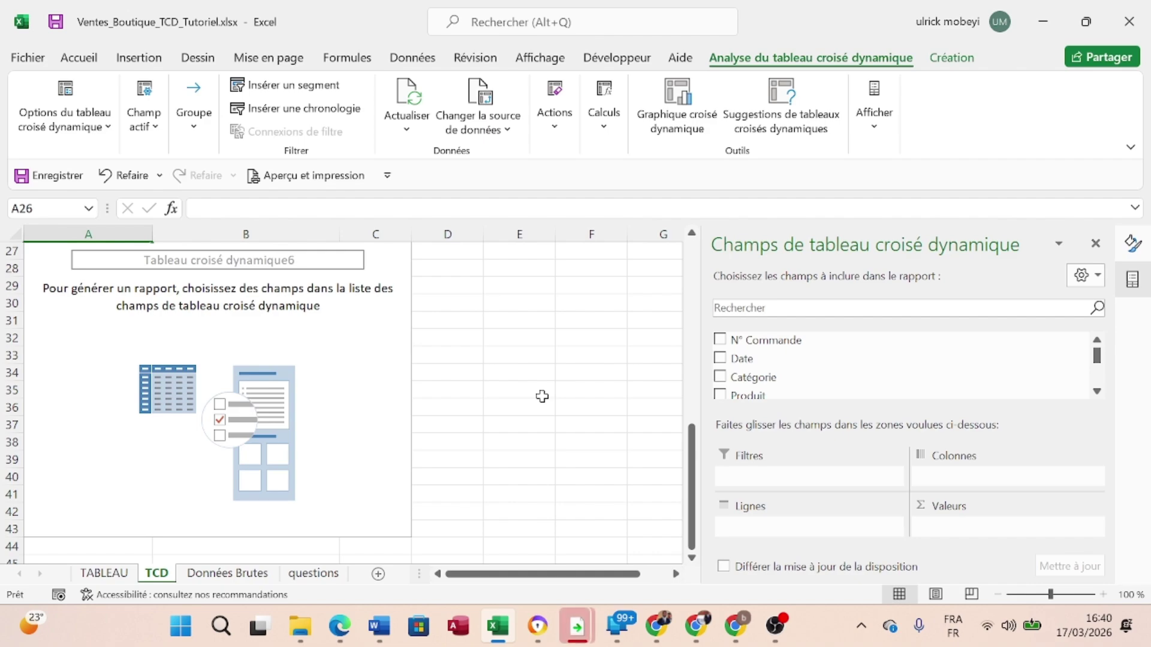
Reread the question about the best-selling product category and its city in the questions sheet.
click(313, 574)
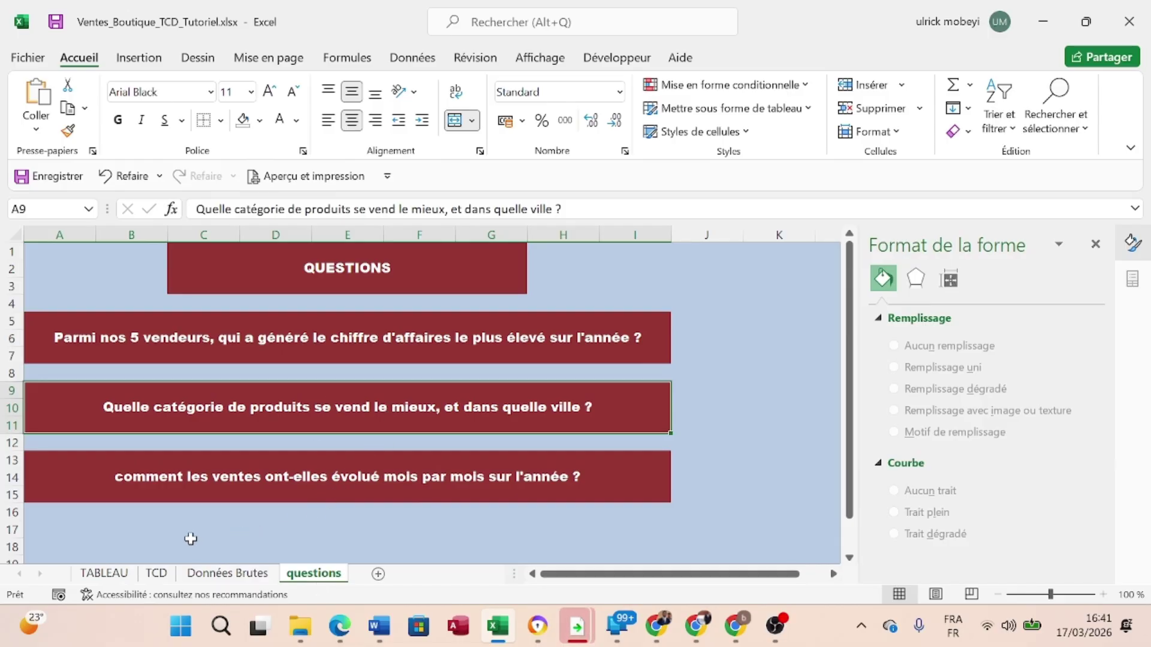
In the new pivot table at A26 of the TCD sheet, set Catégorie as rows and the sum of Montant Total (FCFA) as values.
click(157, 573)
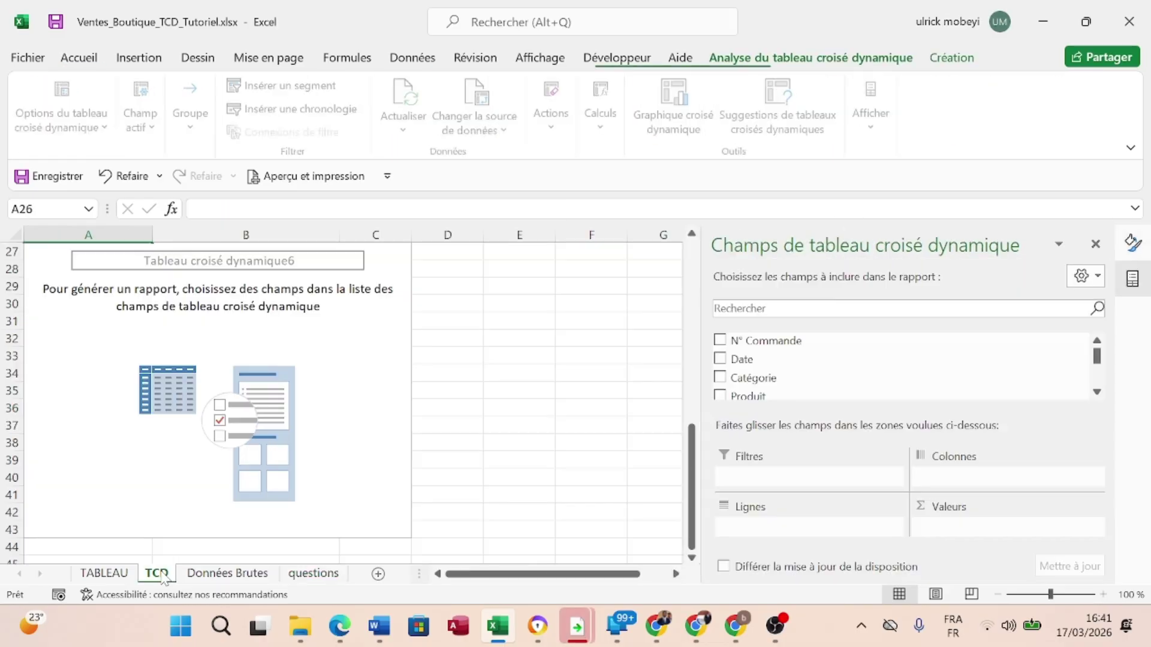
drag(803, 379, 795, 525)
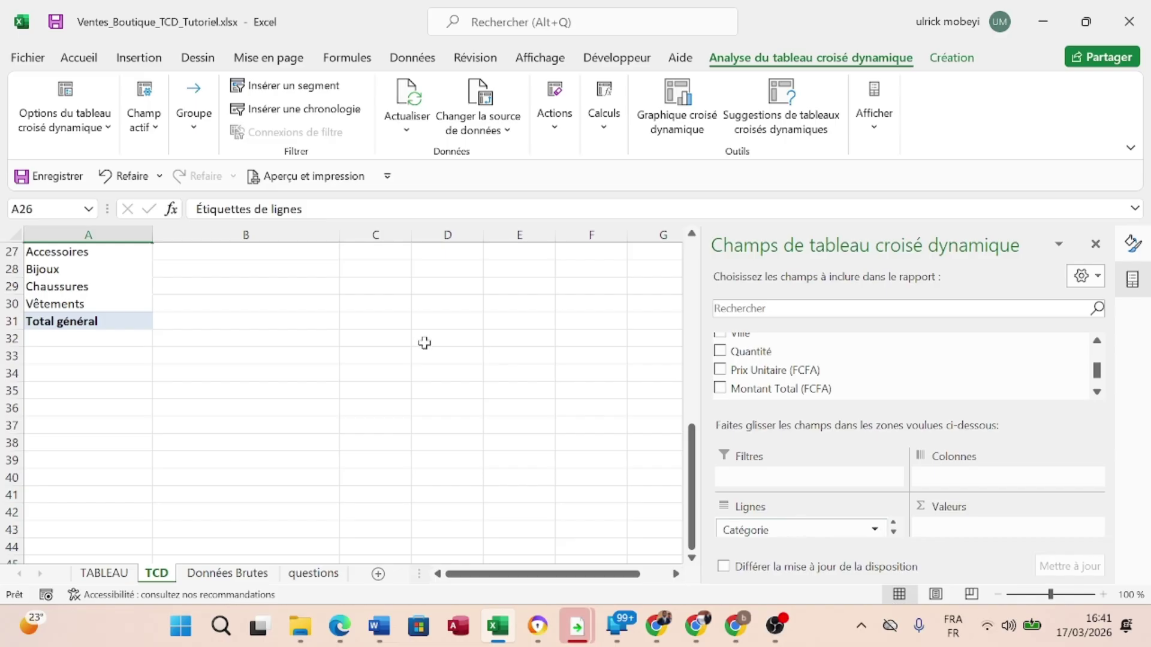
scroll(425, 342, up, 1)
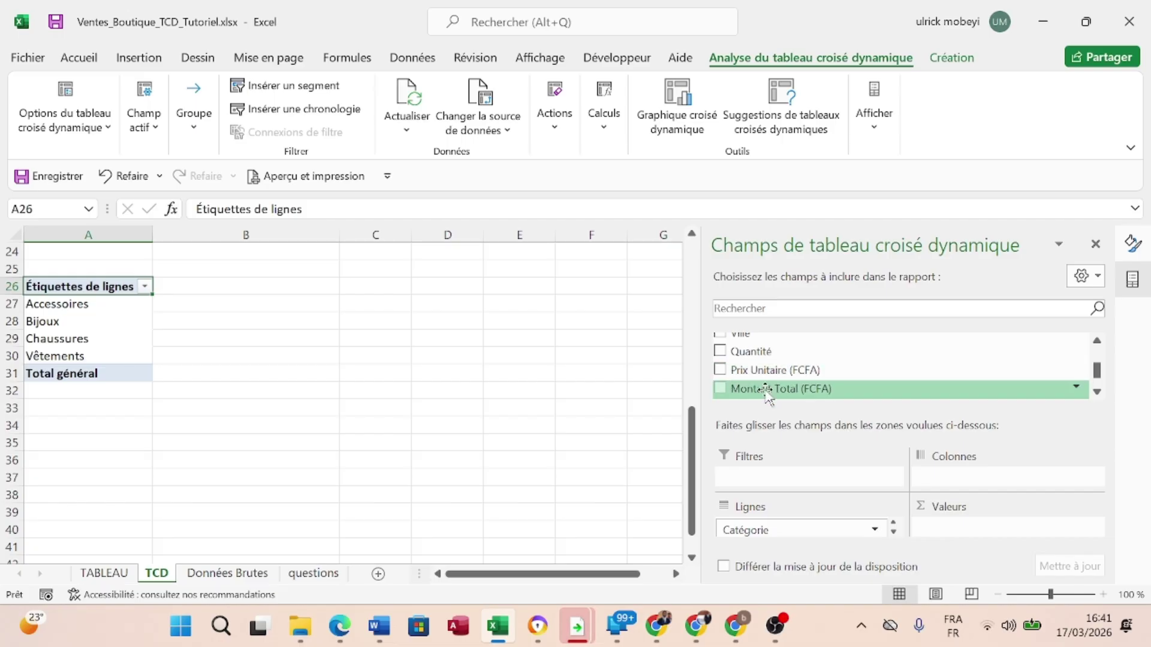
drag(767, 391, 983, 532)
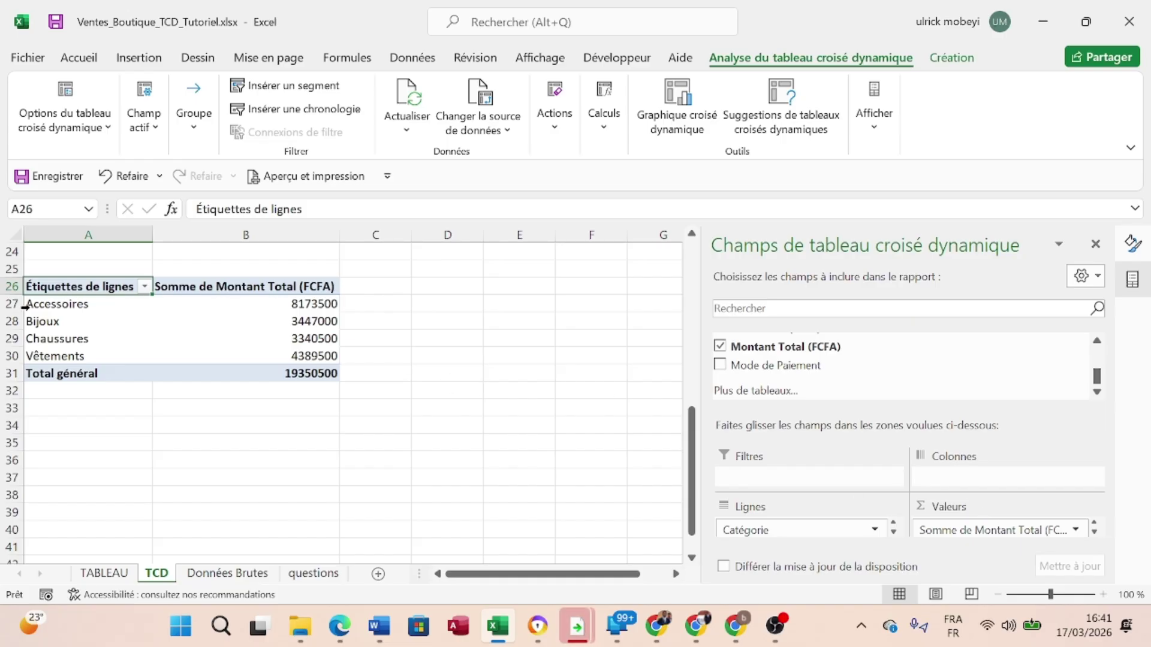
Sort the pivot table's categories by Somme de Montant Total (FCFA) from largest to smallest and review each category's row.
click(9, 304)
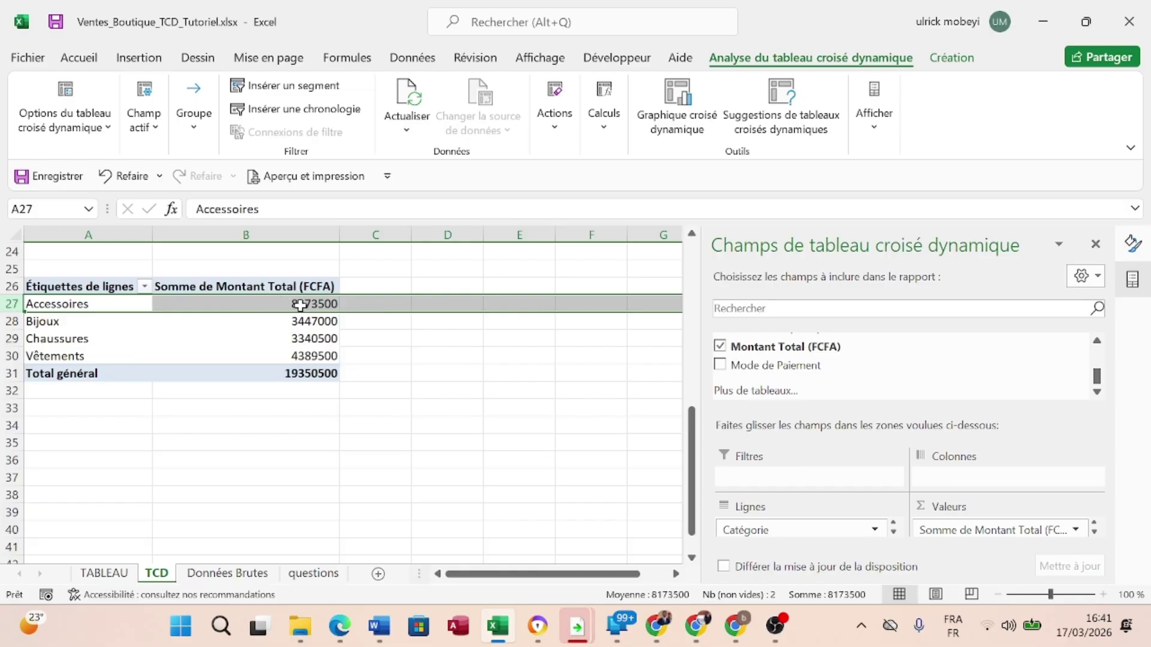
mouse_move(280, 304)
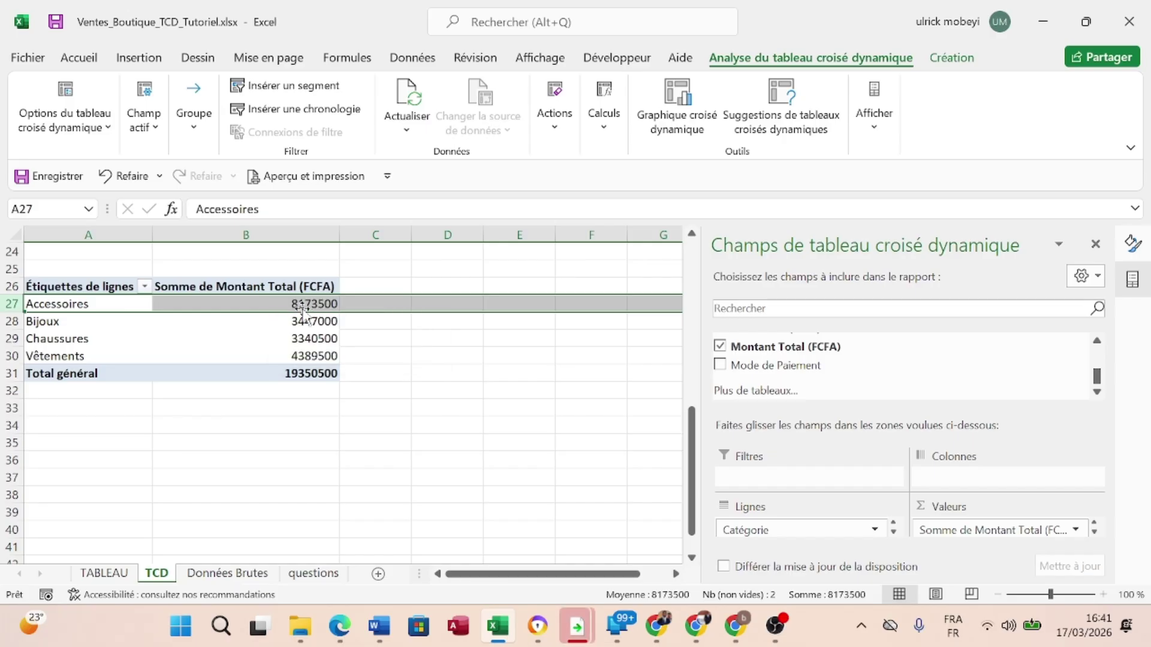
click(255, 321)
right_click(256, 323)
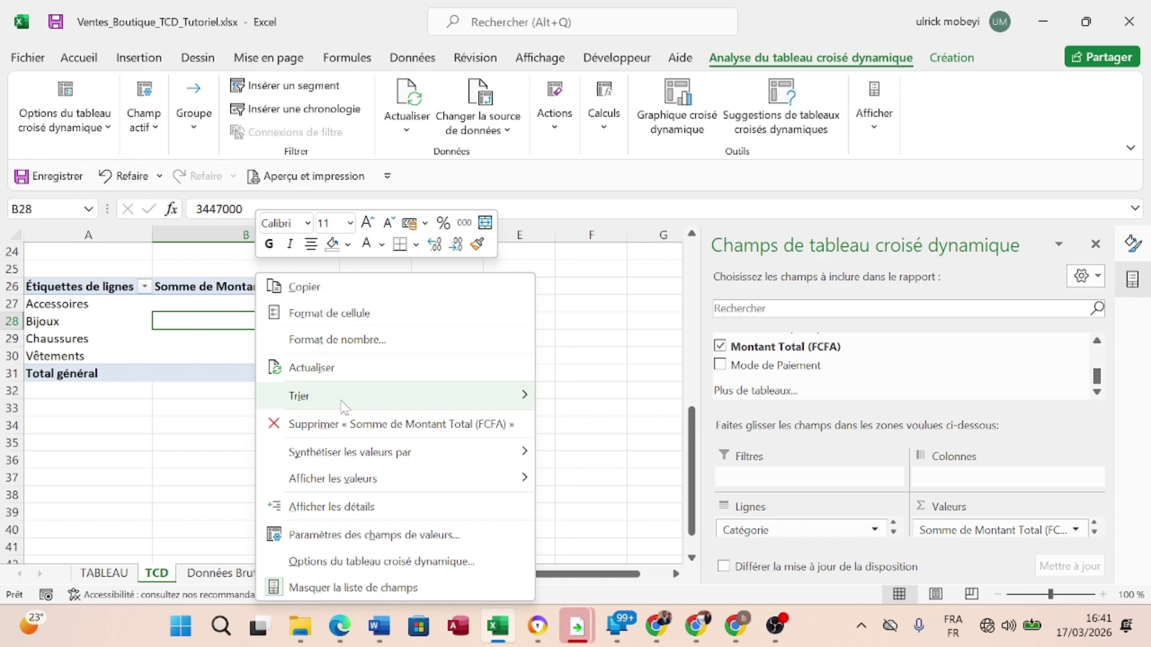
mouse_move(385, 393)
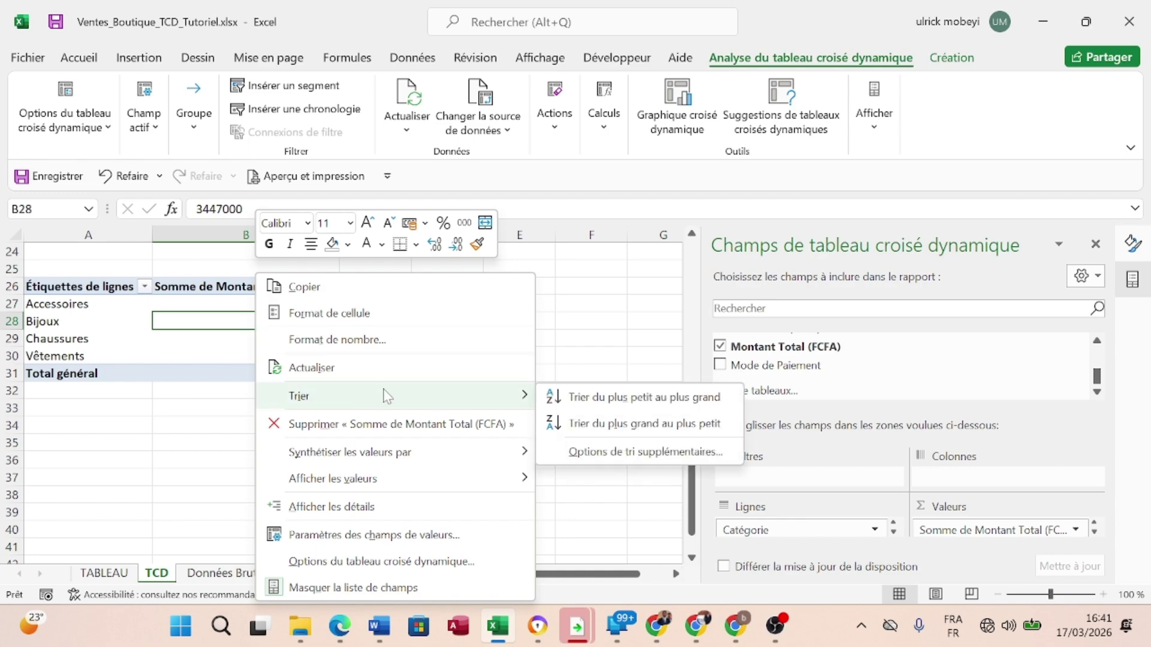
click(635, 424)
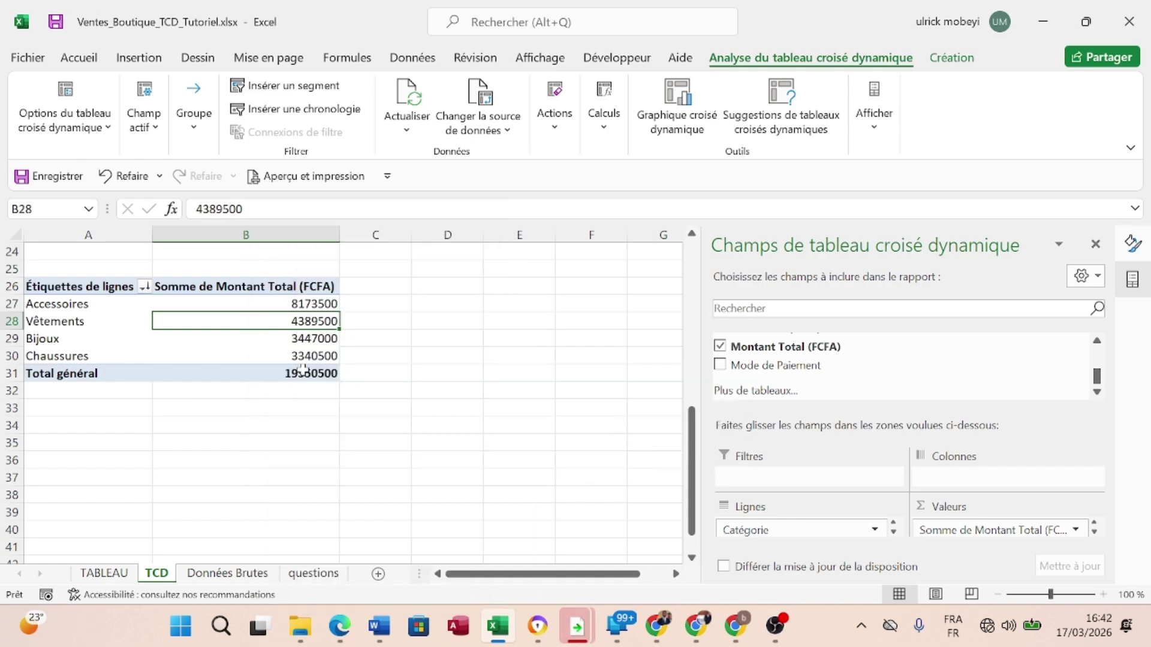
click(9, 304)
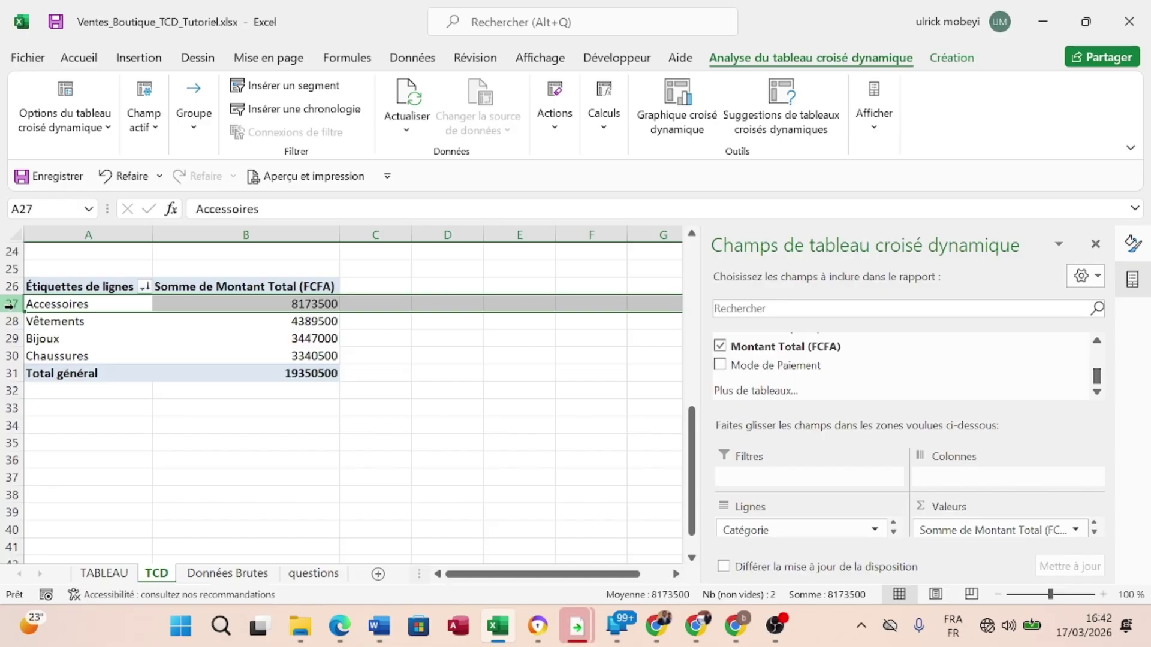
click(9, 322)
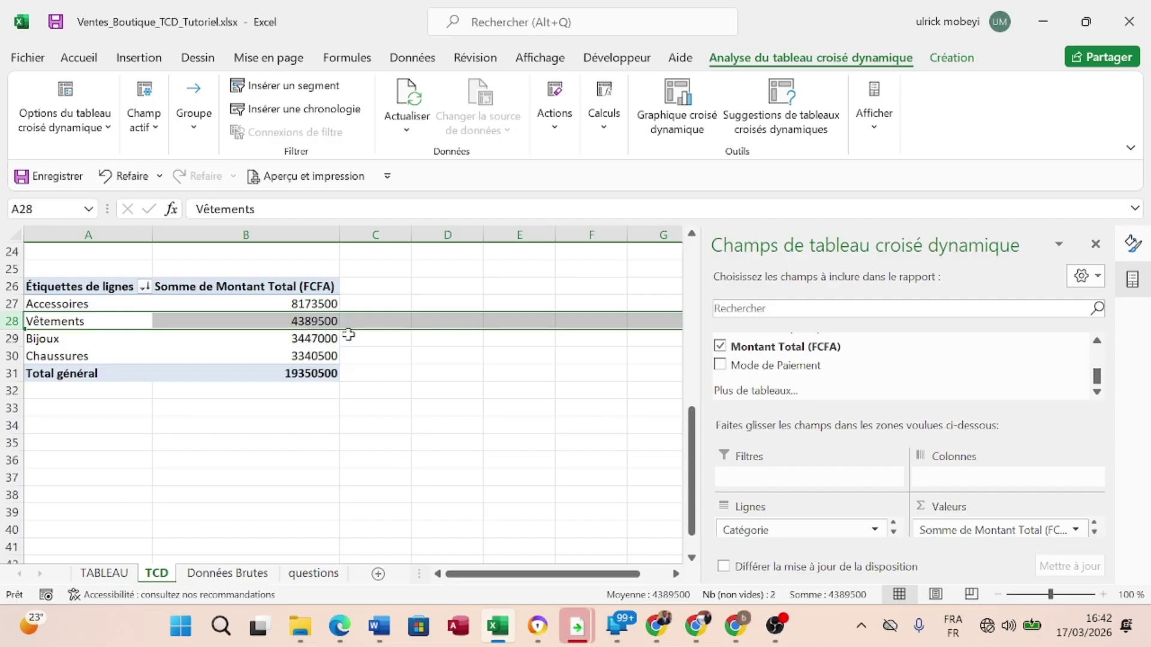
click(27, 339)
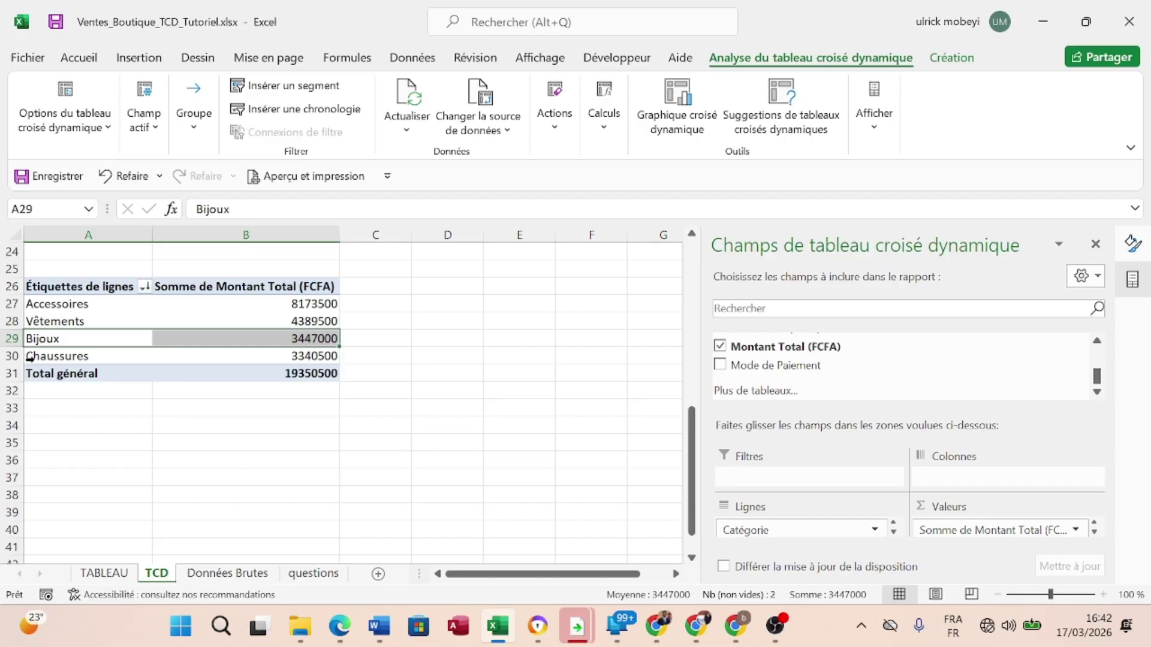
click(29, 357)
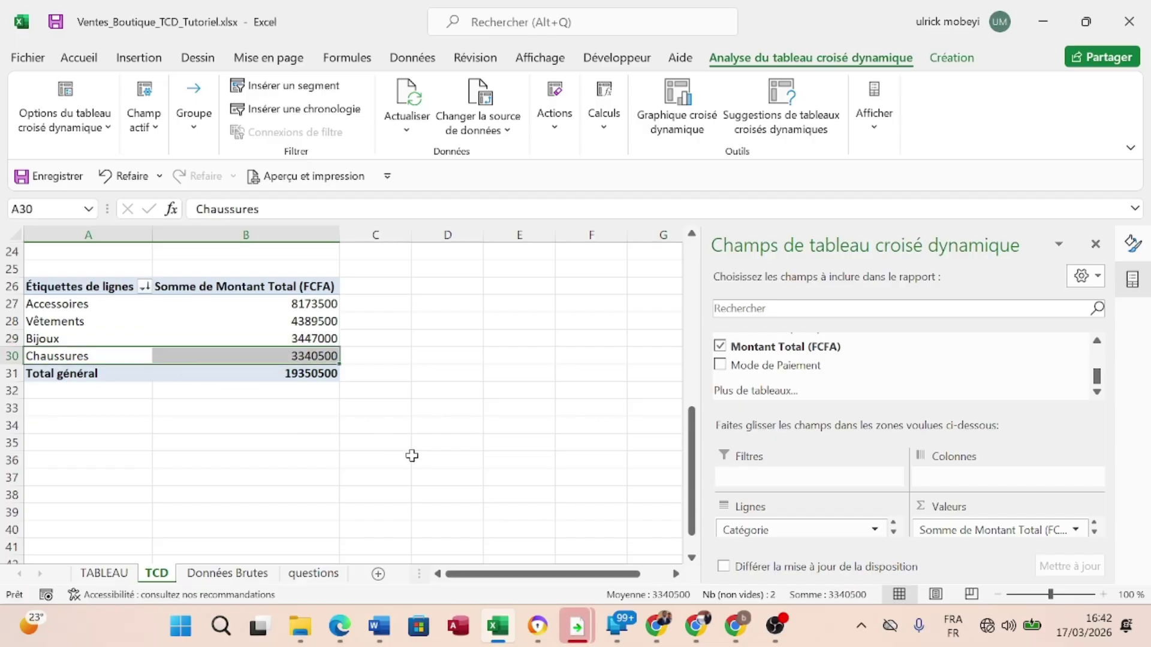
Recheck the category and city question in the questions sheet, and add Ville as the column field of the TCD category pivot table.
click(312, 574)
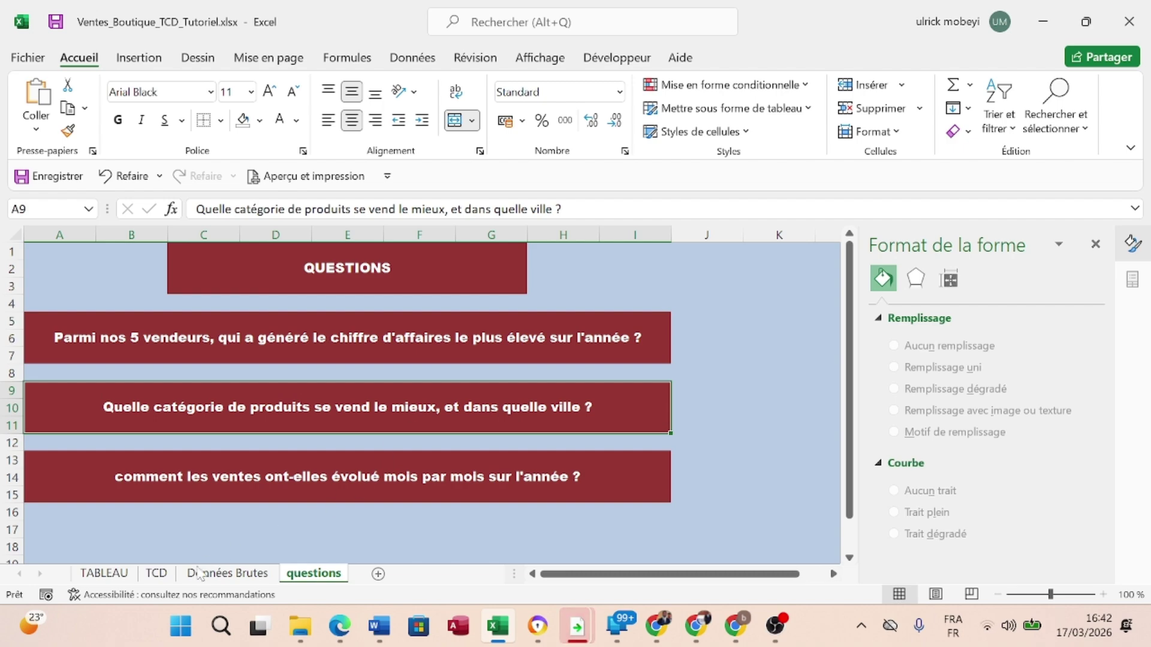
click(156, 574)
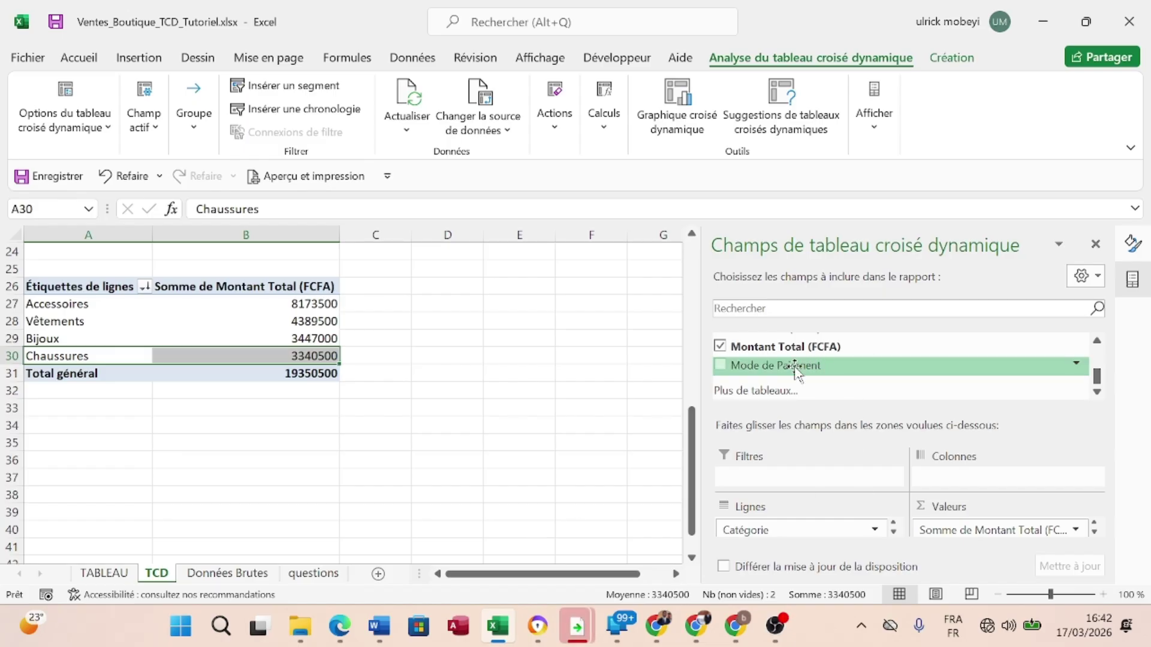
scroll(796, 371, up, 1)
scroll(795, 369, up, 1)
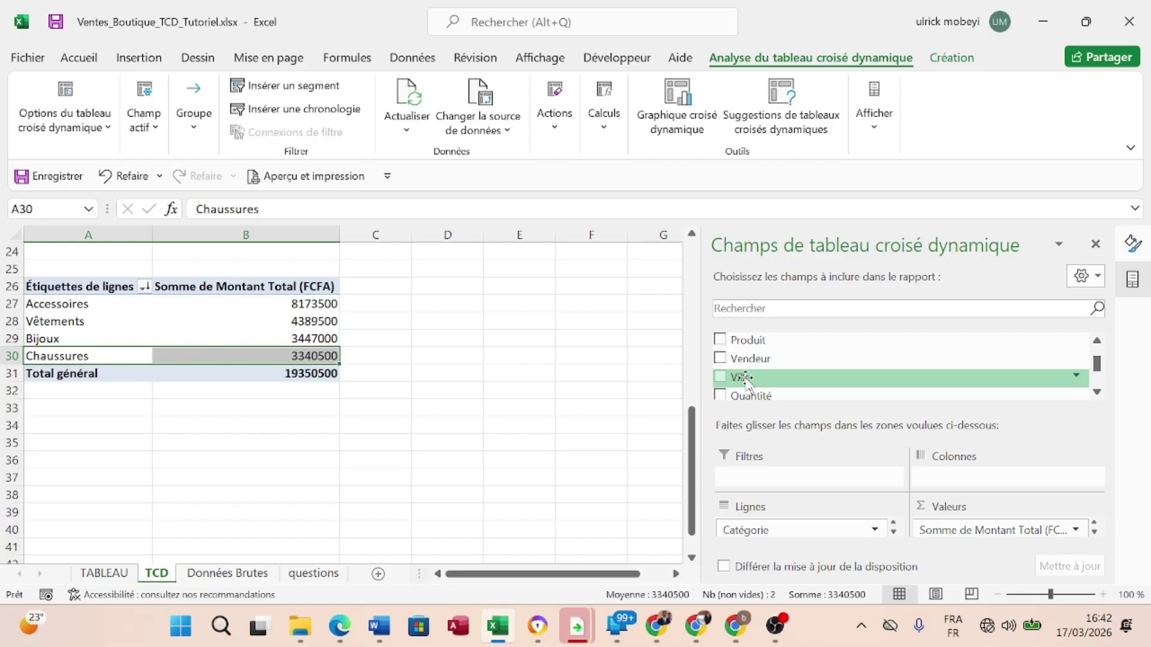
drag(744, 379, 967, 477)
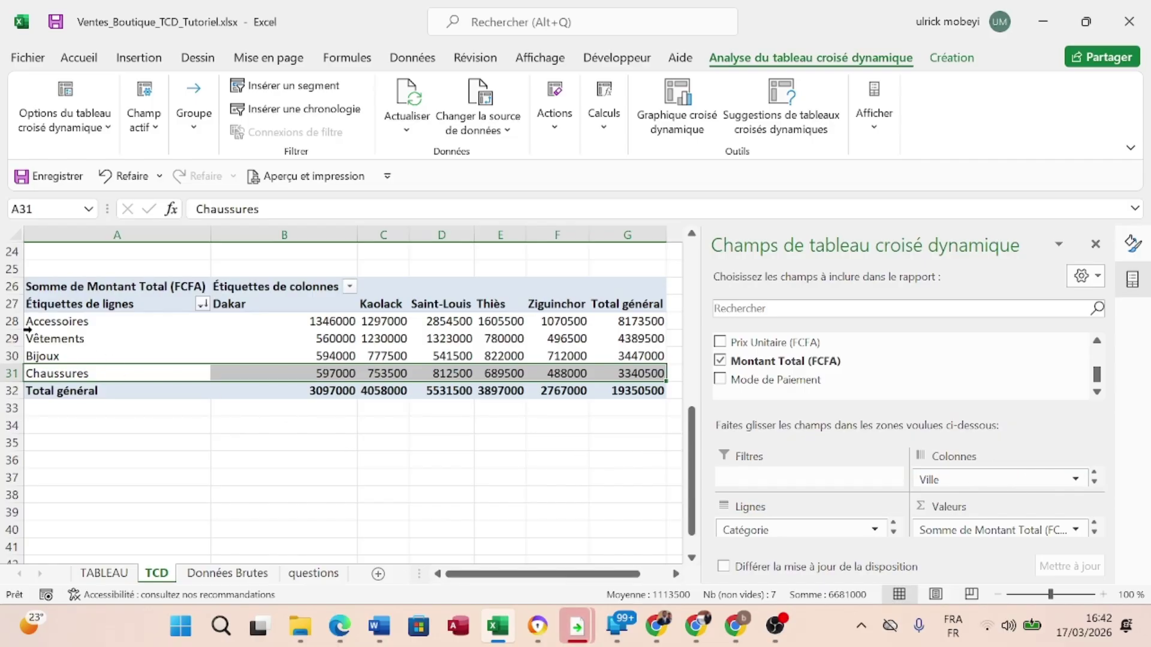
Examine the sales amounts of Accessoires, Vêtements, Bijoux and Chaussures across the cities in the pivot table.
click(12, 322)
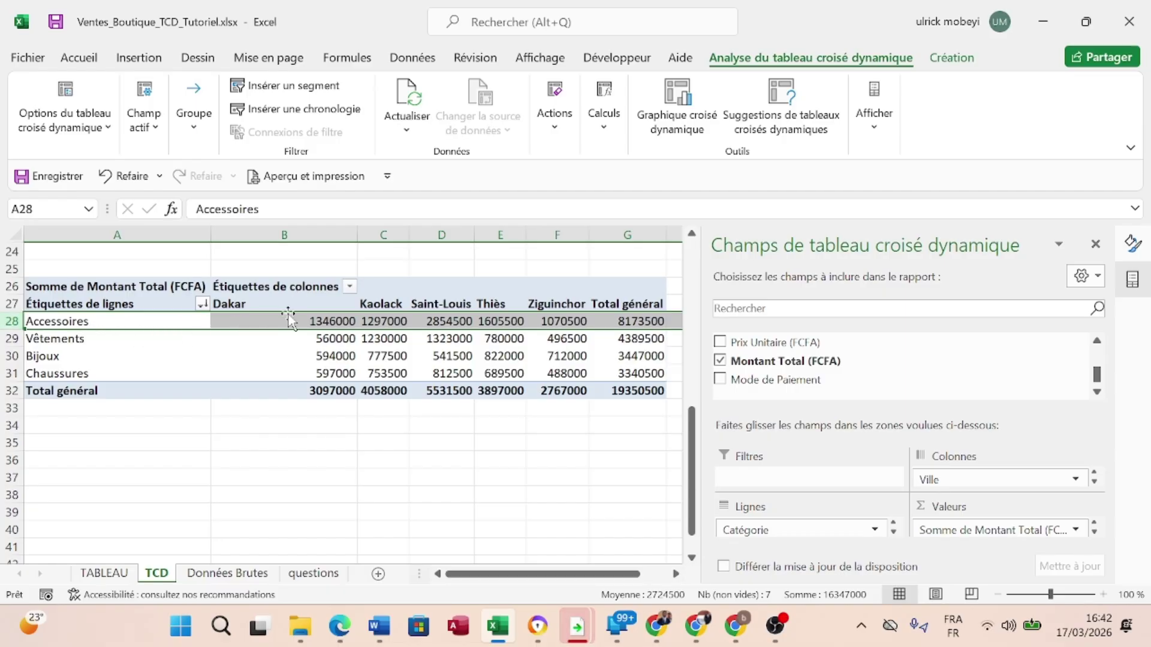
mouse_move(314, 324)
click(283, 234)
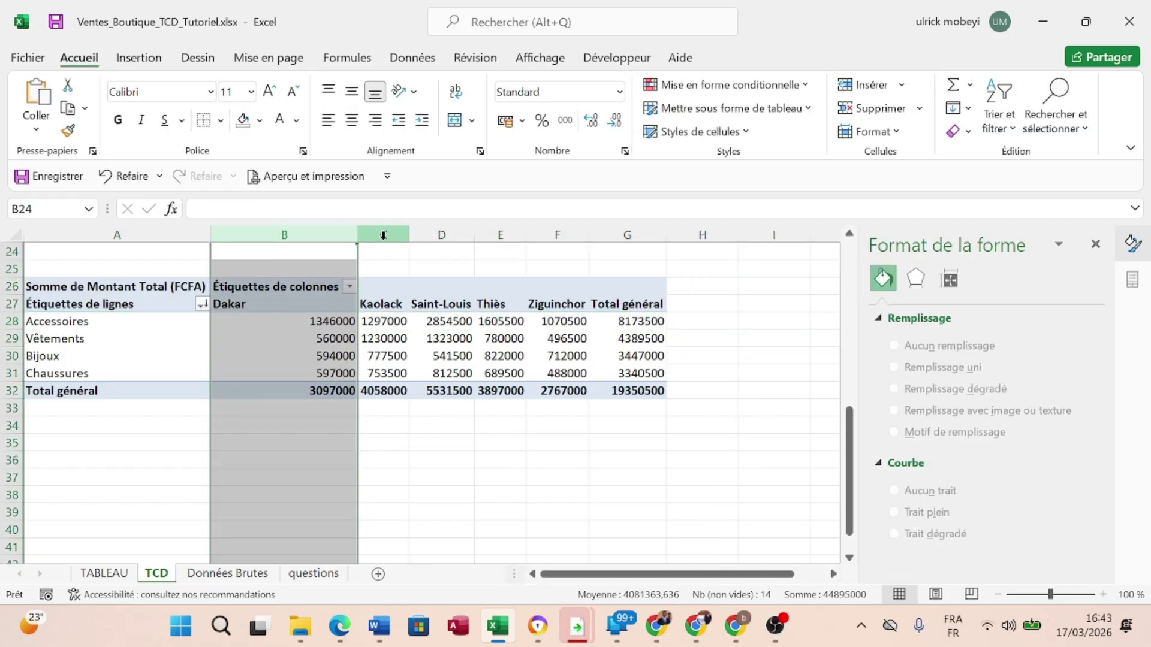
click(384, 235)
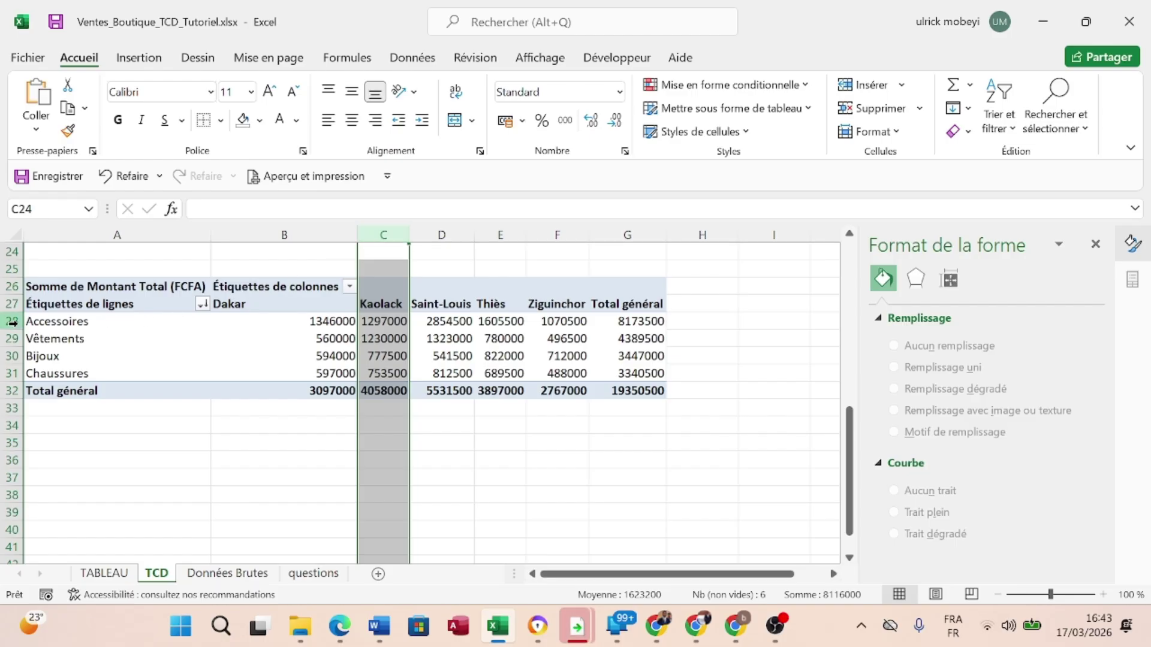
click(12, 321)
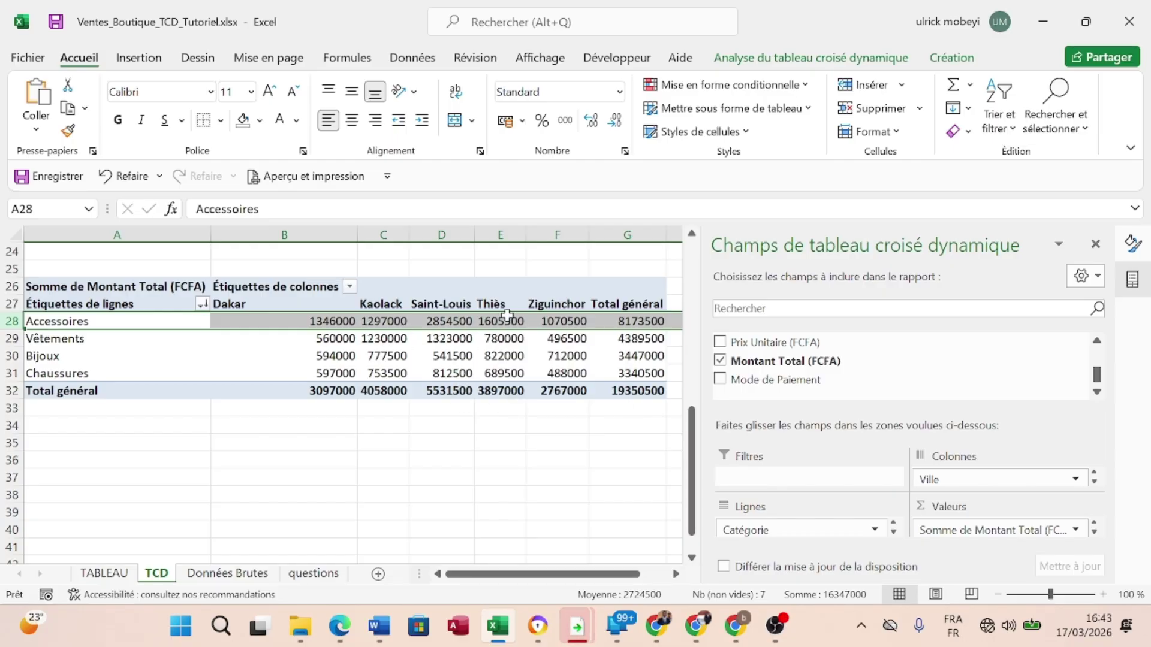
mouse_move(581, 327)
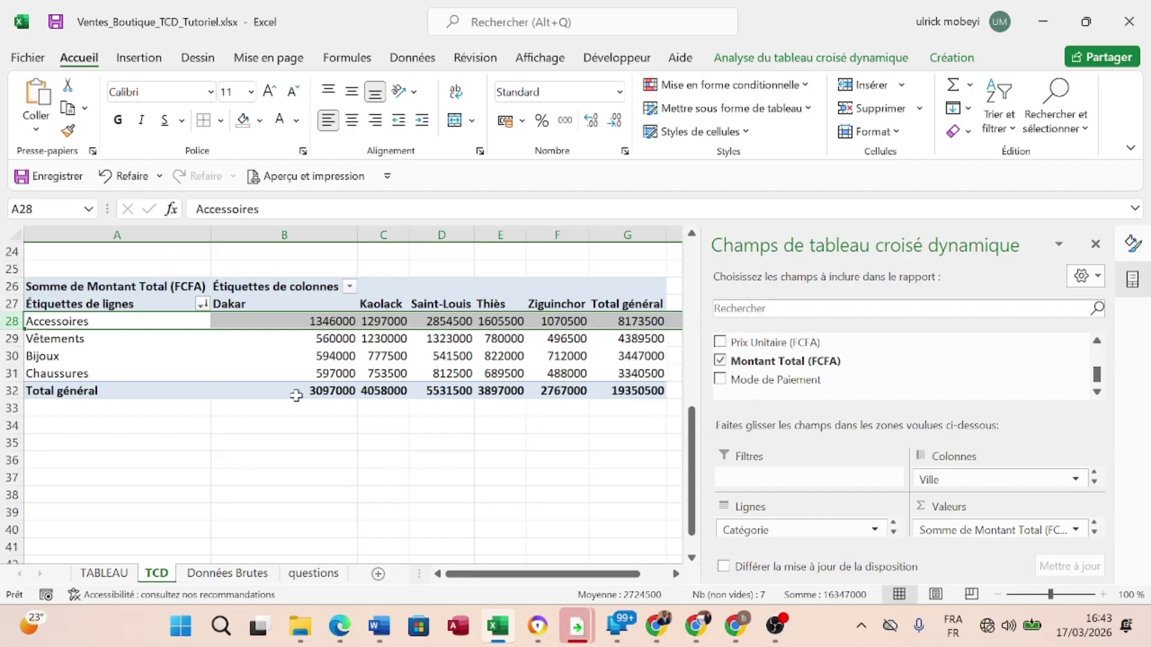
click(96, 340)
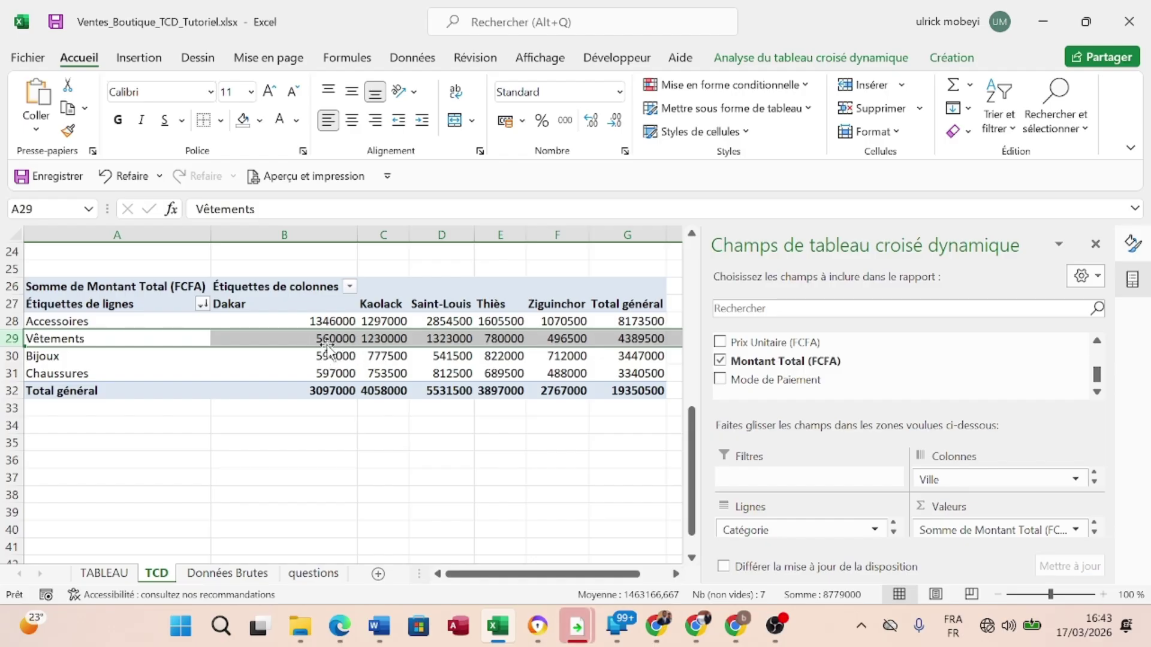
click(294, 228)
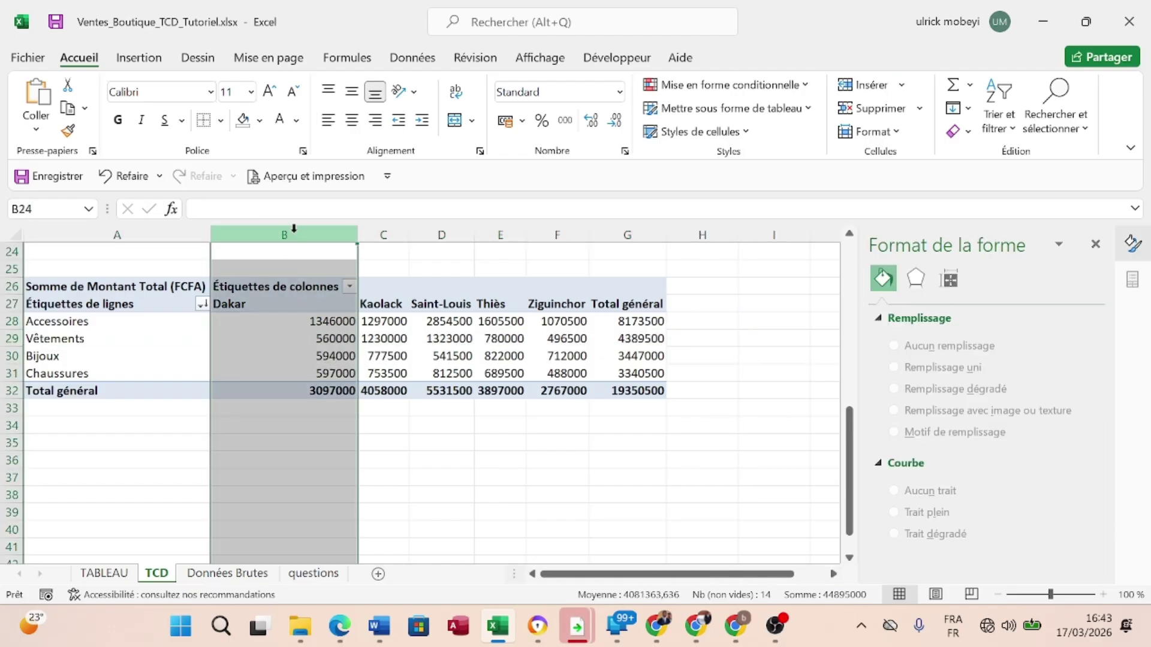
click(7, 356)
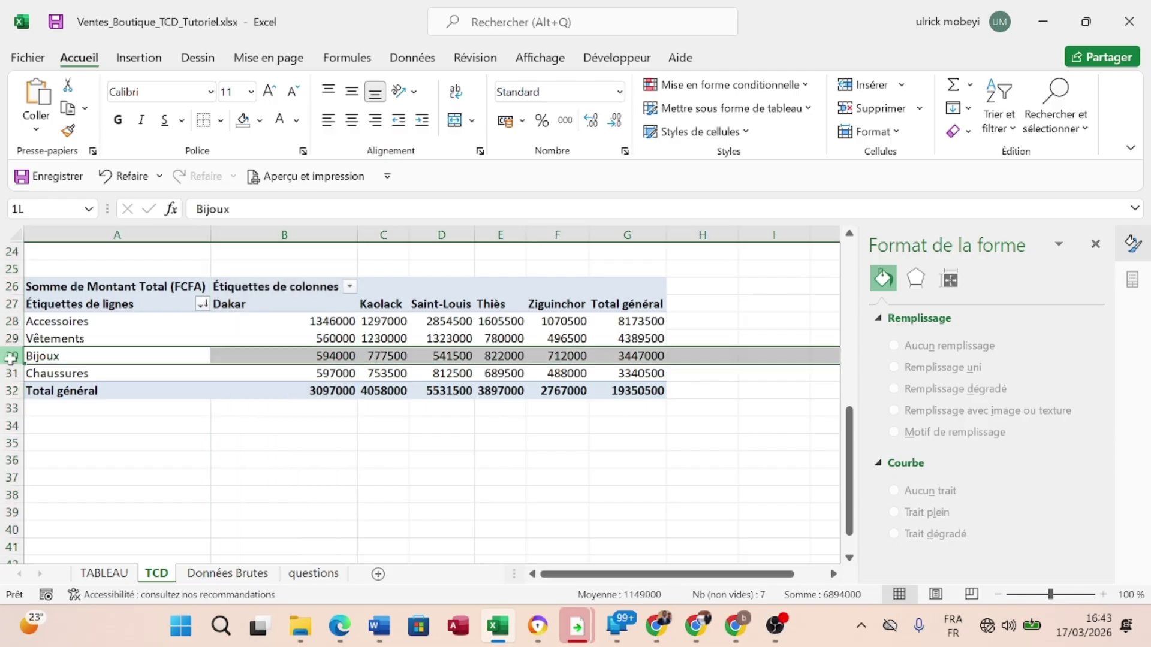
mouse_move(324, 371)
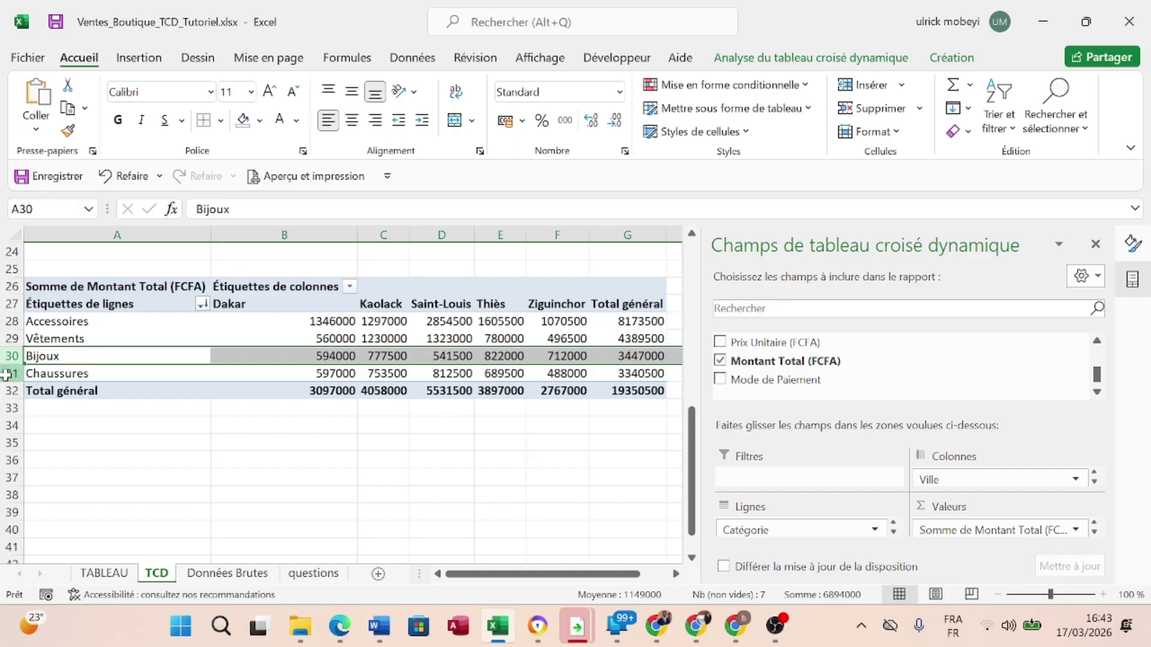
click(31, 373)
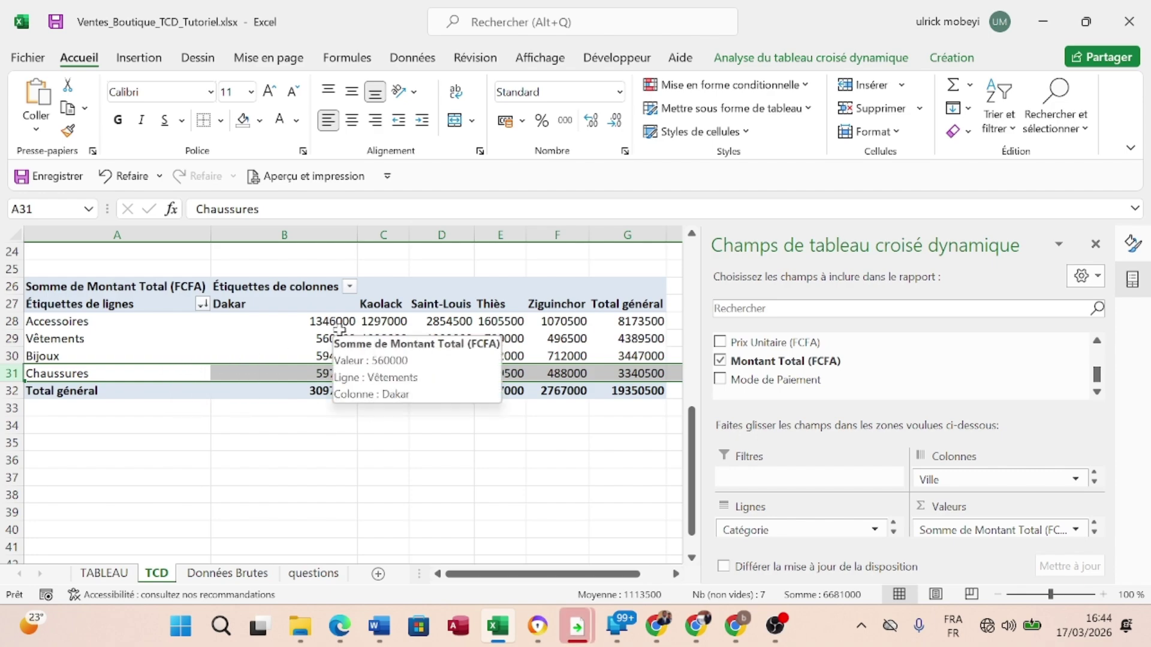
mouse_move(277, 314)
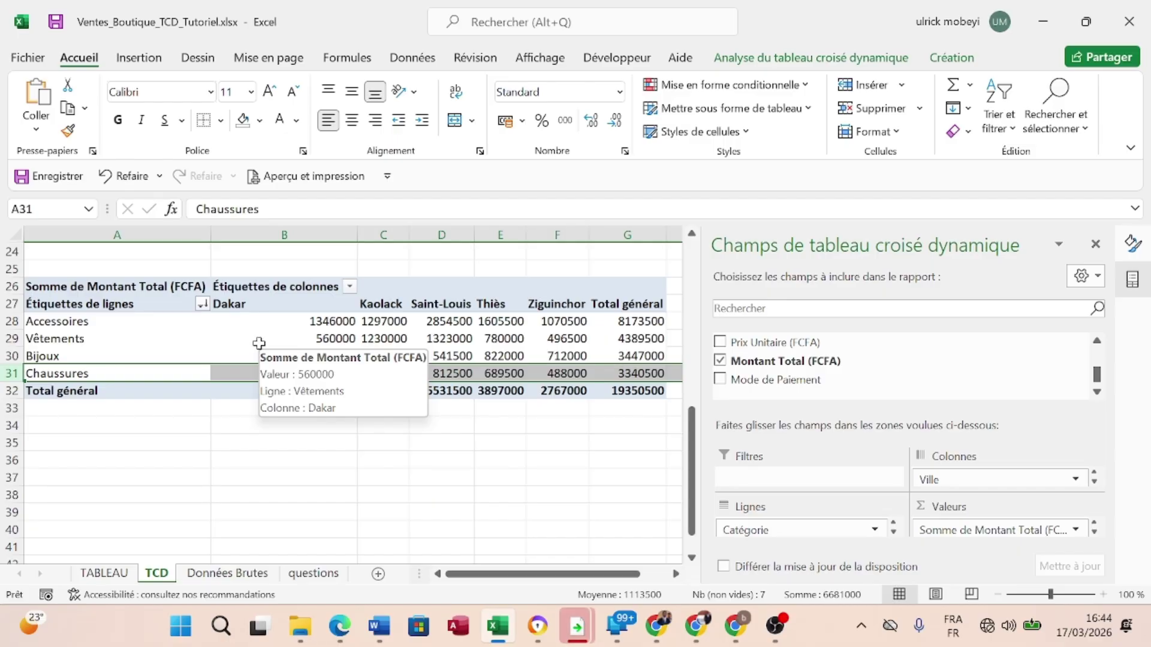
Insert a clustered column (Histogramme groupé) pivot chart from the category-by-city pivot table and shift it slightly down and to the right.
click(286, 342)
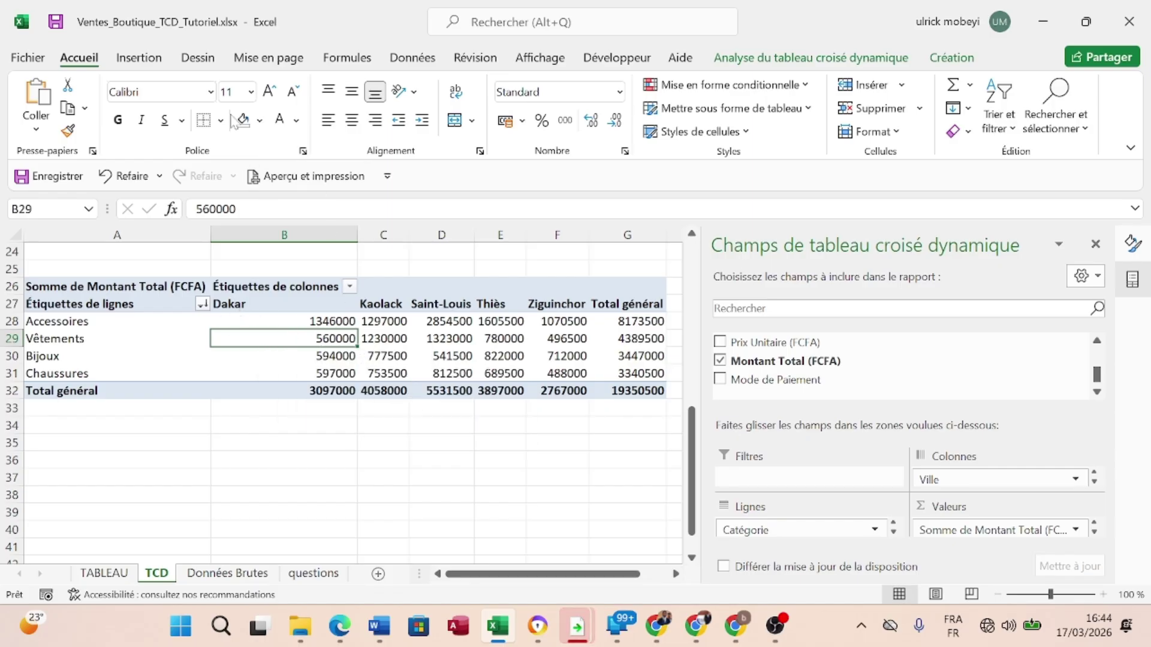
click(159, 58)
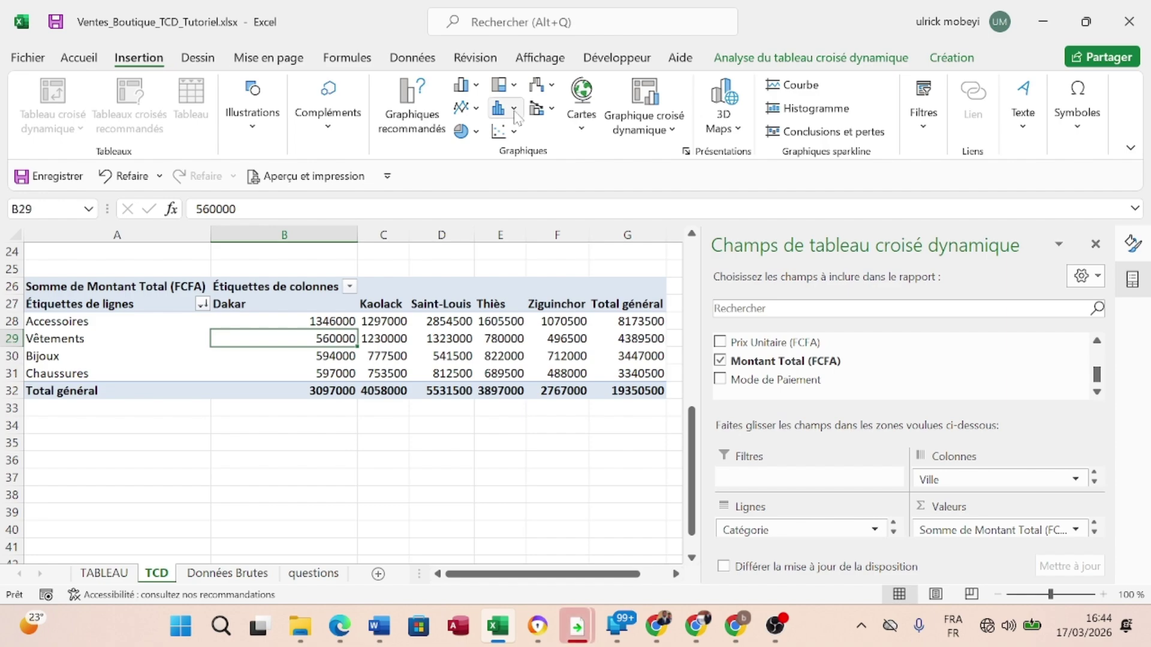
click(661, 137)
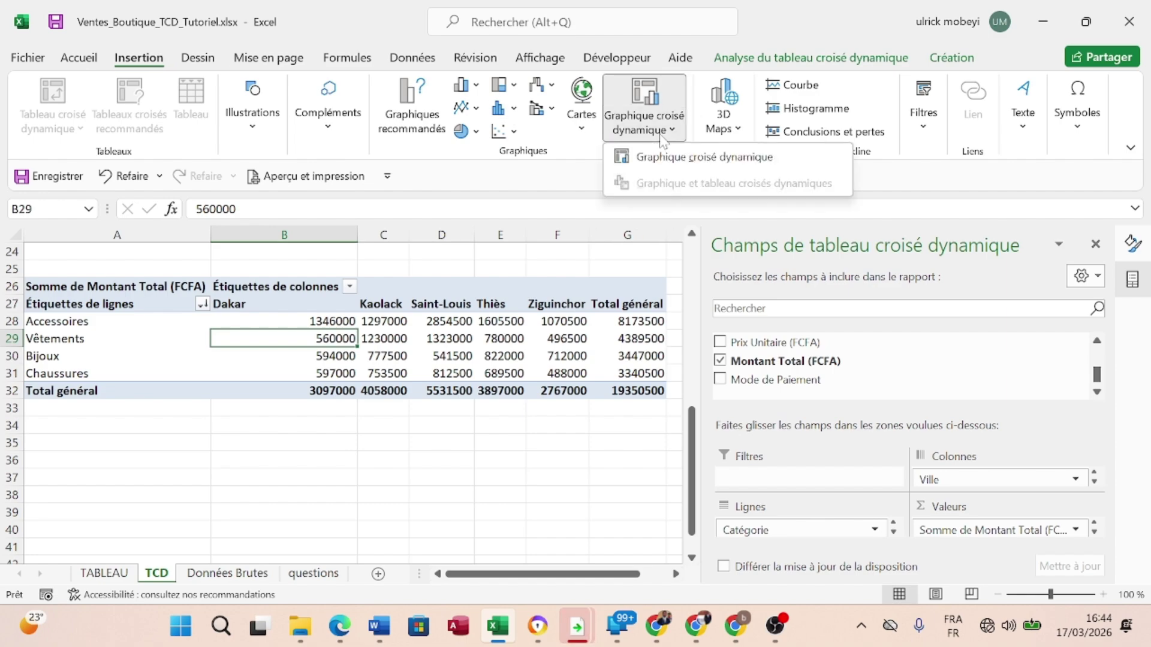
click(684, 158)
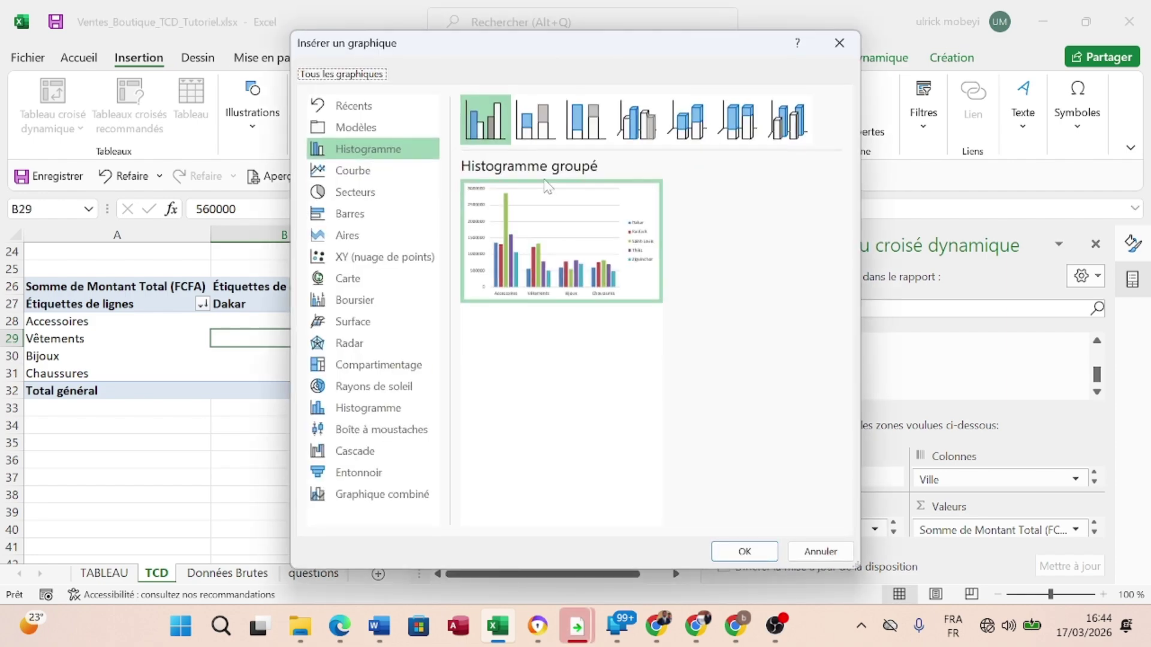
mouse_move(547, 187)
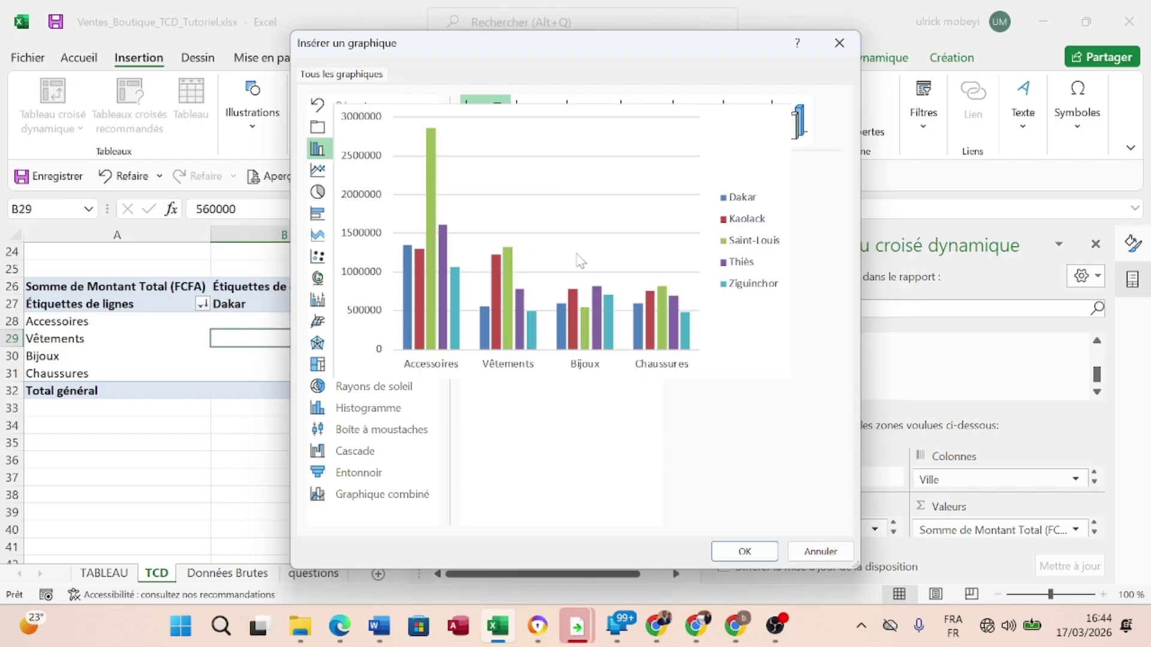
key(Return)
click(418, 377)
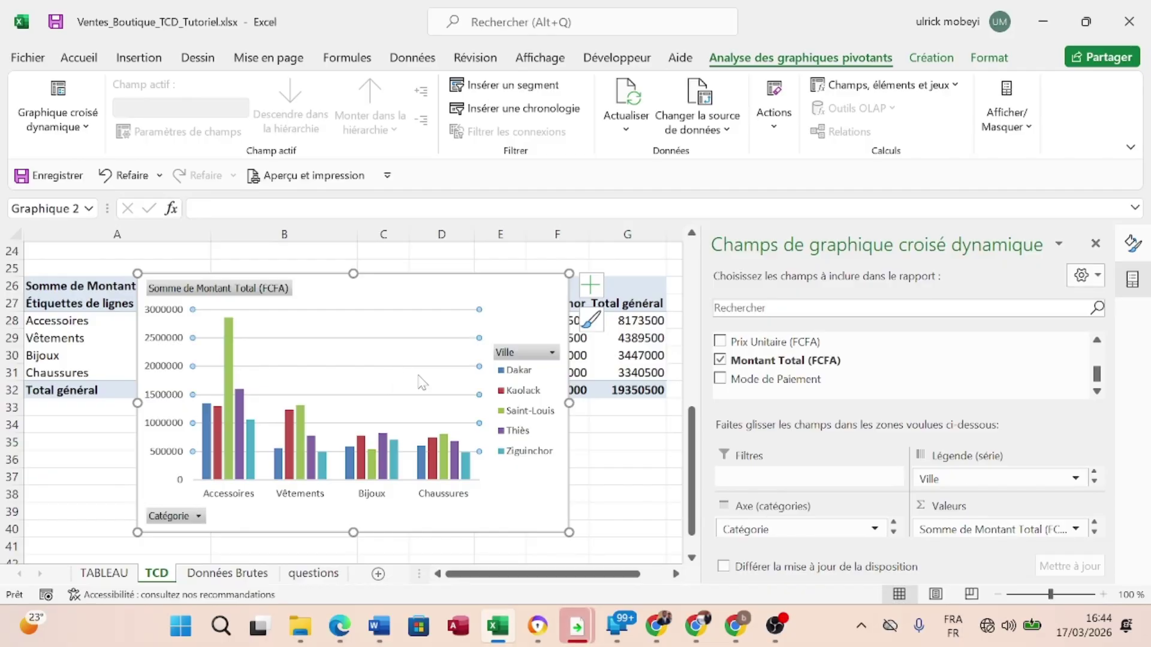
drag(509, 318, 524, 322)
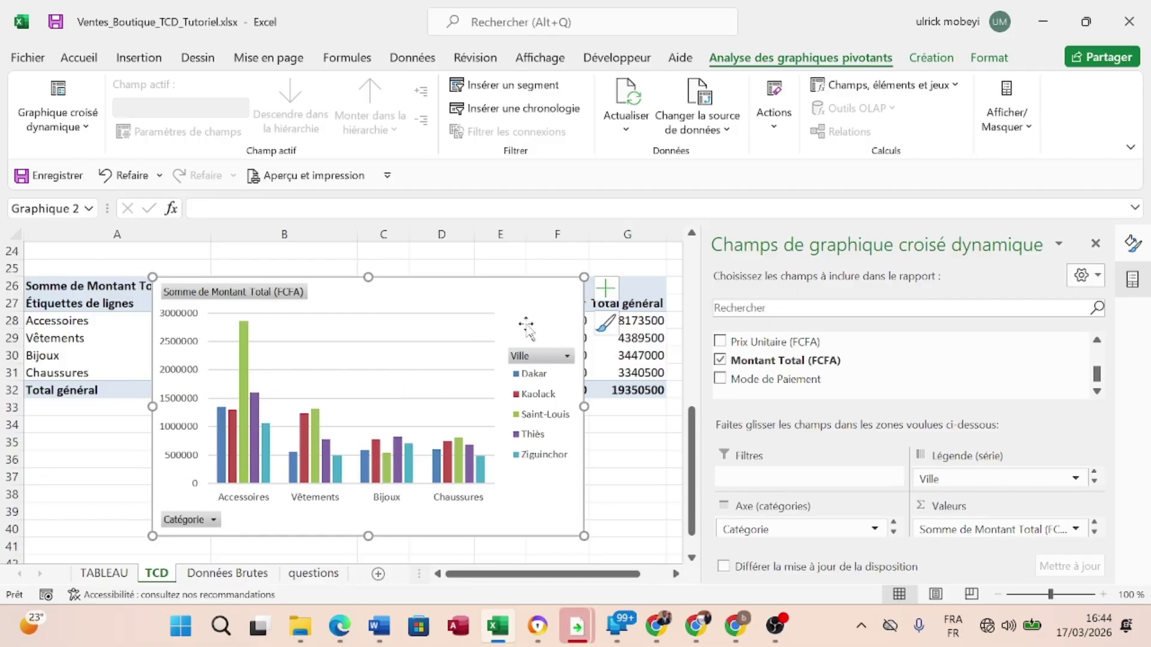
Widen the category-by-city pivot chart to the left over column A and compare the cities' bars for Accessoires and Vêtements.
drag(152, 407, 109, 407)
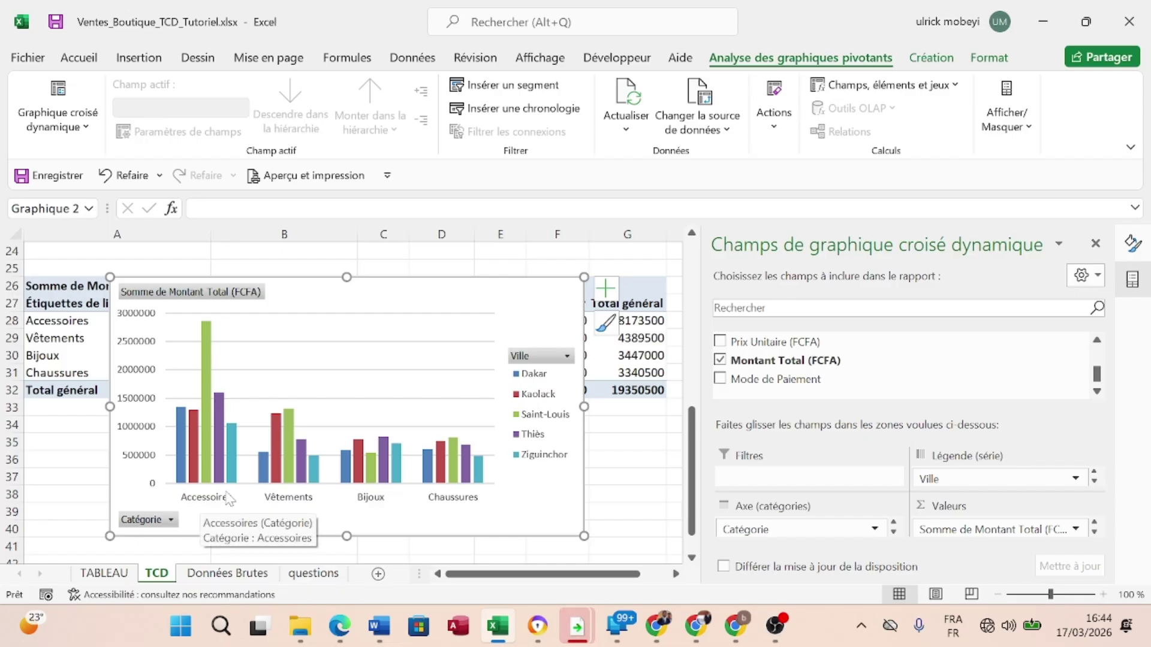
mouse_move(208, 439)
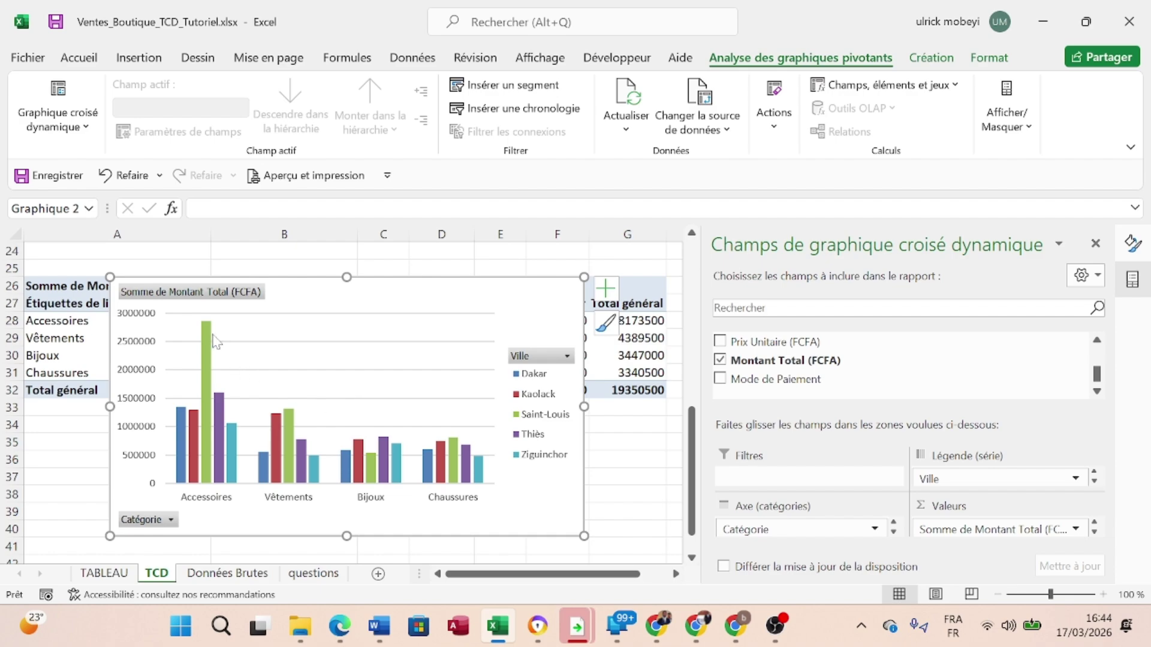
mouse_move(211, 373)
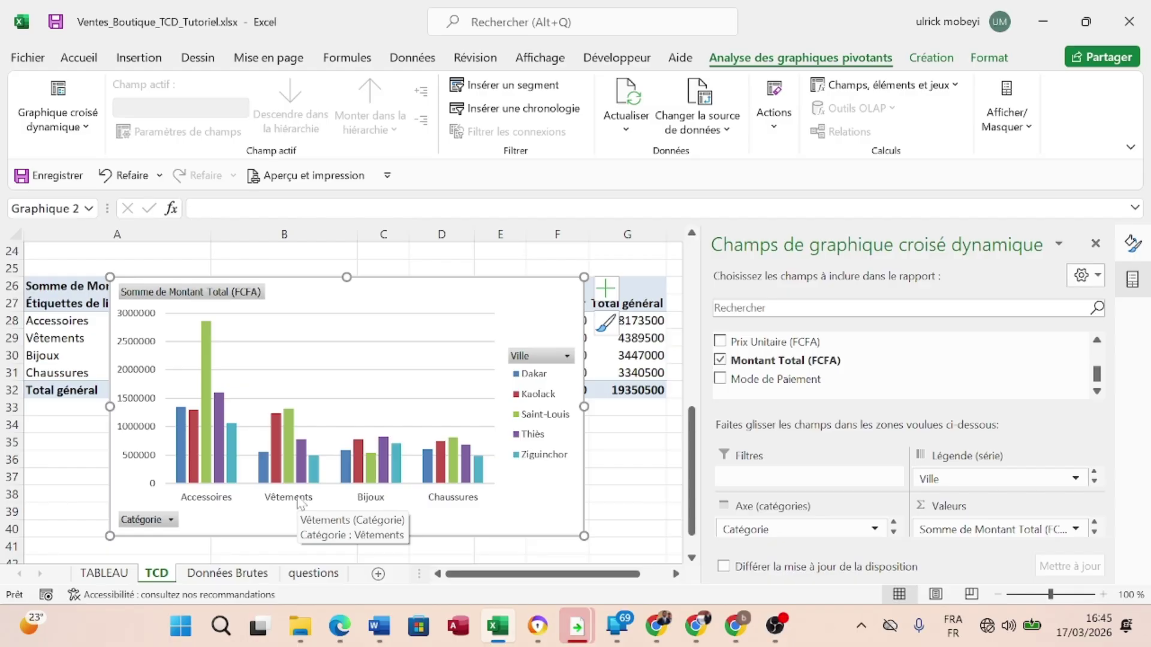
mouse_move(291, 420)
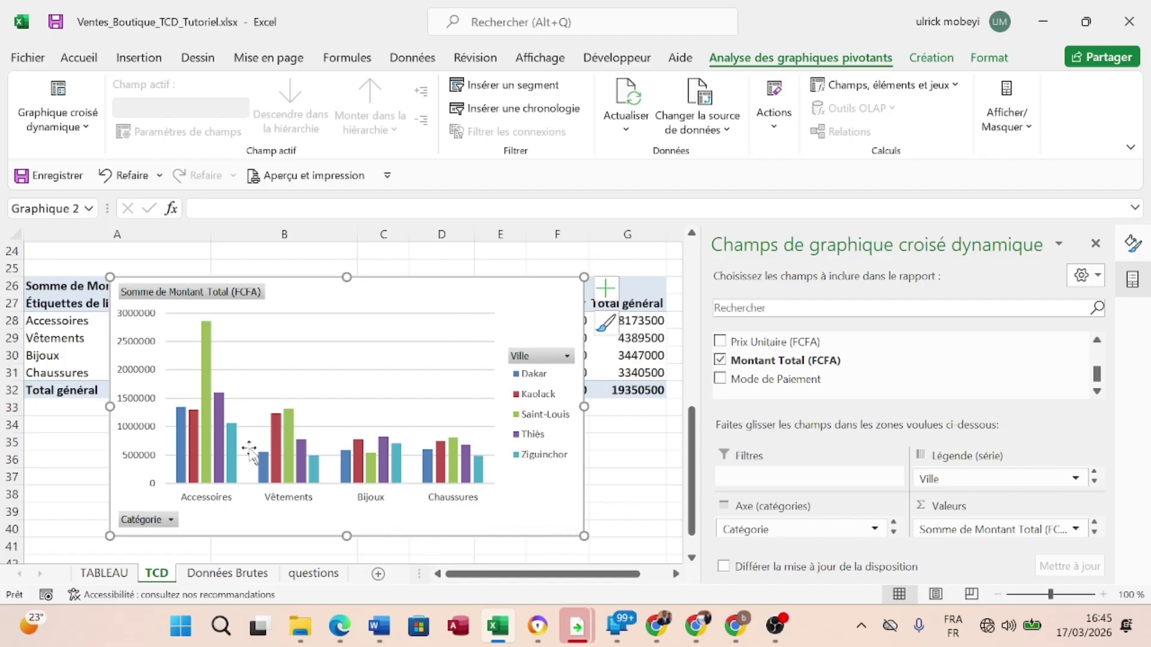
Paste a copy of the category-by-city pivot chart into the TABLEAU sheet at cell C26 and close the side panes.
click(111, 574)
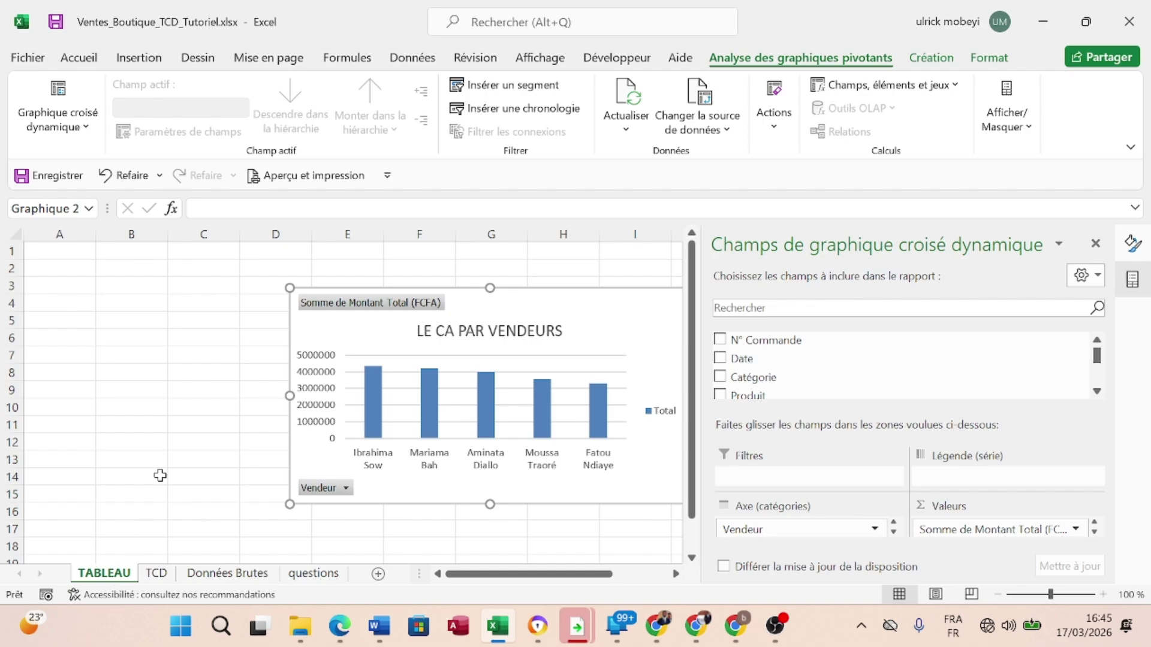
click(151, 395)
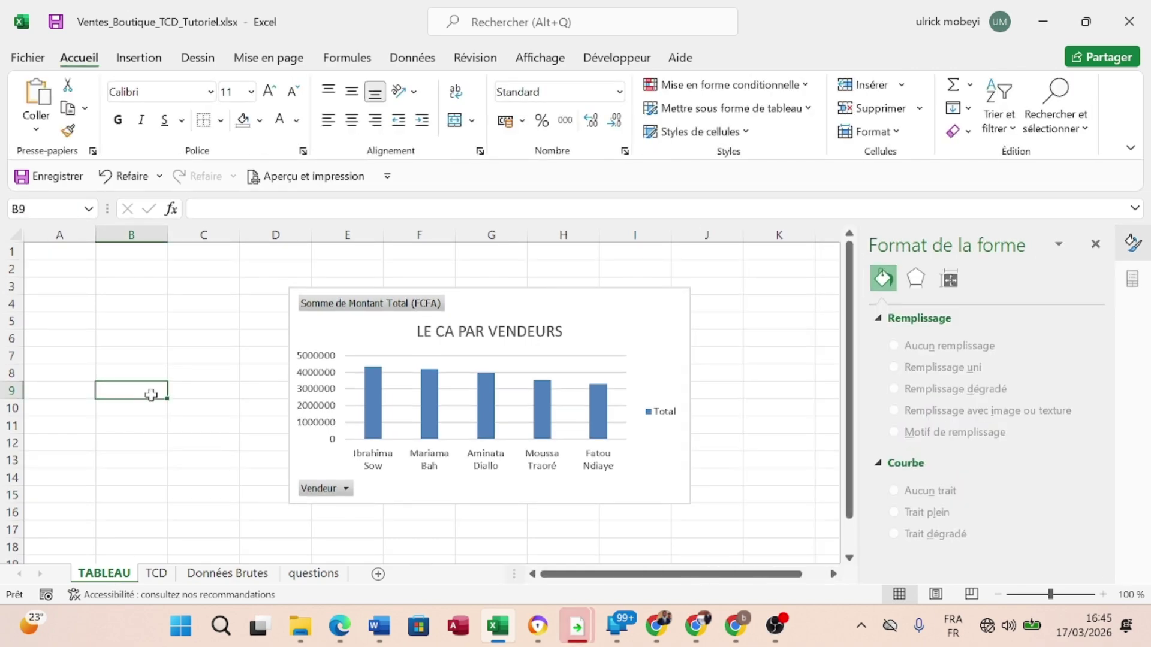
scroll(151, 394, down, 6)
click(227, 370)
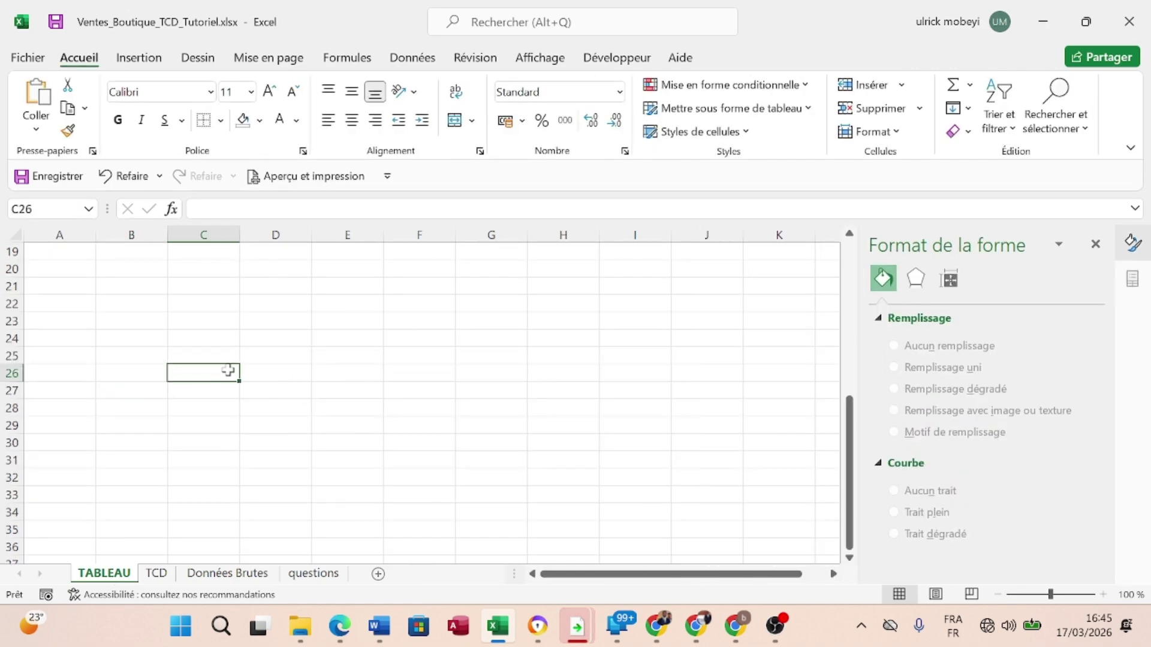
key(ctrl+v)
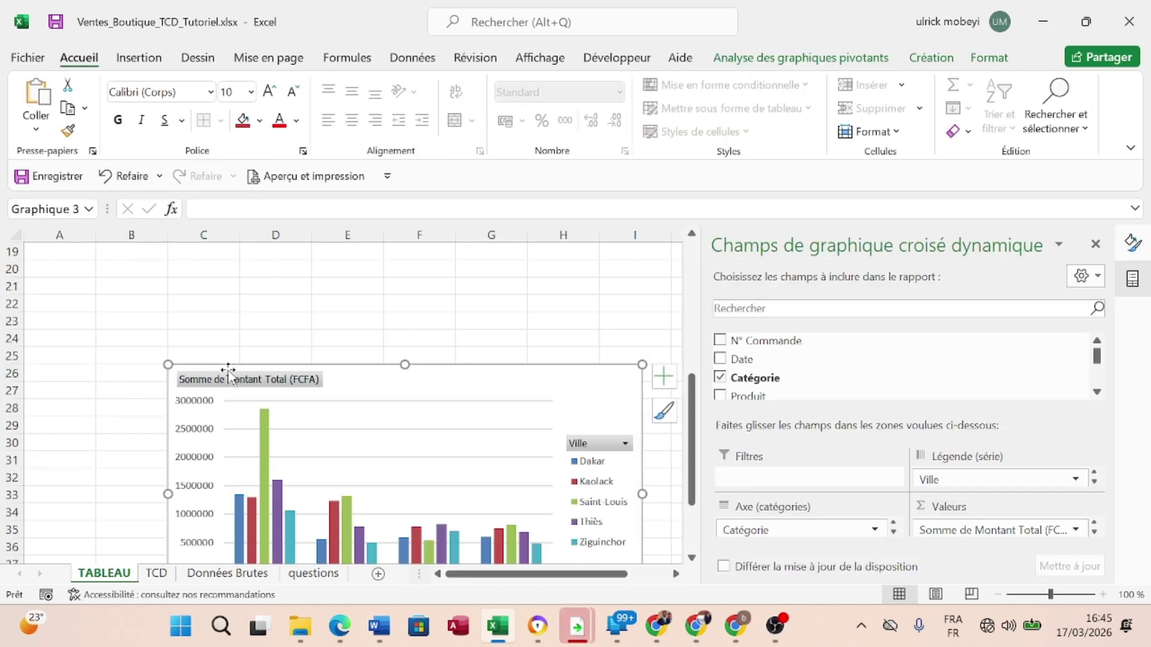
click(1096, 246)
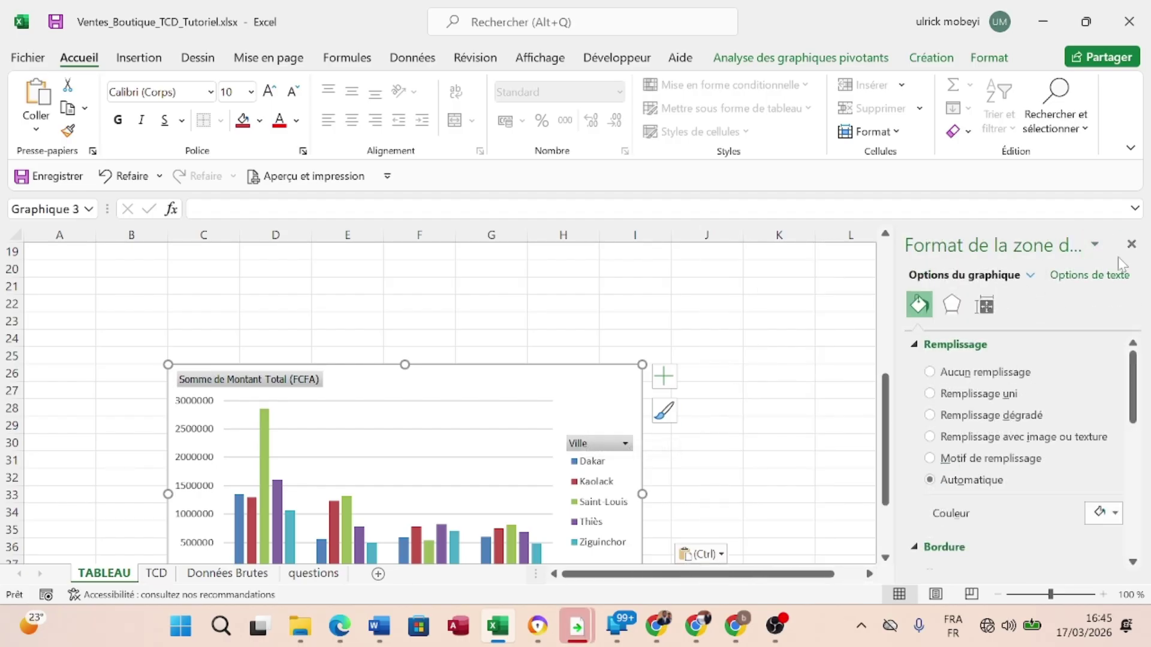
click(1131, 244)
Arrange the TABLEAU charts side by side, with LE CA PAR VENDEURS from A4 and the category-by-city chart from G3.
scroll(466, 386, up, 1)
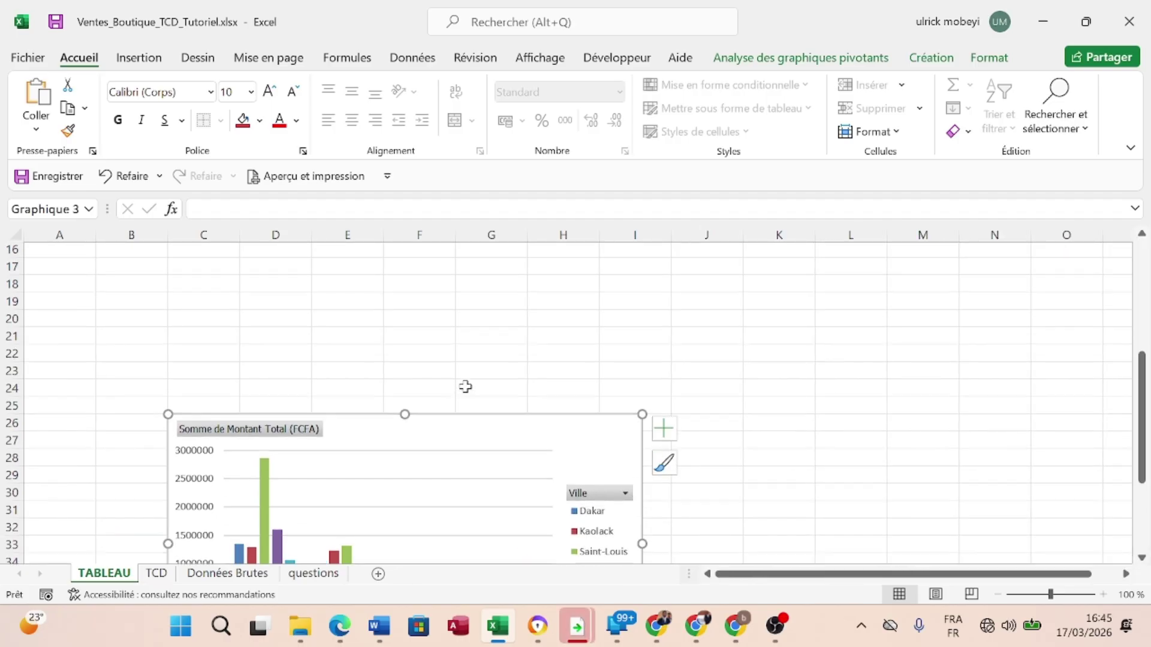
drag(423, 449, 699, 278)
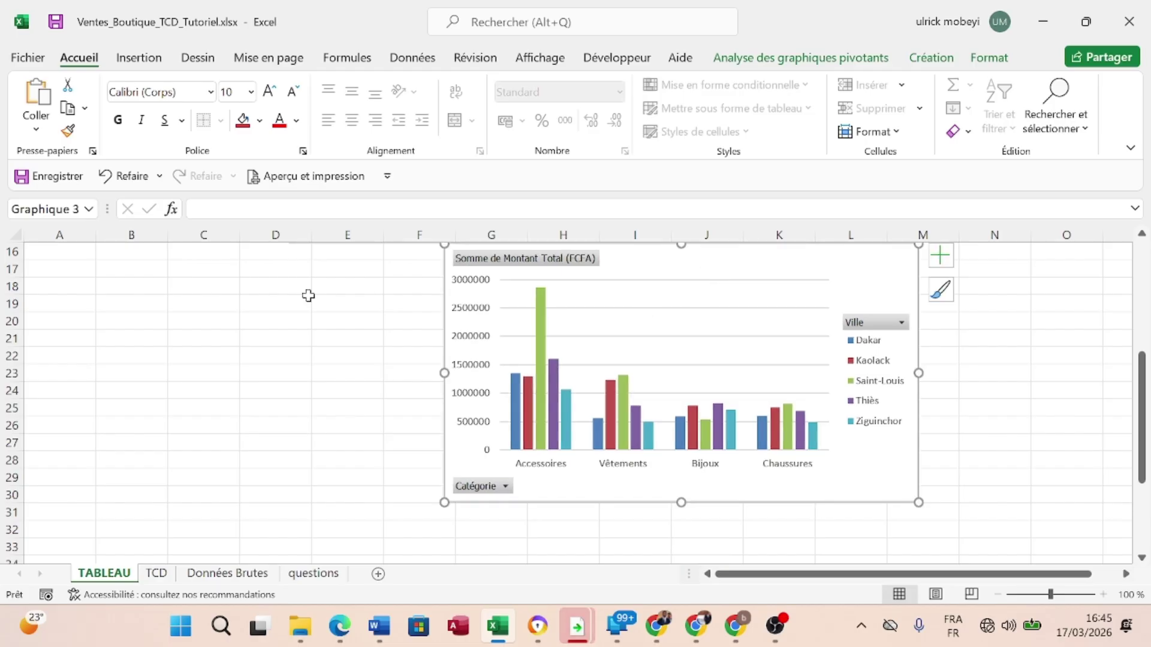
scroll(308, 296, up, 5)
click(605, 306)
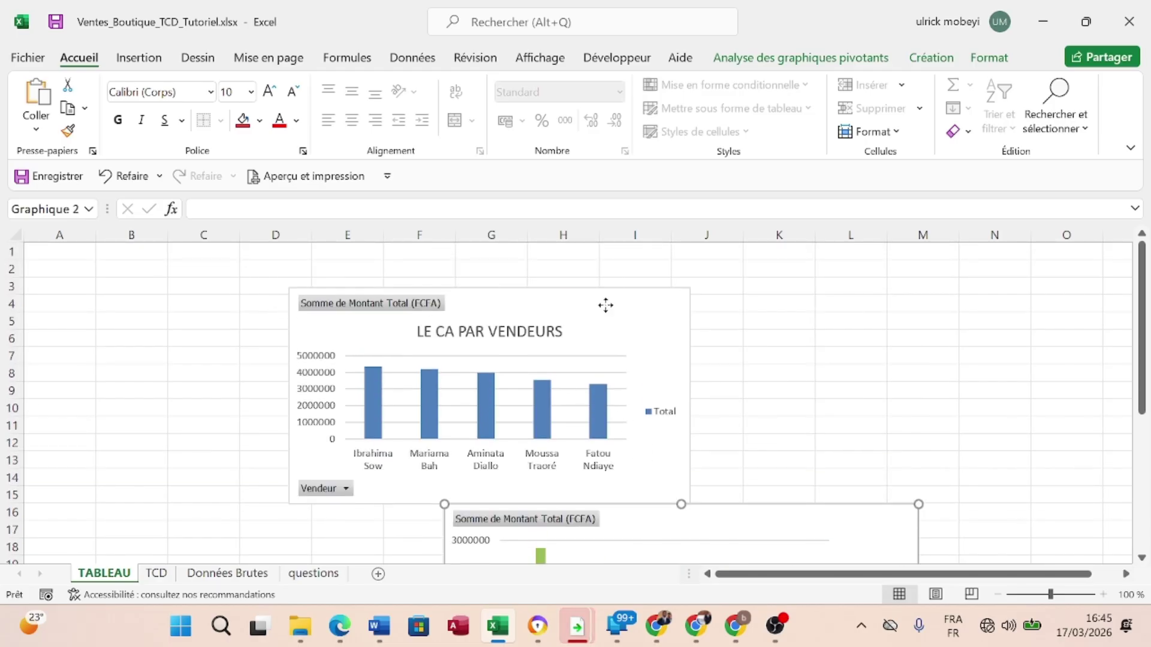
drag(606, 306, 351, 321)
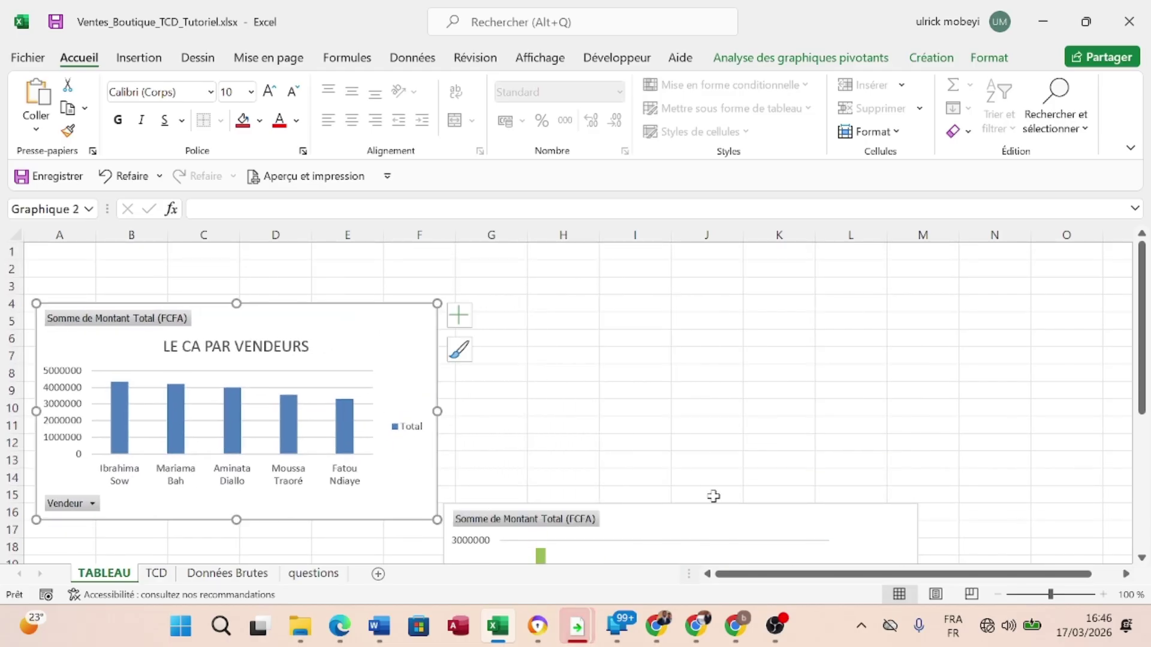
drag(764, 511, 832, 294)
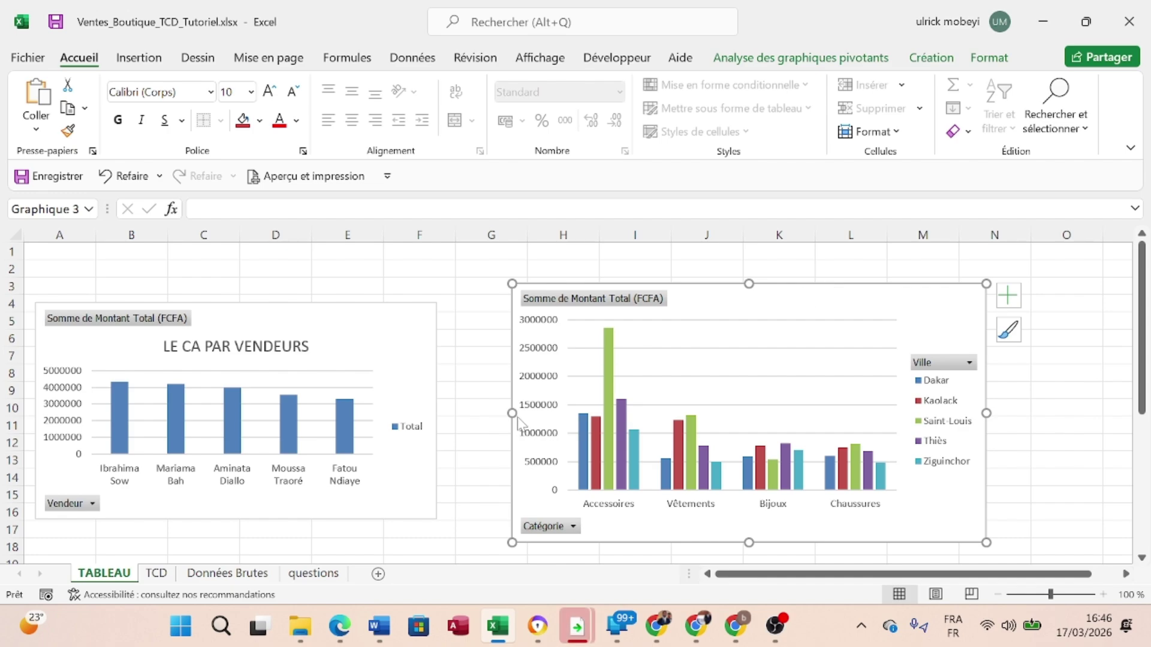
Read the month-by-month sales question in the questions sheet and insert a pivot table from TableVentes on the existing TCD sheet at B51.
click(309, 576)
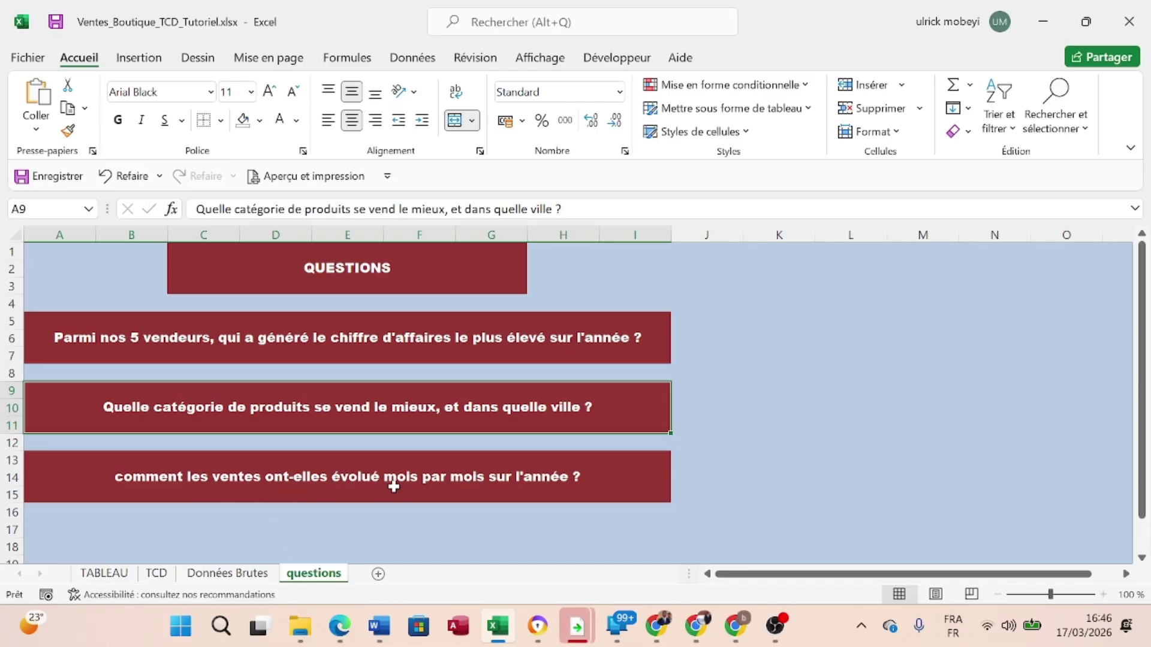
click(419, 489)
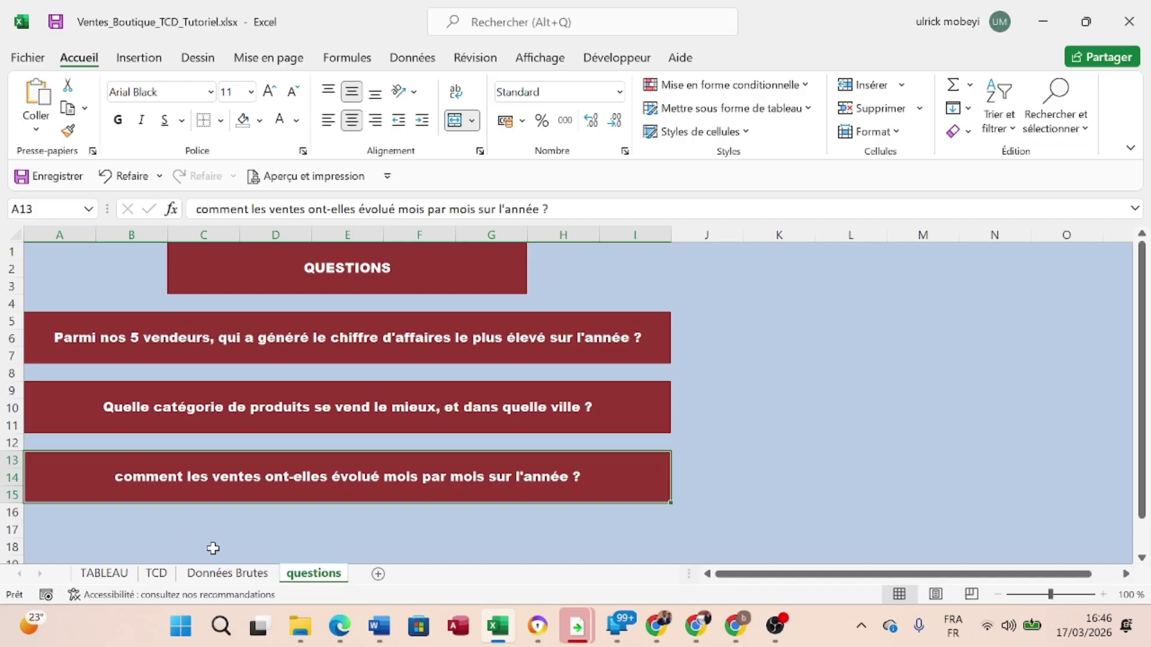
click(241, 575)
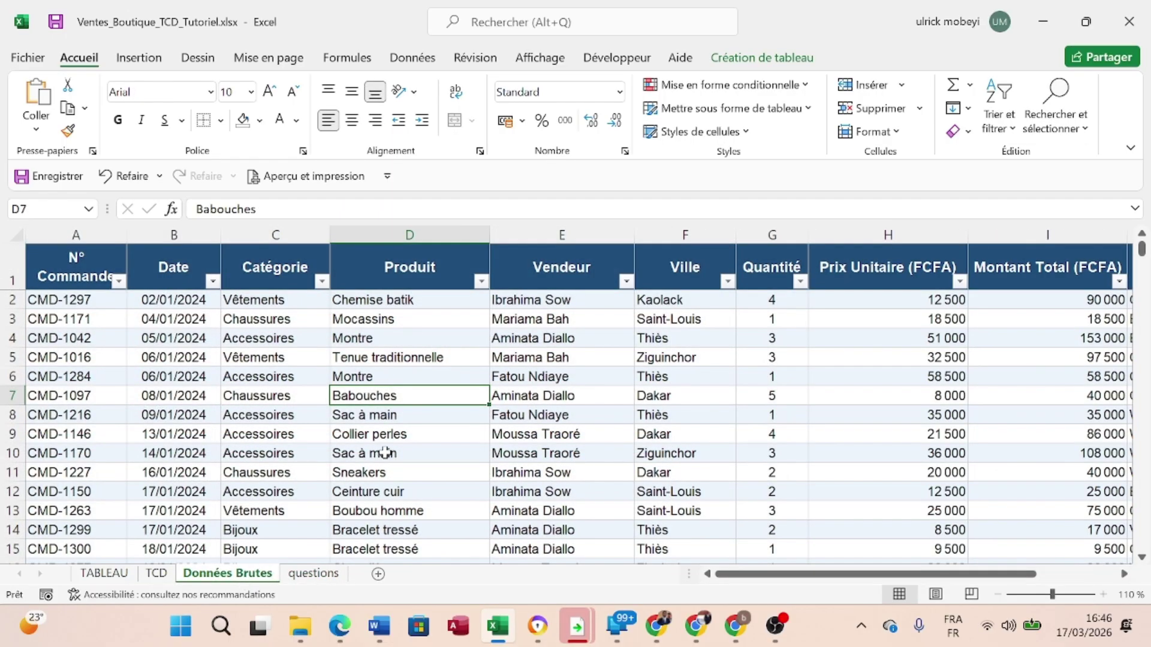
click(425, 434)
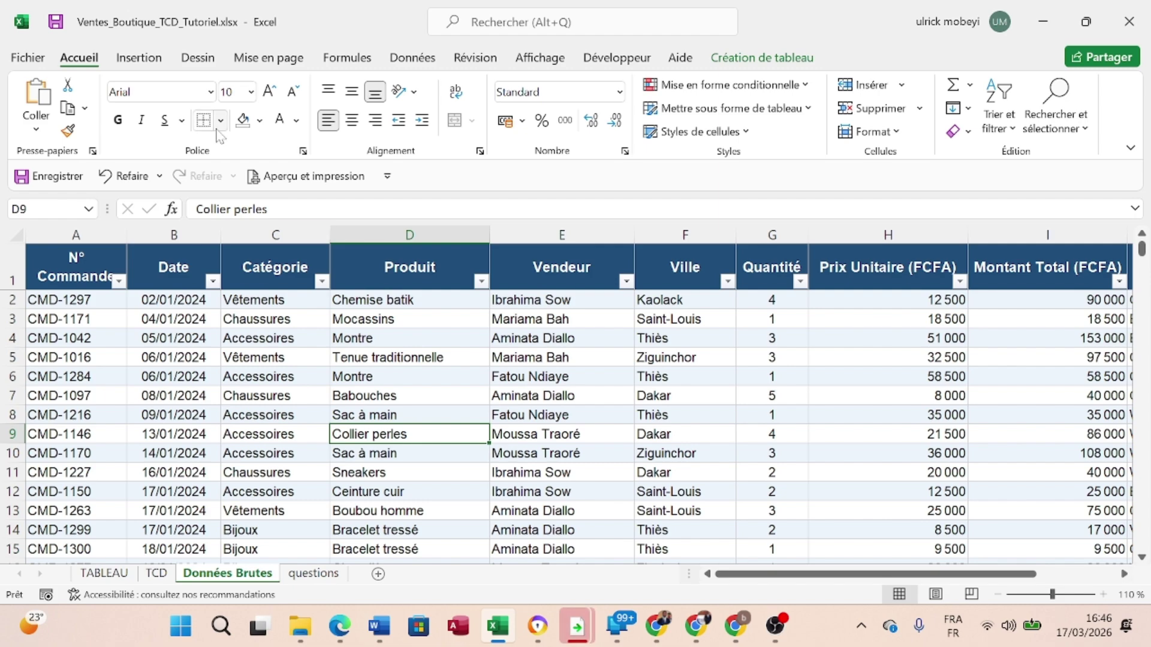
click(154, 63)
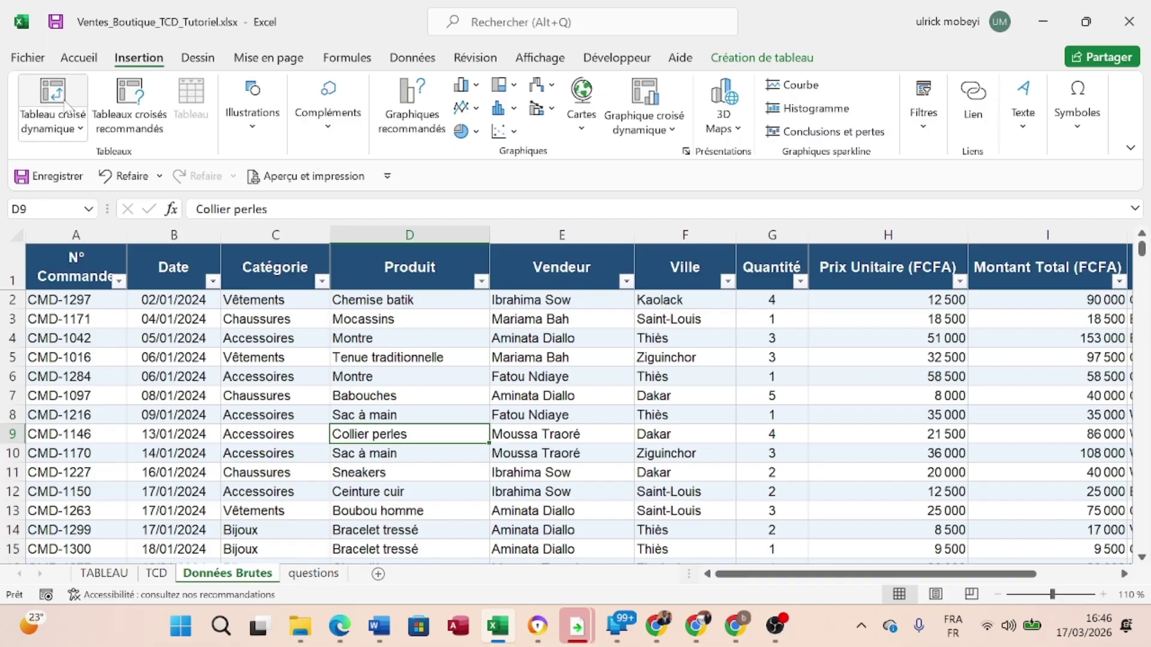
click(66, 114)
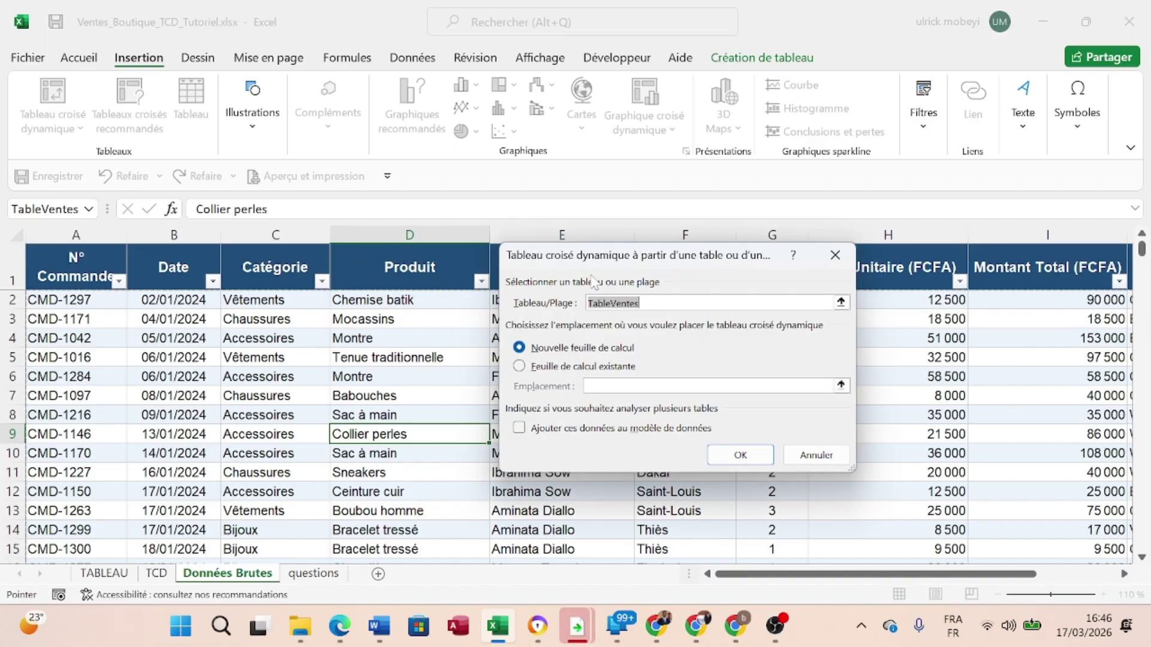
click(520, 366)
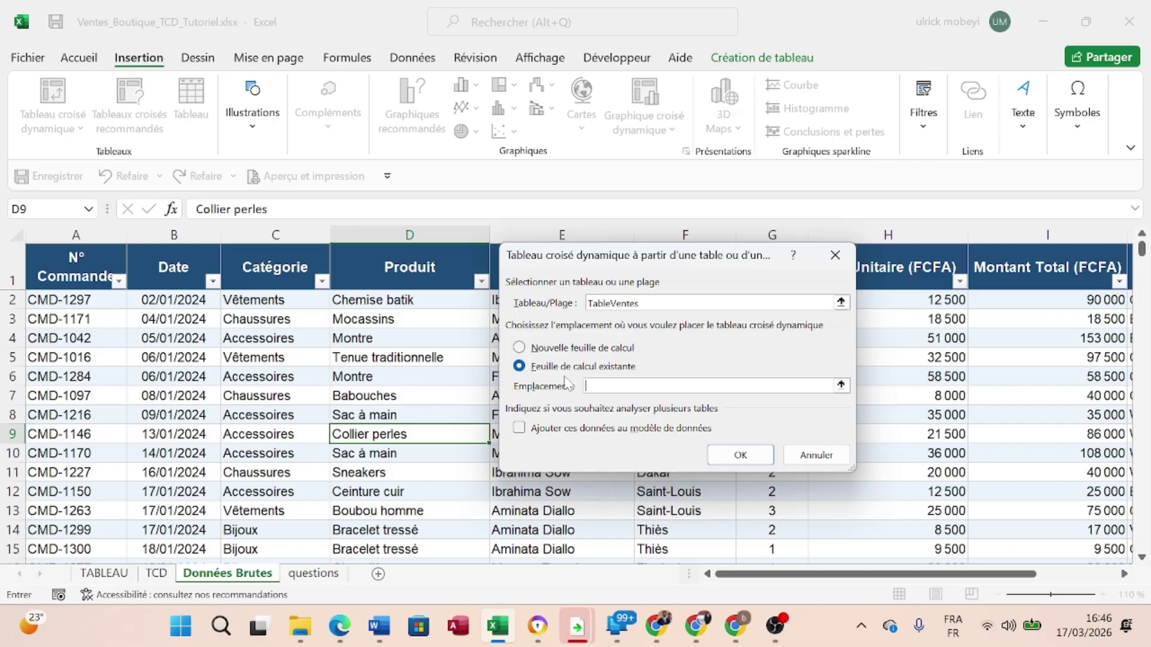
click(587, 385)
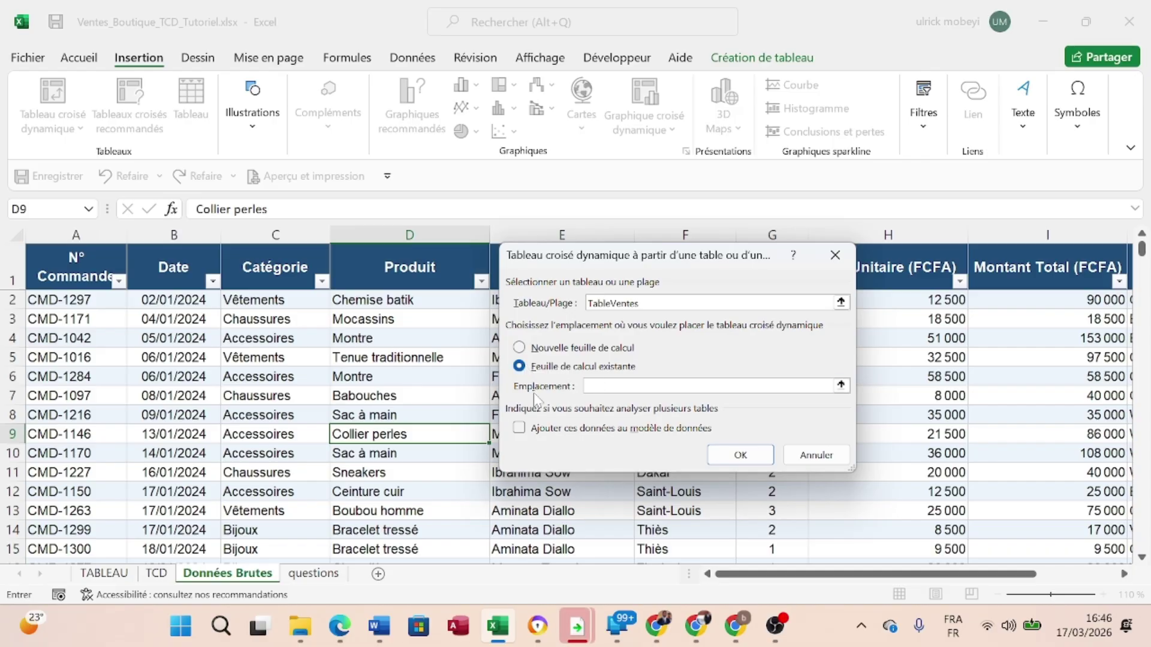
click(160, 574)
scroll(259, 495, down, 5)
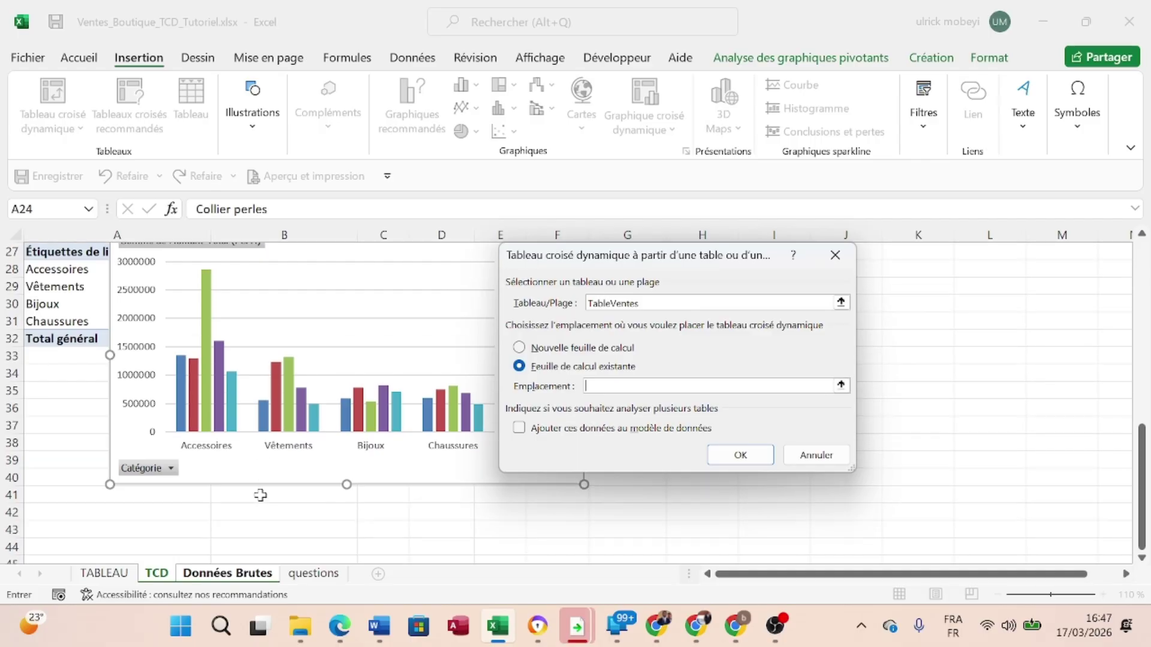
click(231, 437)
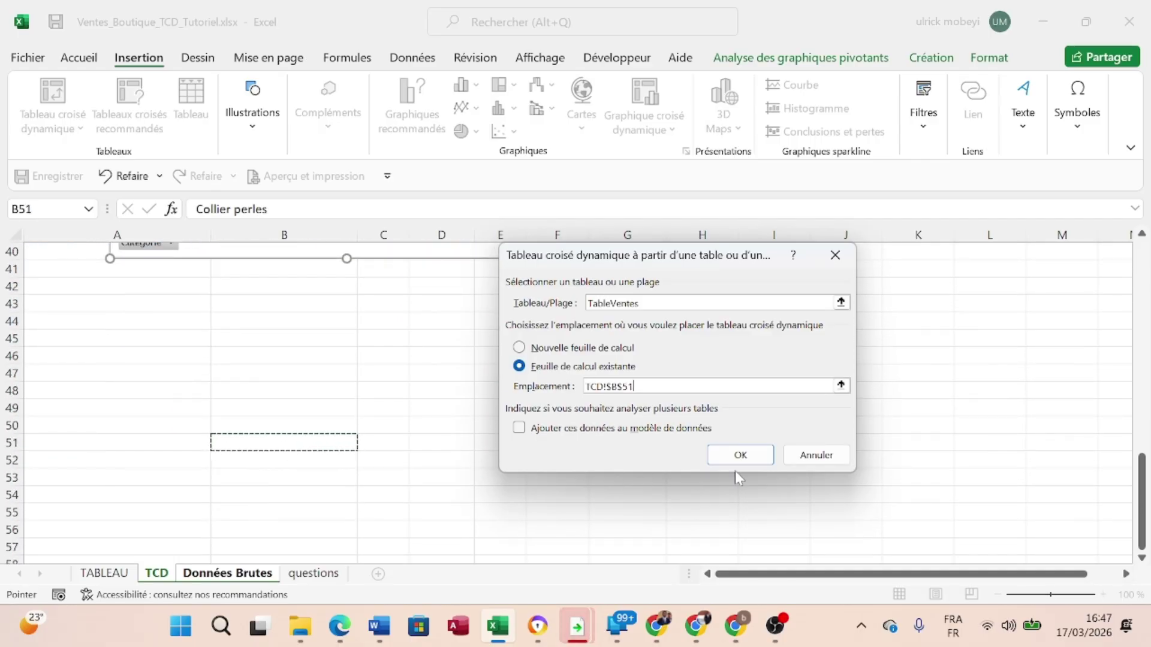
click(750, 457)
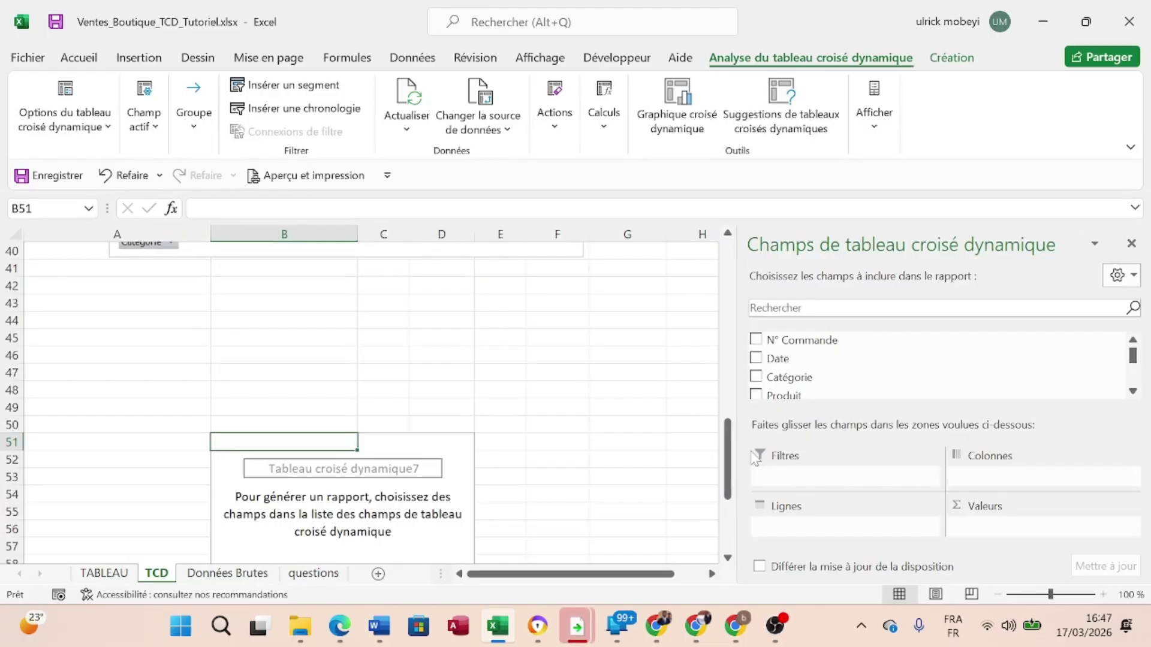
Recheck the monthly sales question, add Date to the new pivot table's columns and move its Mois field to the rows.
scroll(587, 455, down, 4)
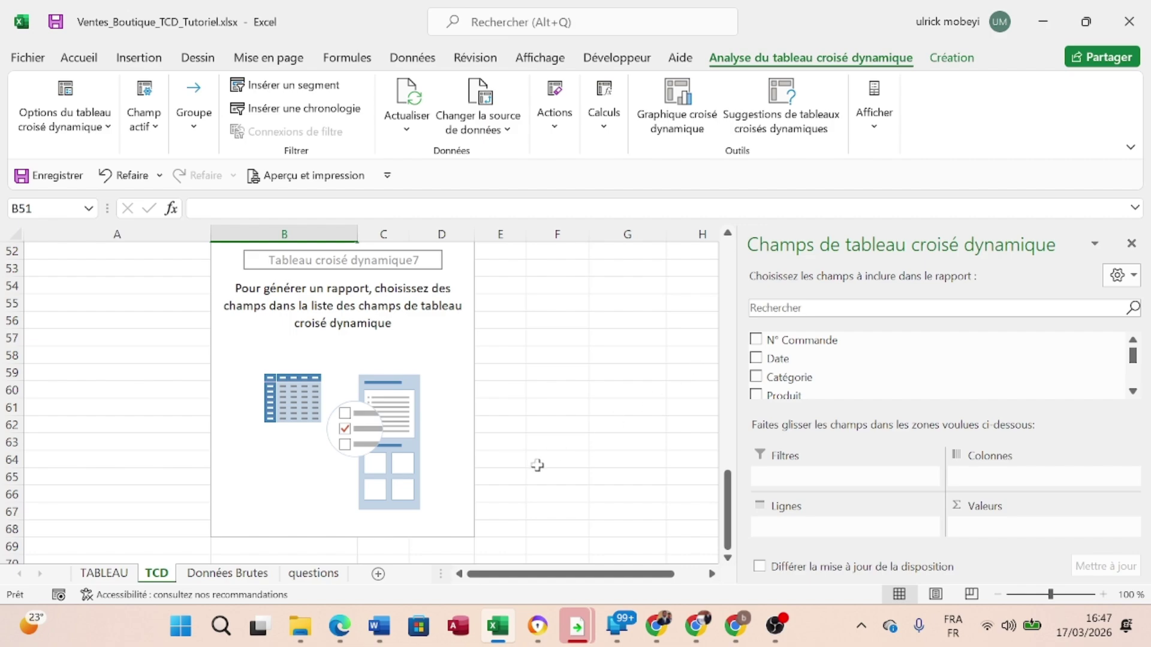
click(316, 574)
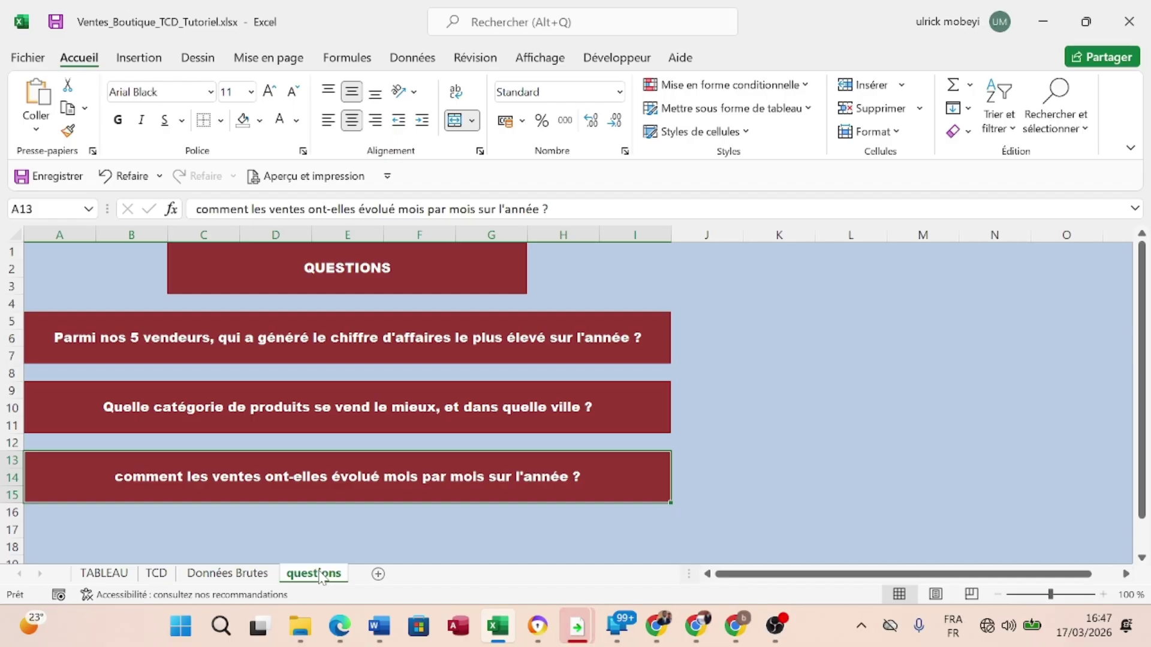
click(156, 574)
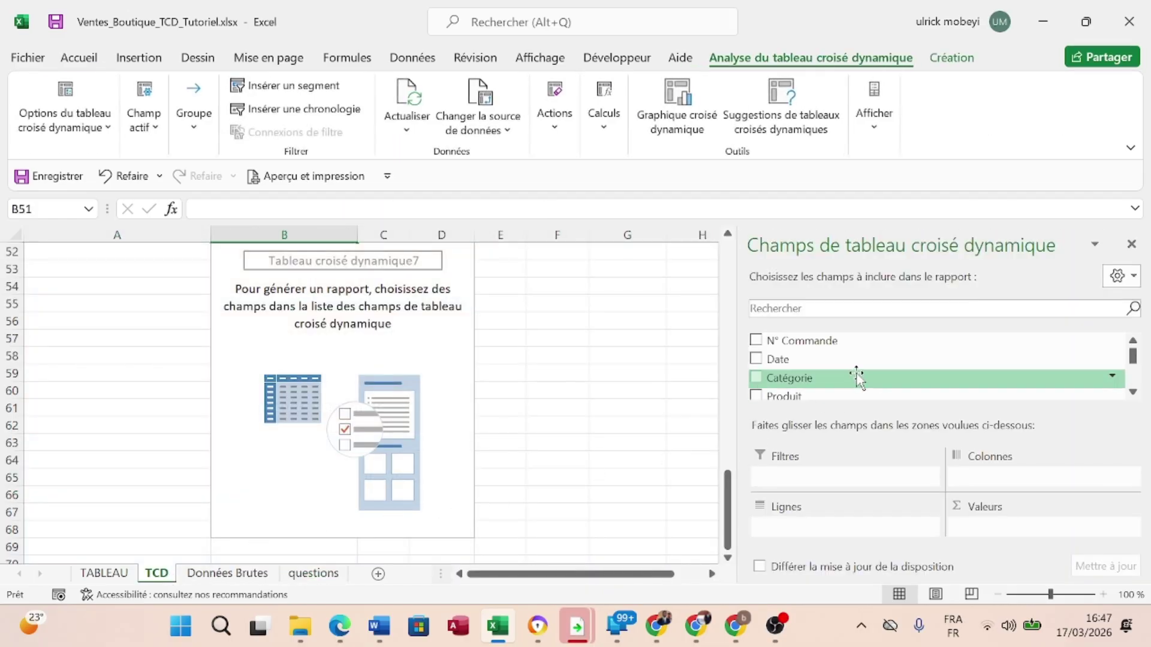
scroll(858, 378, down, 3)
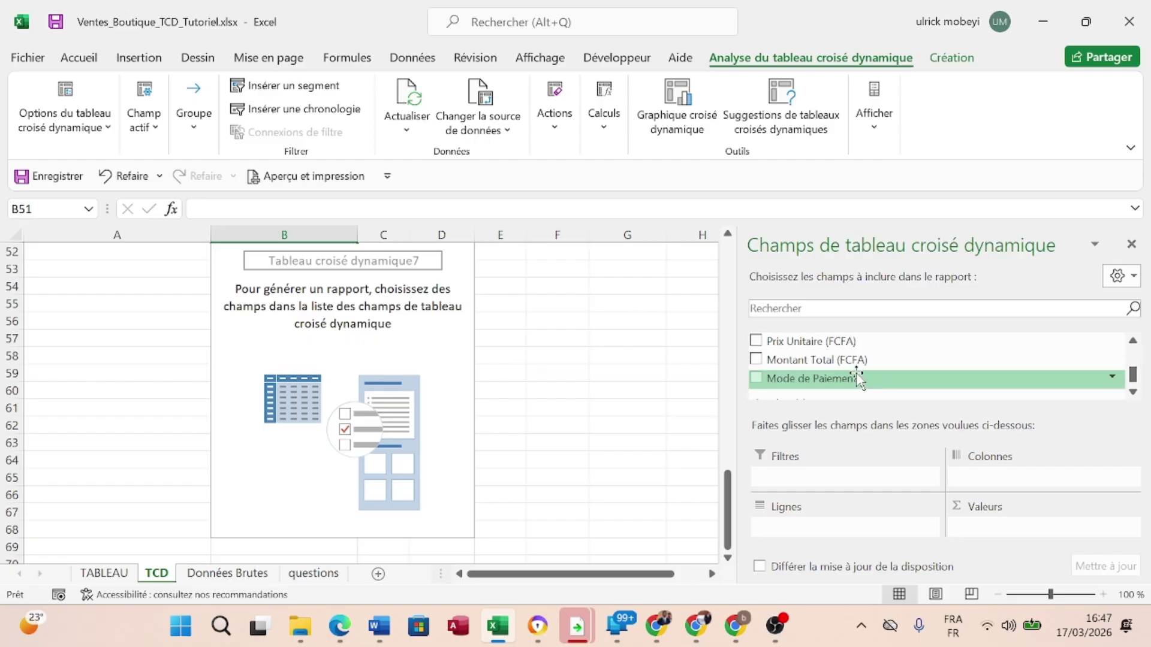
scroll(858, 378, up, 4)
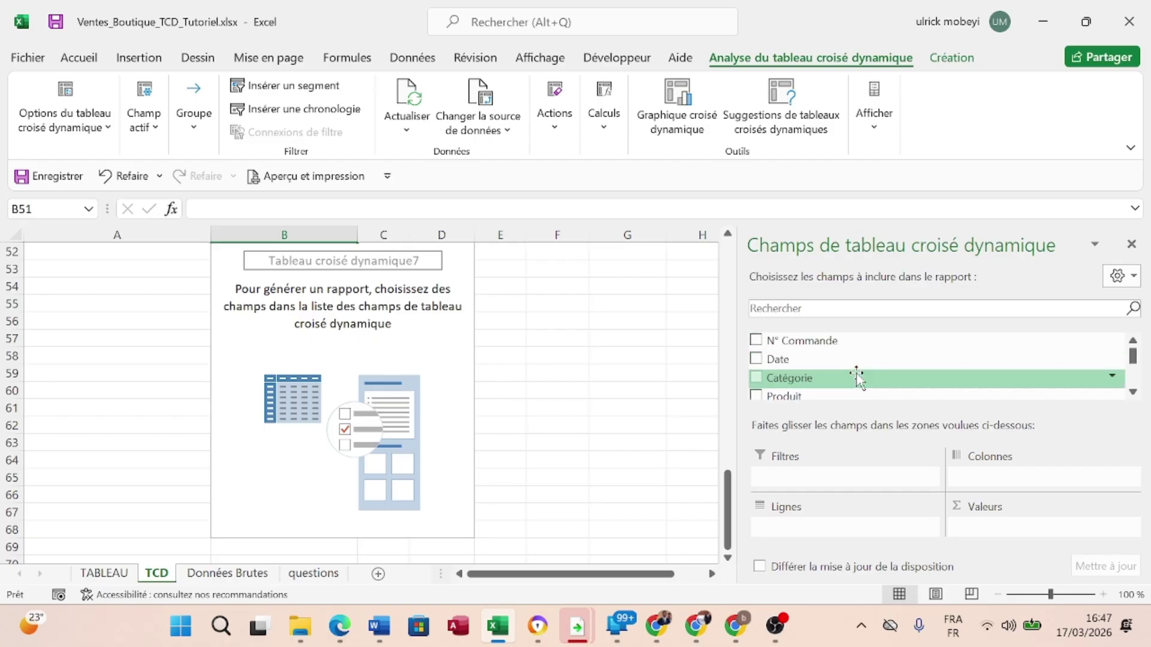
scroll(857, 377, down, 2)
scroll(857, 375, down, 1)
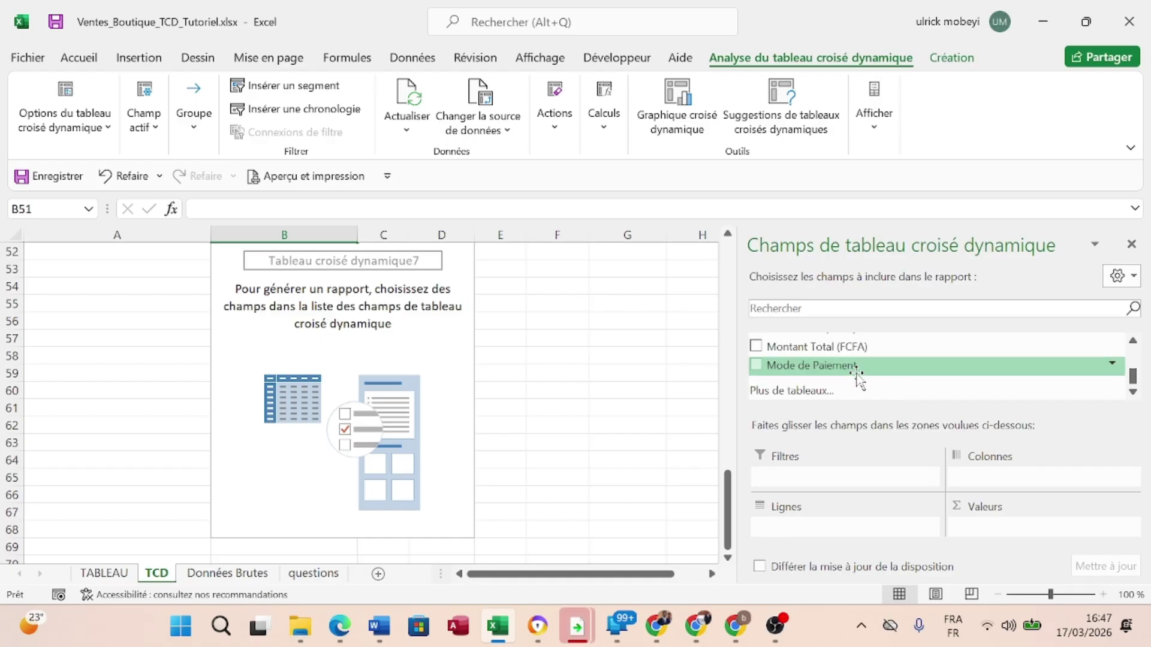
scroll(857, 375, up, 4)
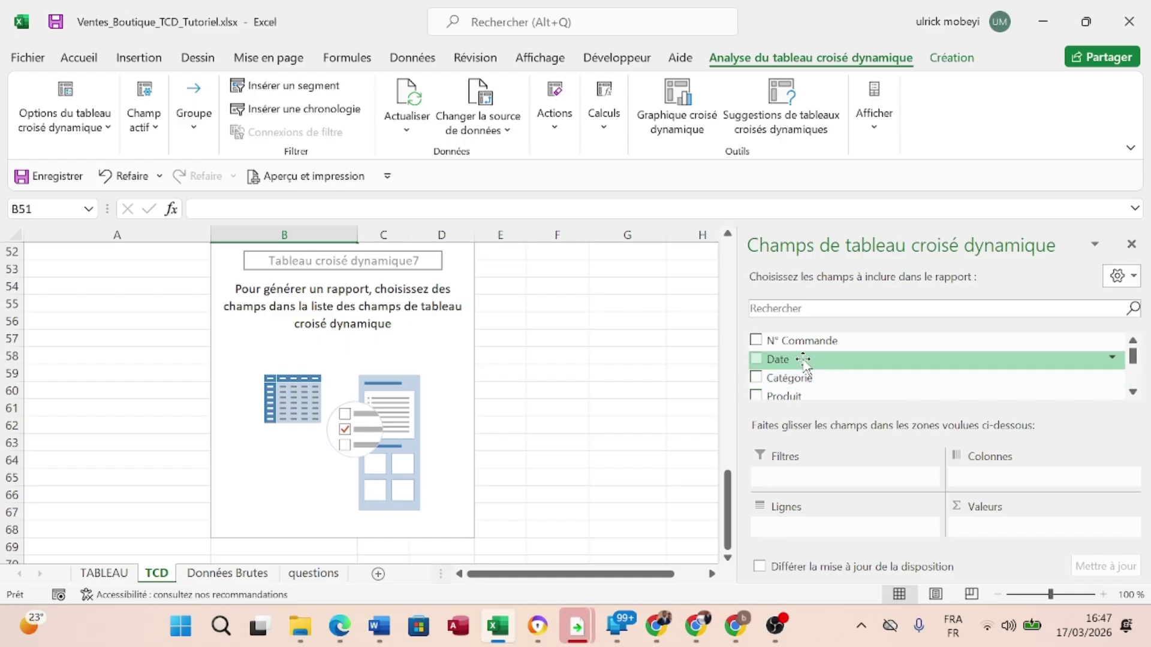
drag(803, 360, 997, 478)
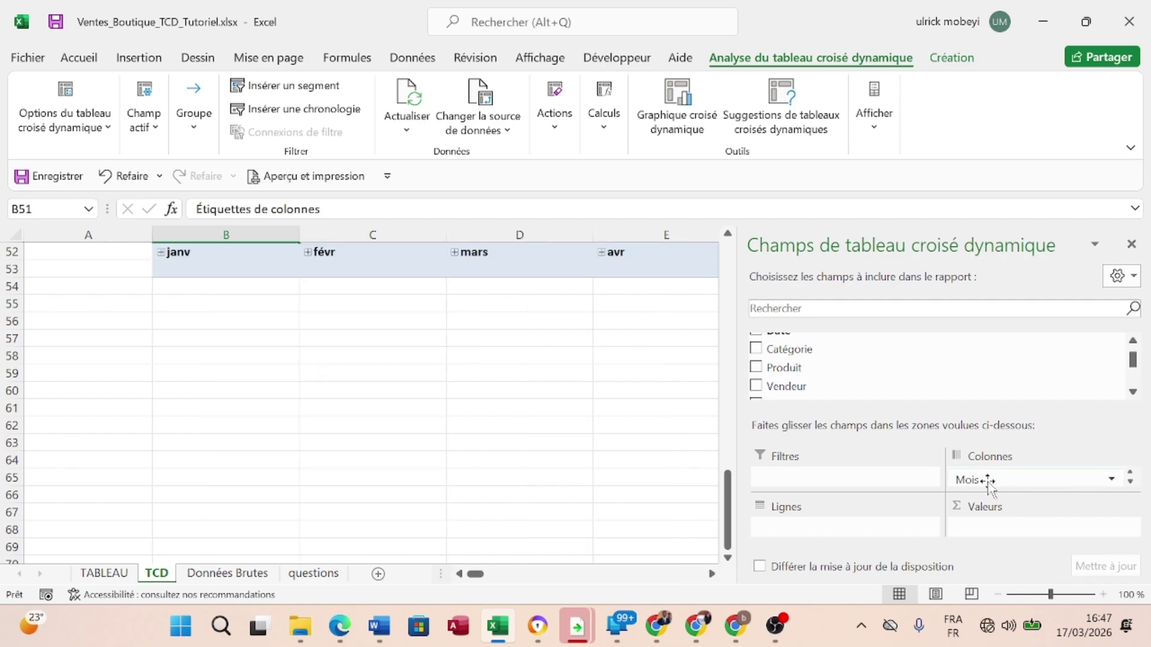
drag(989, 482, 825, 526)
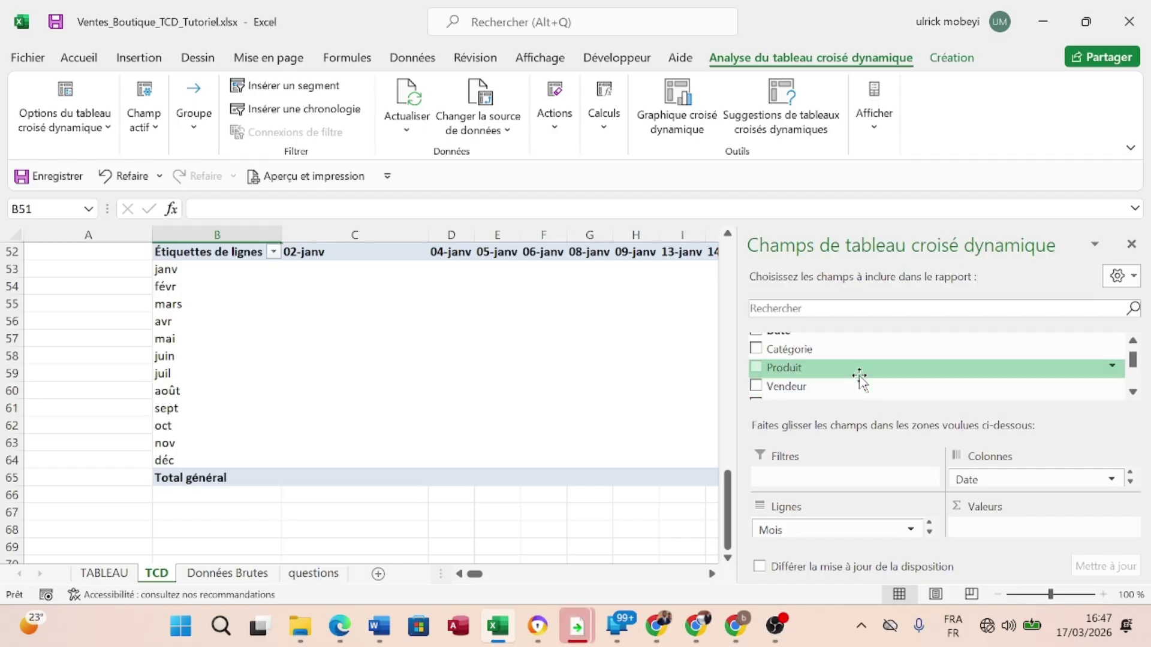
Add Montant Total (FCFA) to the monthly pivot table's values and remove Date from its columns.
scroll(860, 376, down, 2)
scroll(860, 378, down, 1)
scroll(822, 367, up, 1)
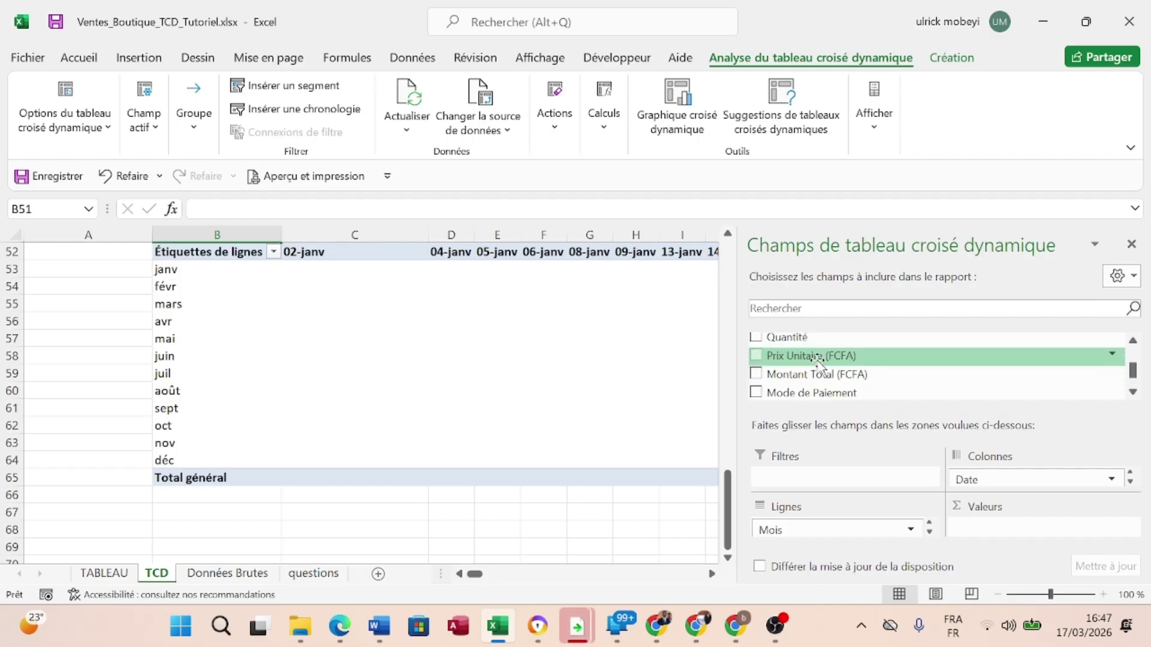
drag(810, 368, 1019, 533)
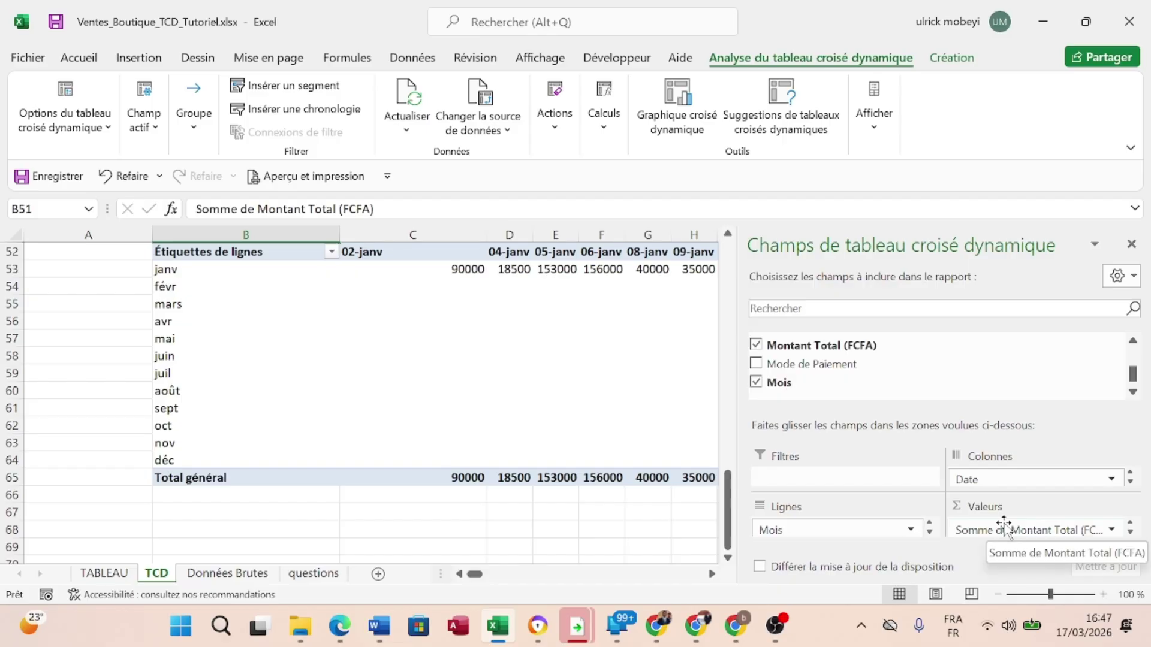
click(1069, 487)
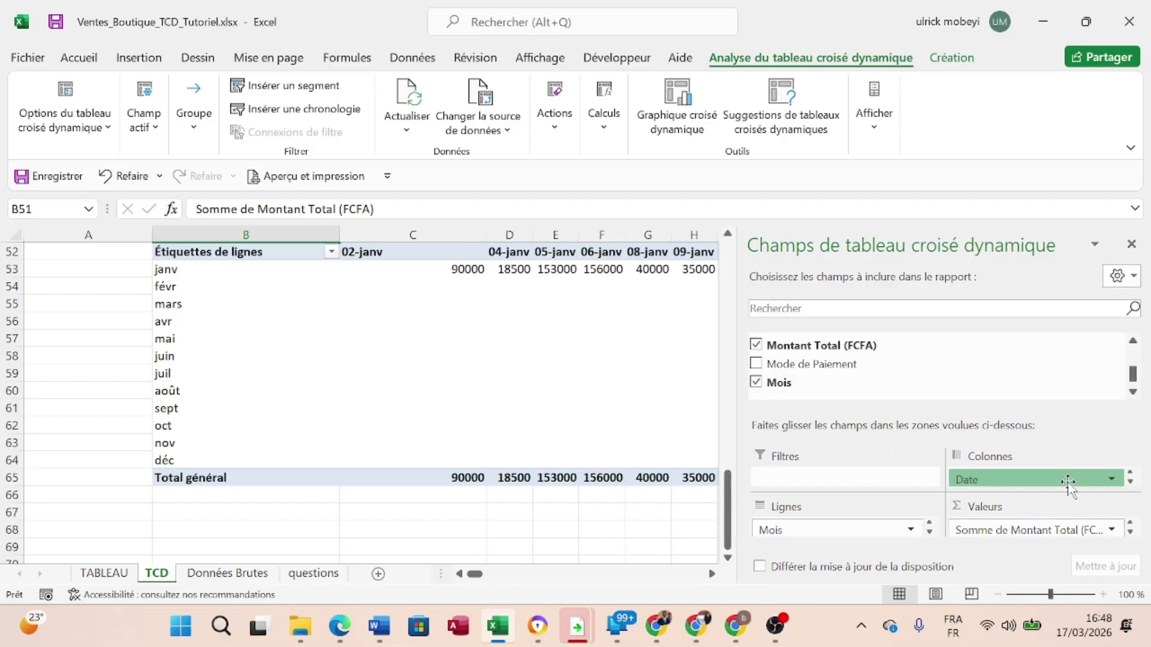
key(Up)
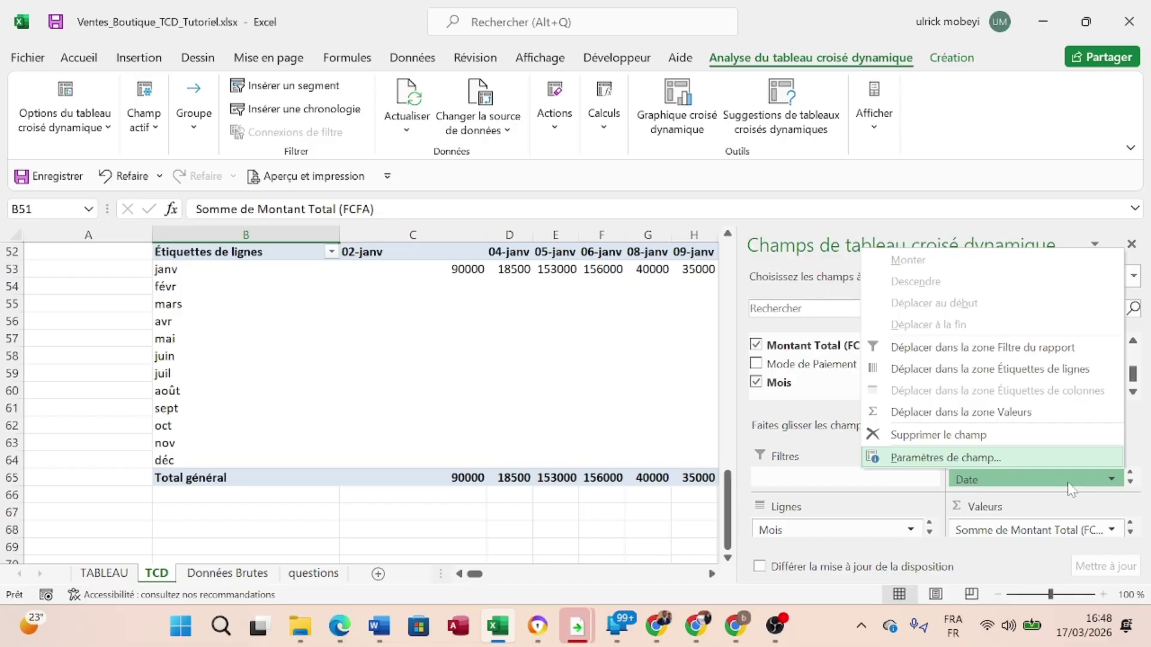
click(962, 434)
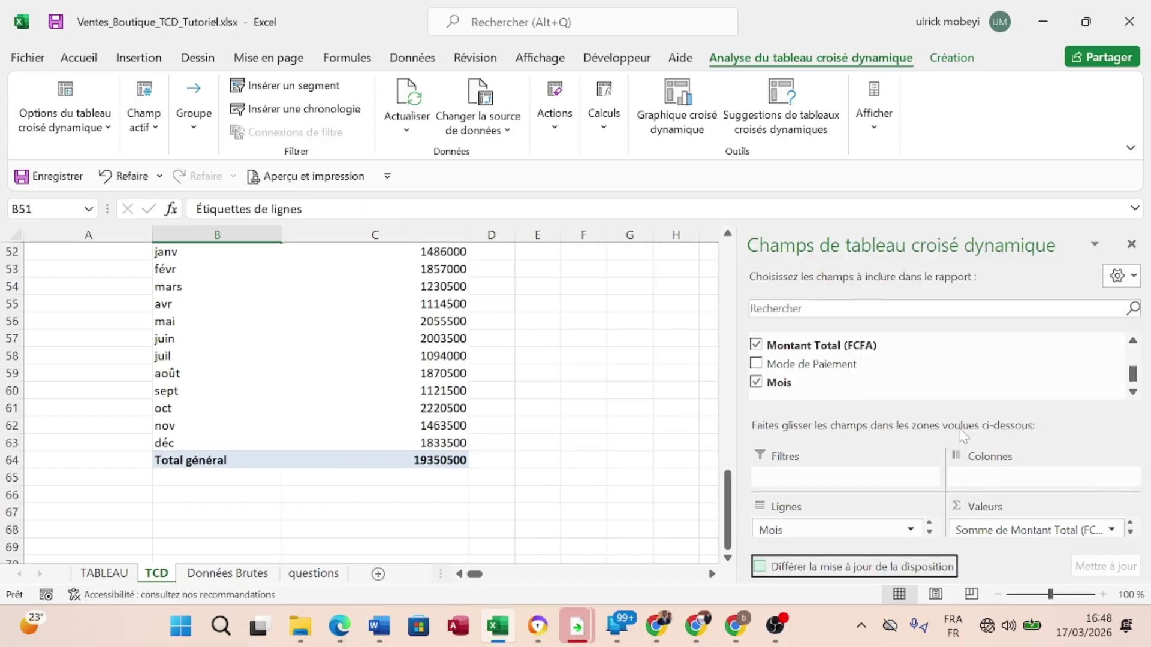
scroll(542, 347, up, 1)
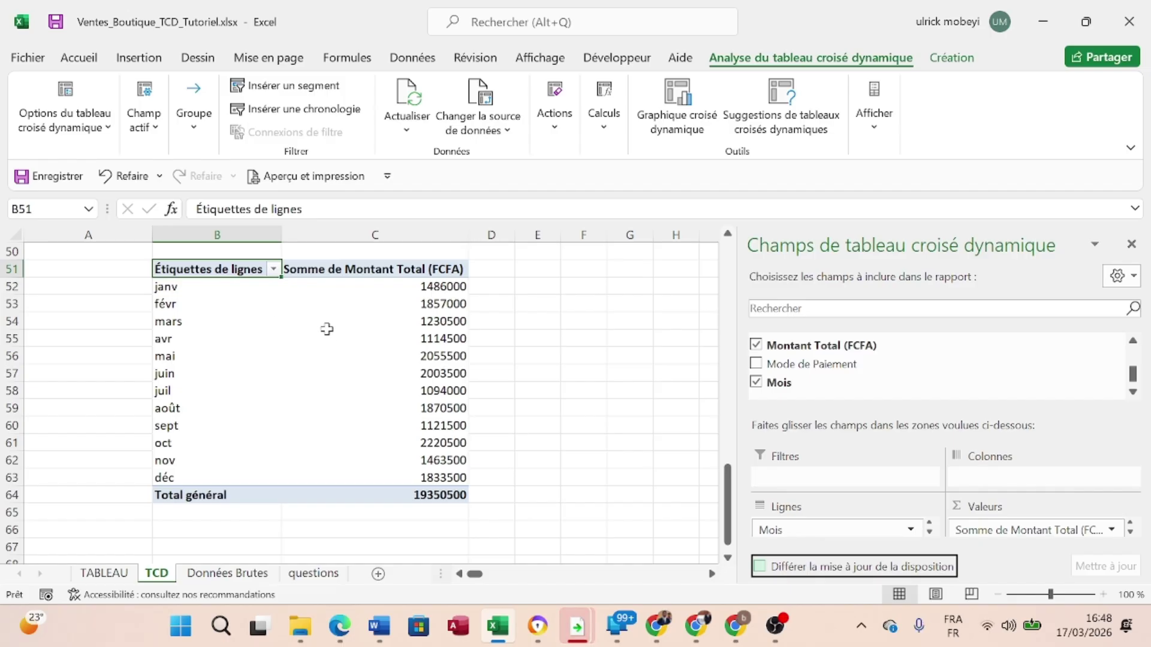
Extract the records behind the September total at C60 into a new sheet, and return to the TCD sheet.
click(11, 287)
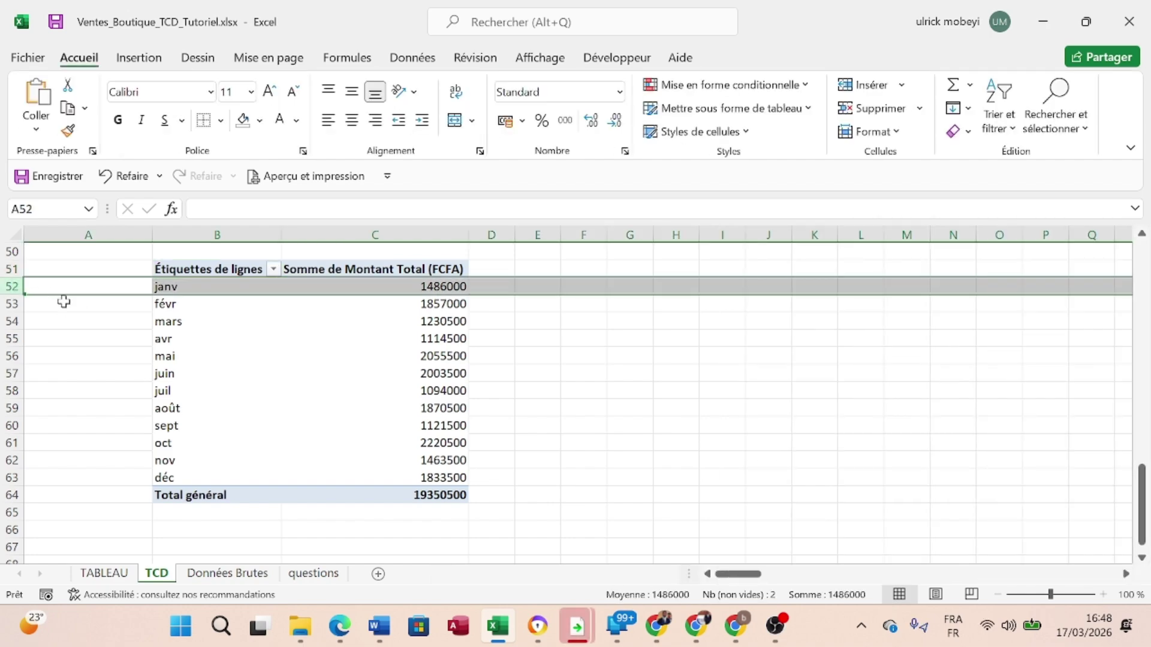
click(9, 304)
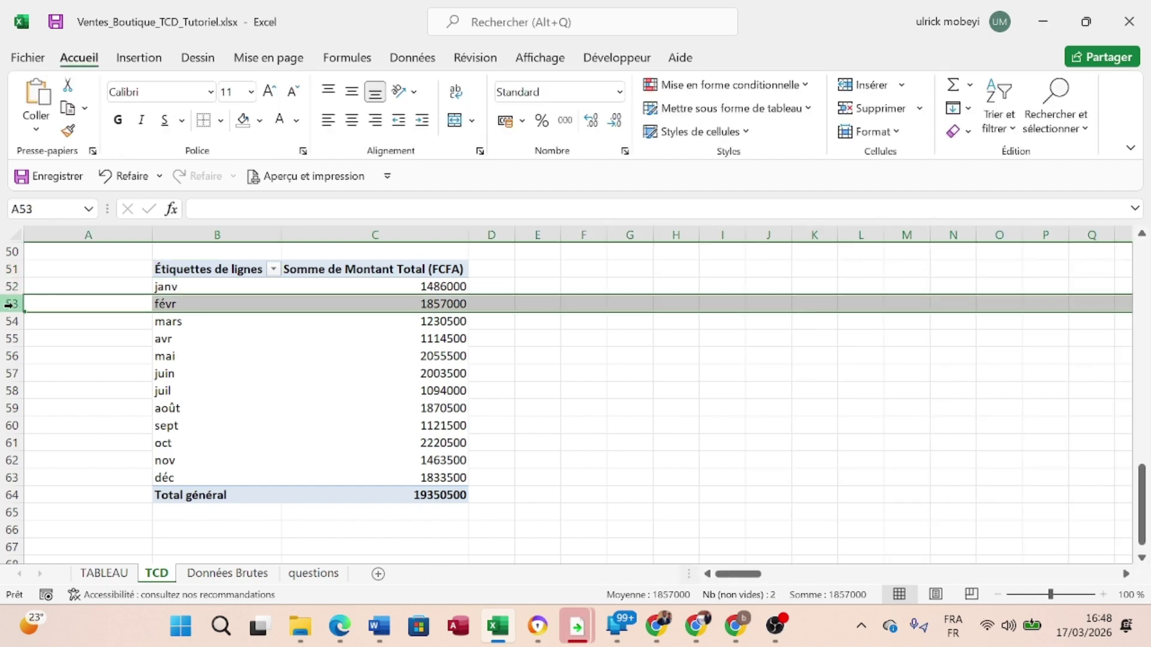
double_click(286, 433)
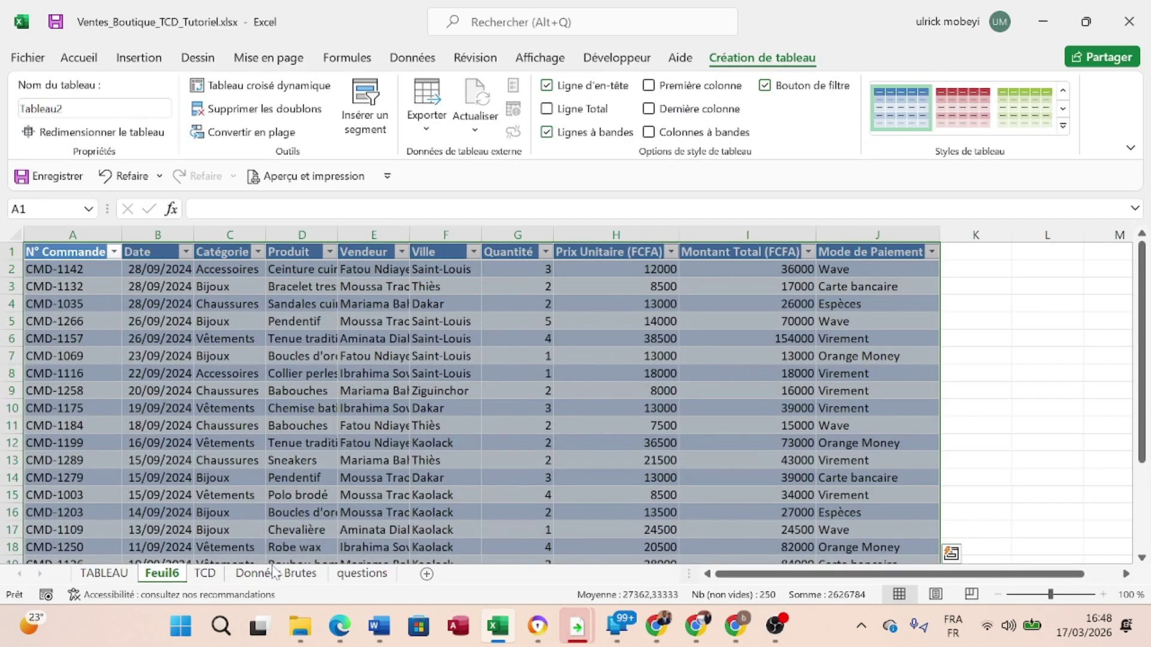
click(205, 574)
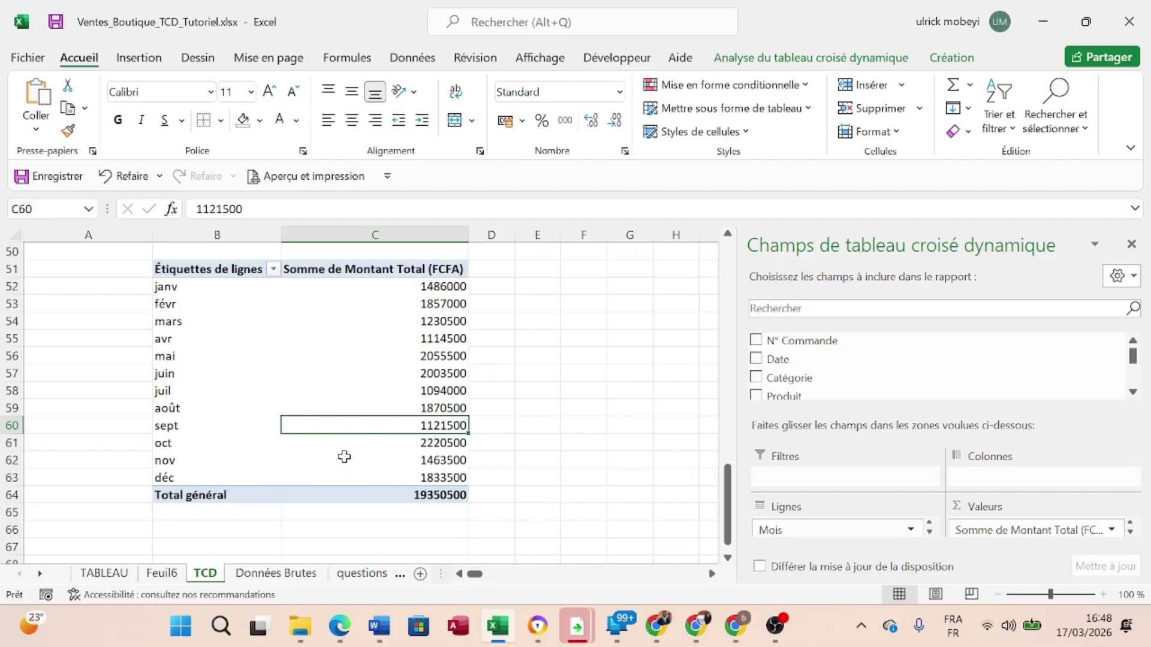
Insert a Courbe pivot chart from the monthly sales pivot table.
click(306, 368)
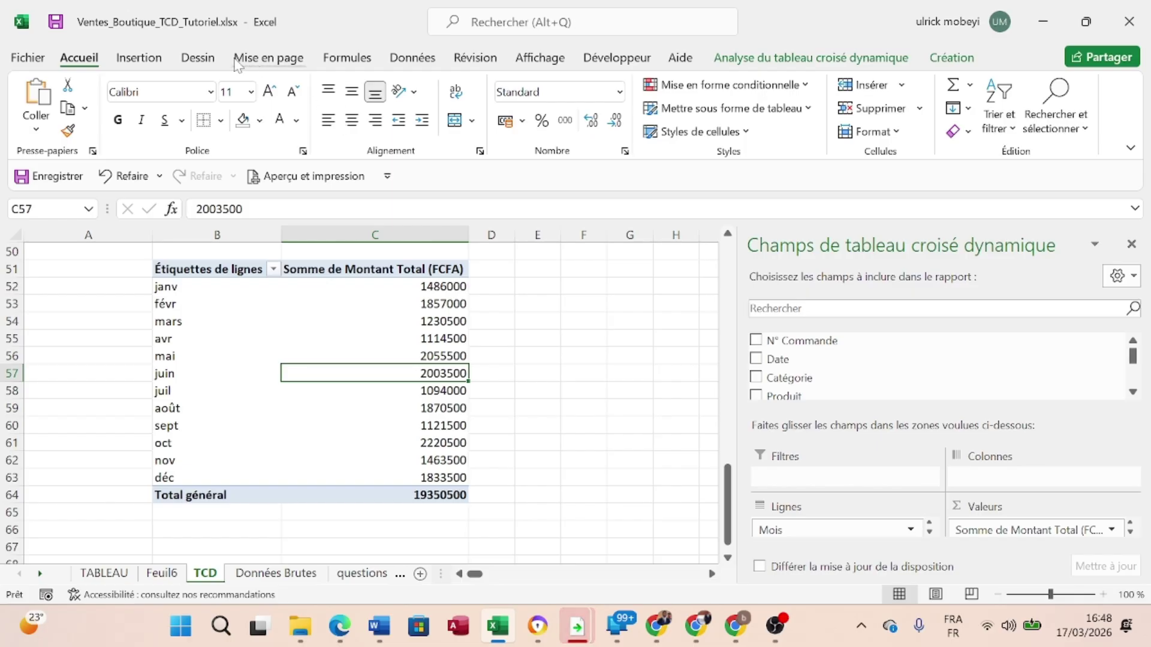
click(152, 64)
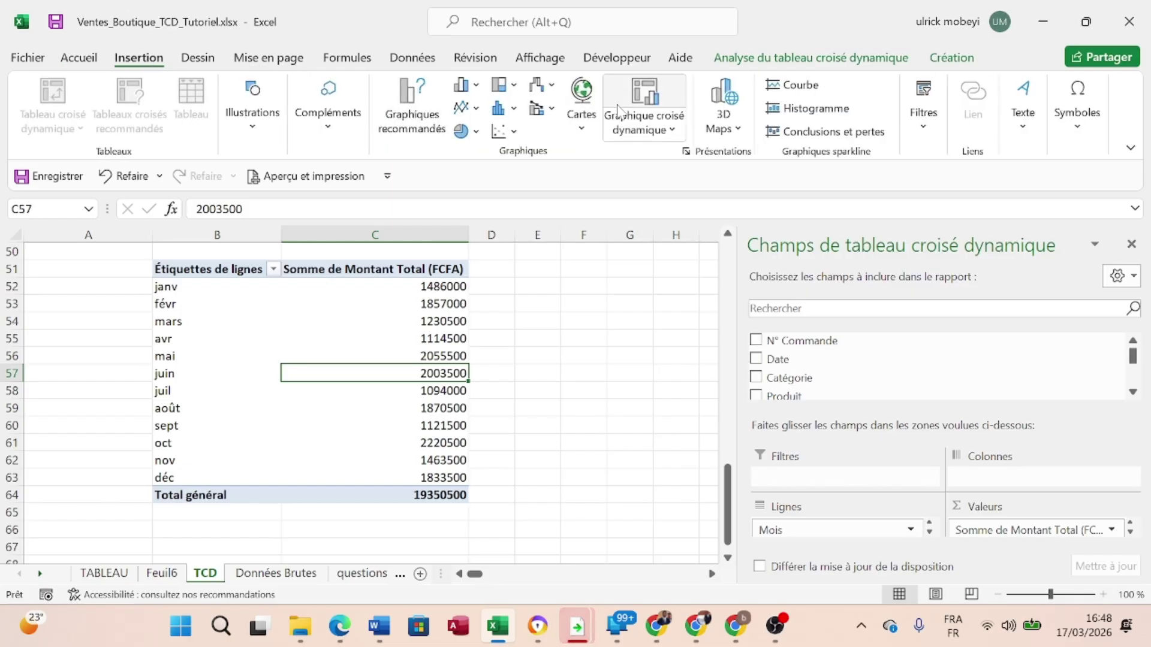
click(655, 136)
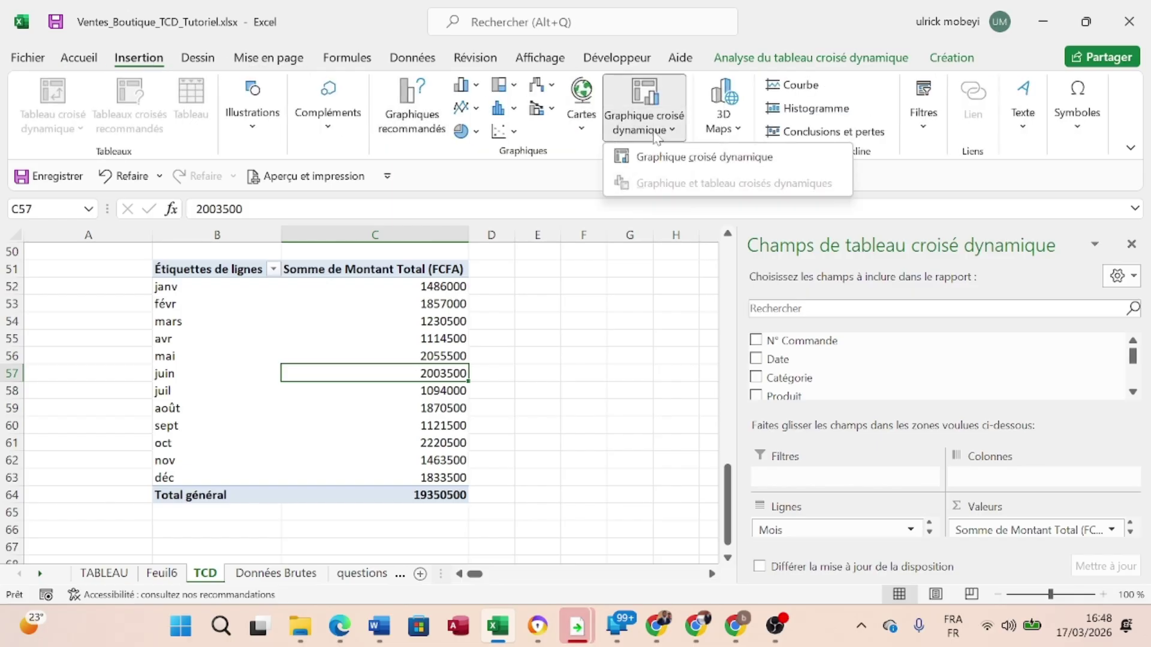
click(681, 162)
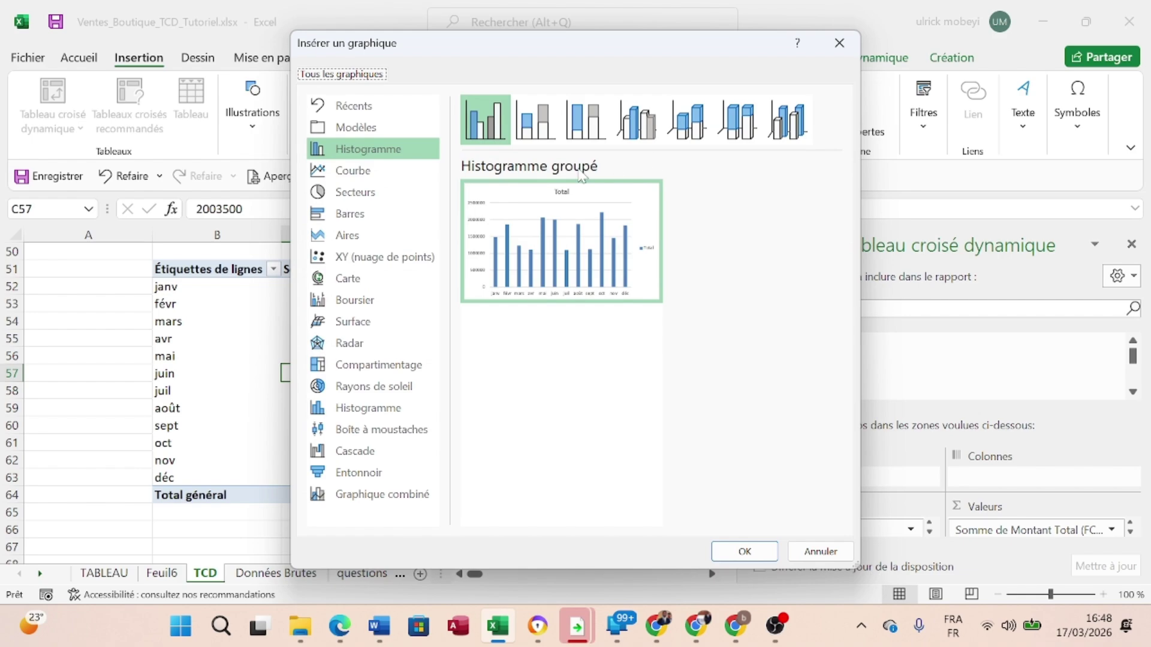
mouse_move(485, 246)
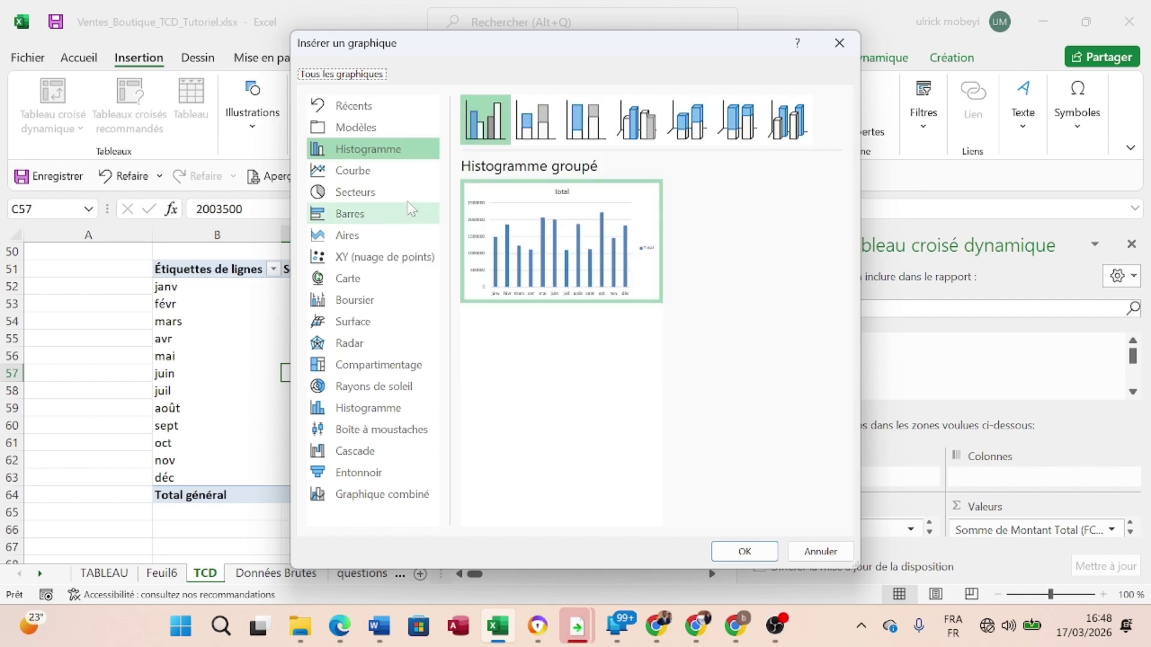
click(355, 178)
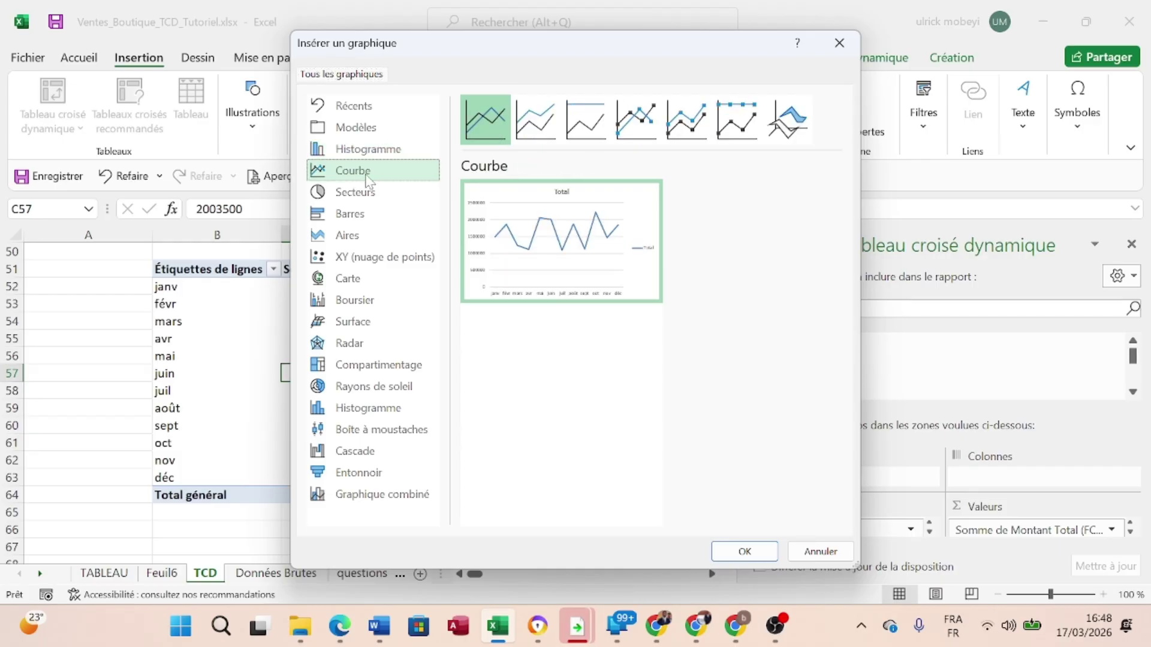
double_click(593, 249)
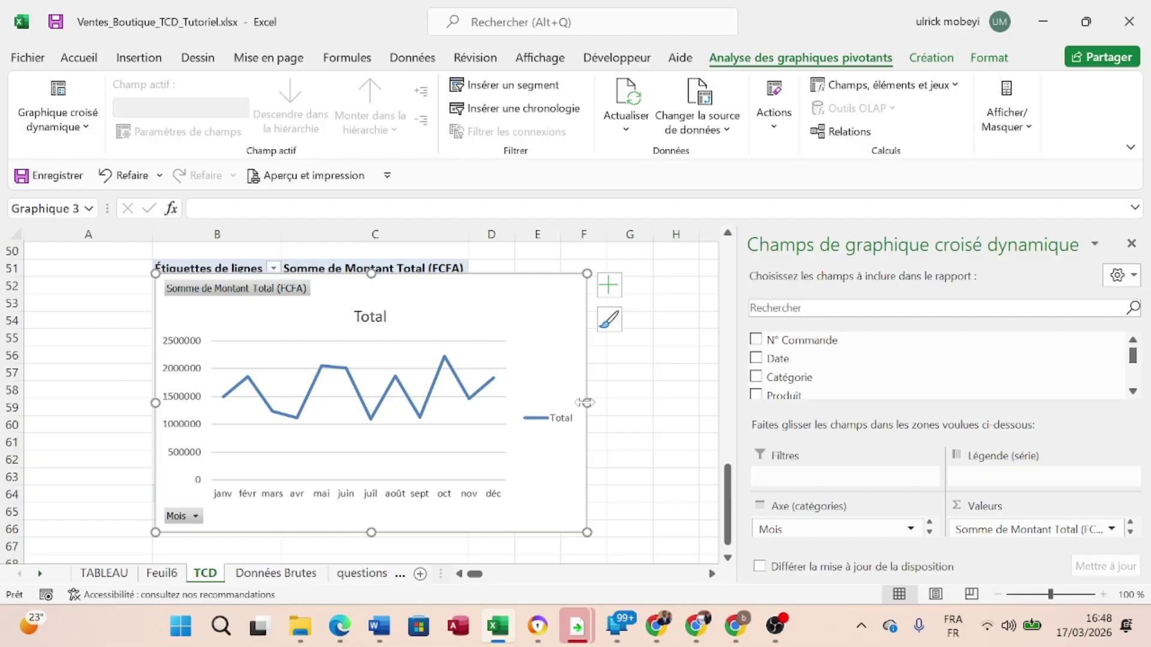
Widen the monthly line chart on both sides so it spans columns A to G.
drag(587, 402, 637, 404)
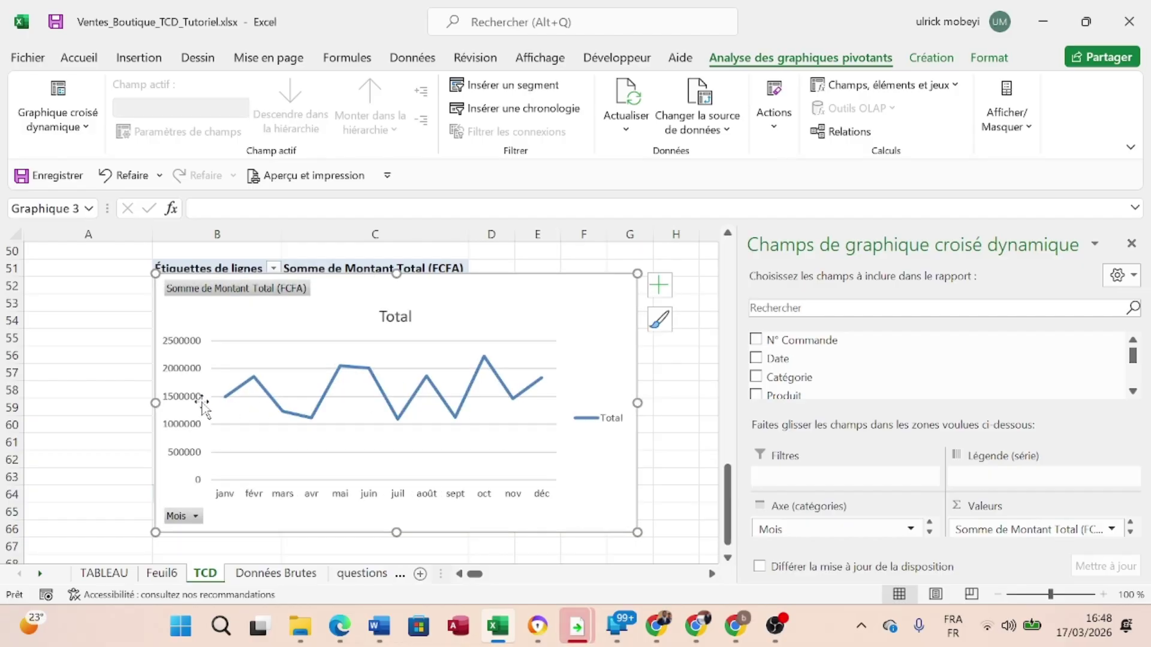
drag(155, 403, 81, 404)
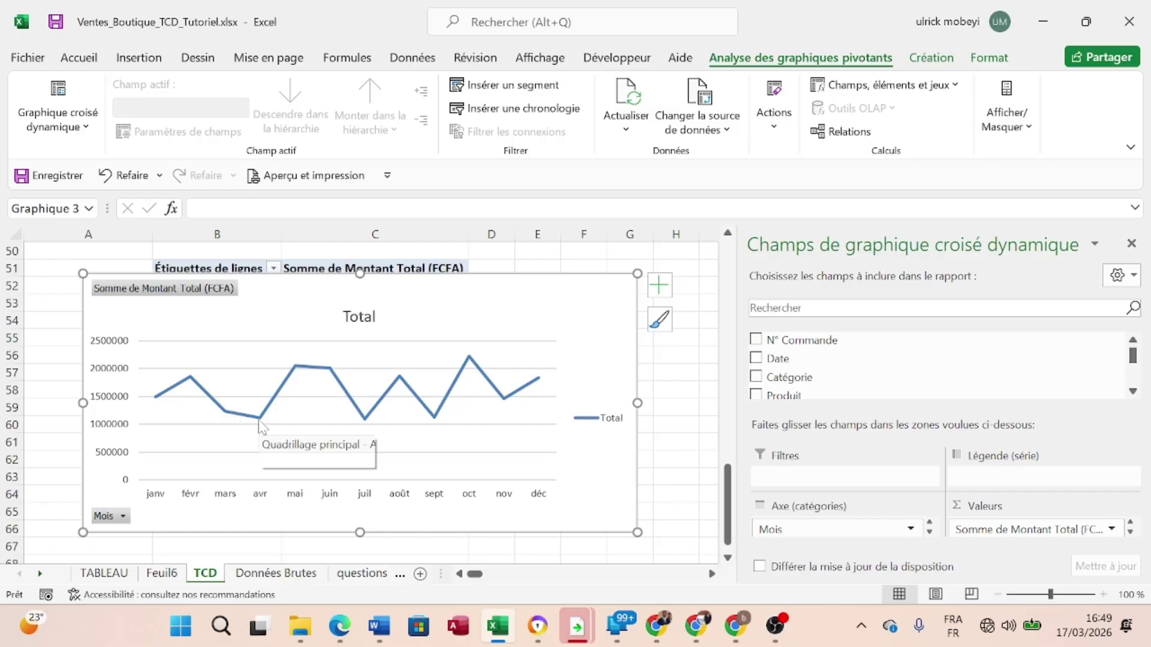
mouse_move(252, 420)
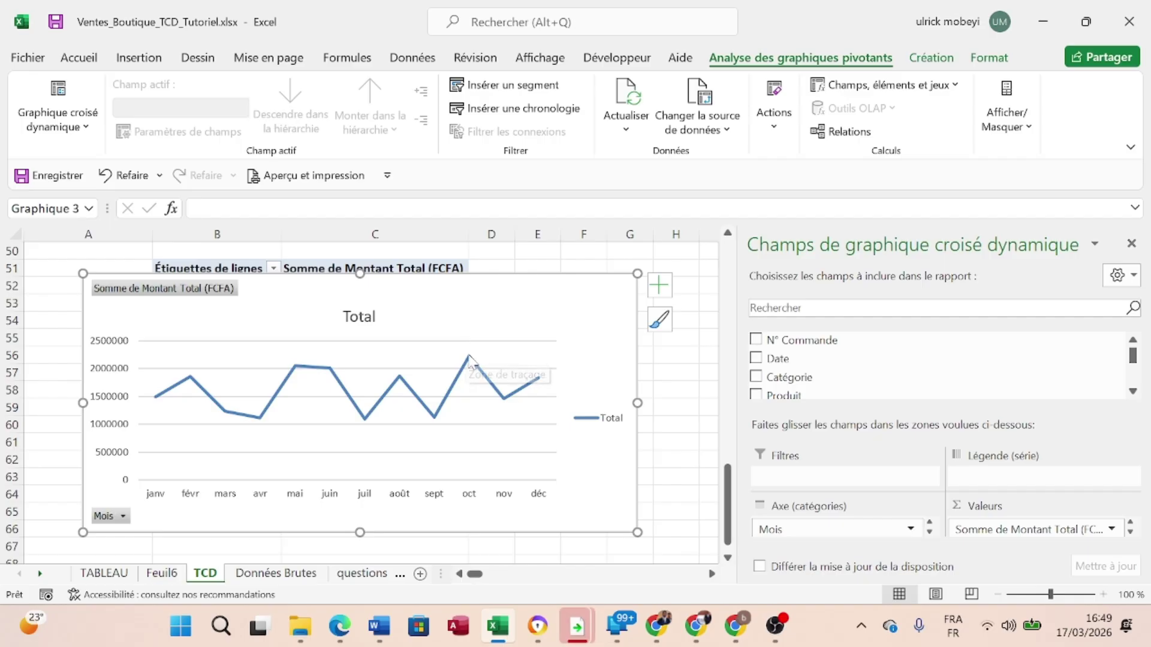
mouse_move(469, 358)
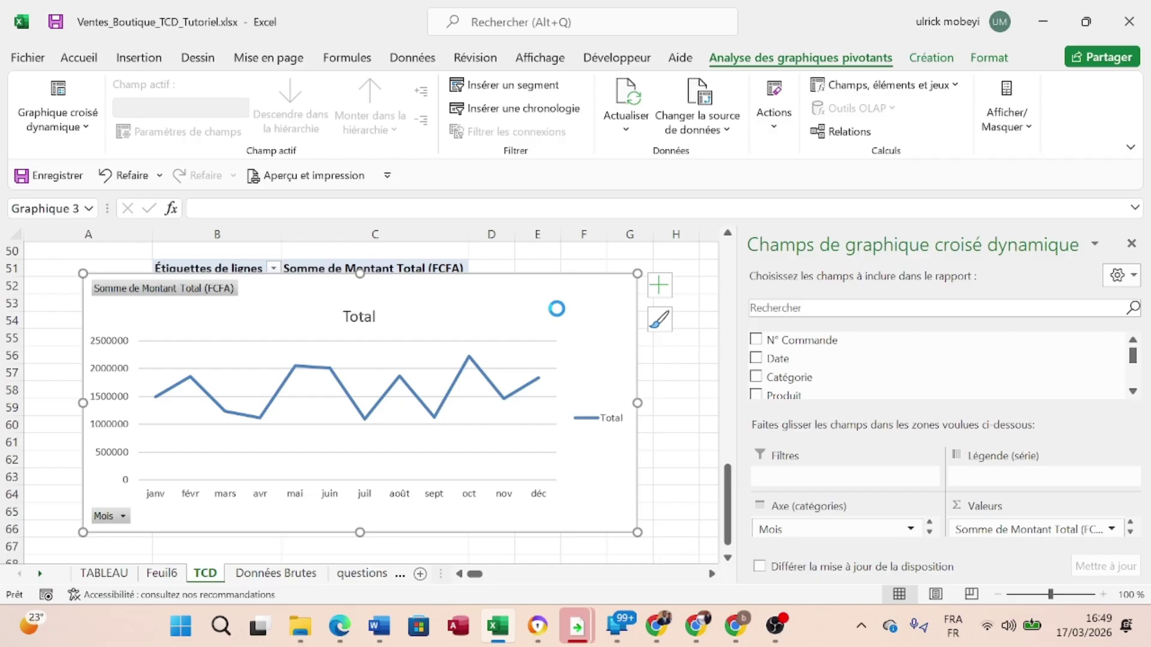
Paste a copy of the monthly line chart into the TABLEAU sheet at cell F24, with the chart fields pane closed.
click(108, 574)
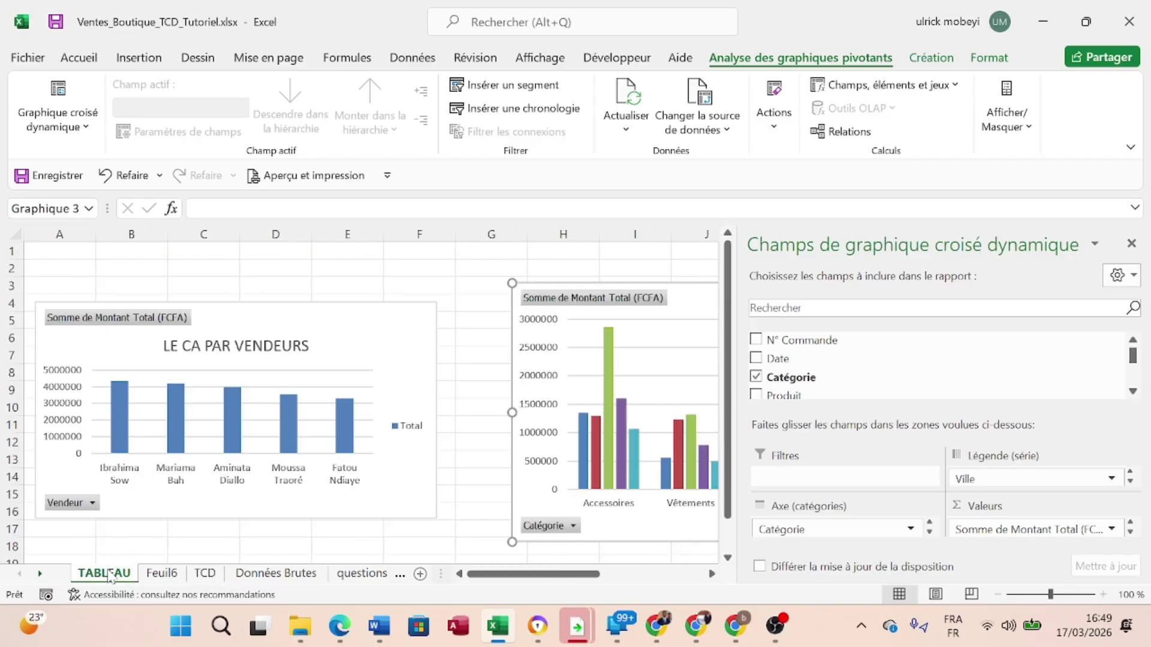
click(1131, 243)
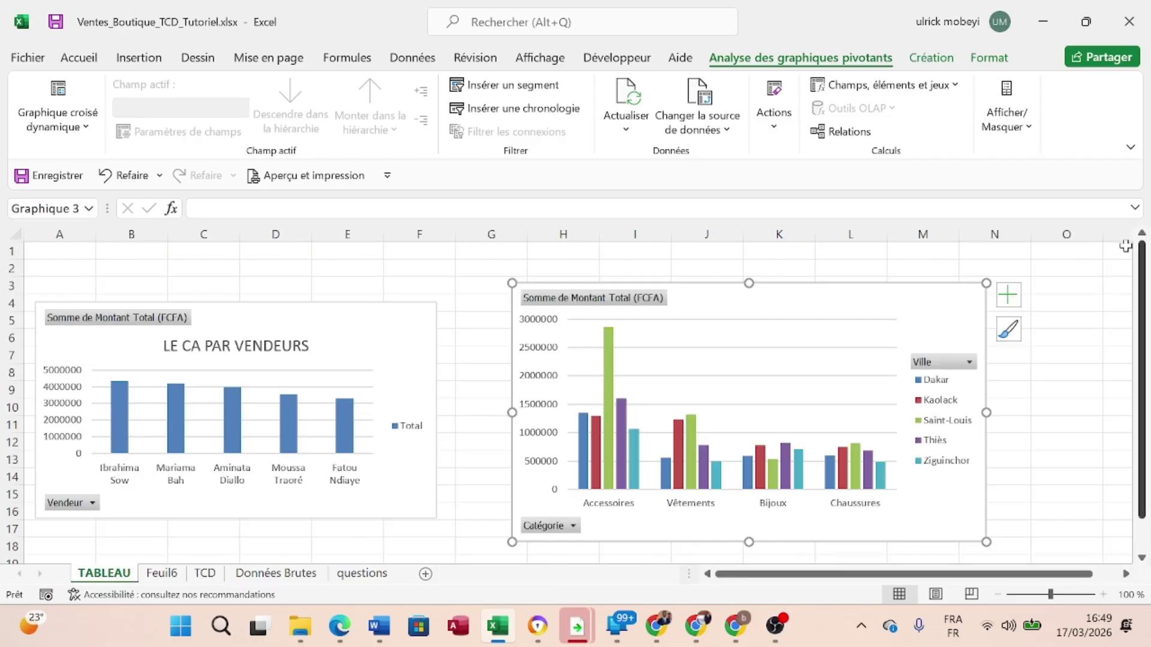
scroll(642, 462, down, 3)
click(423, 492)
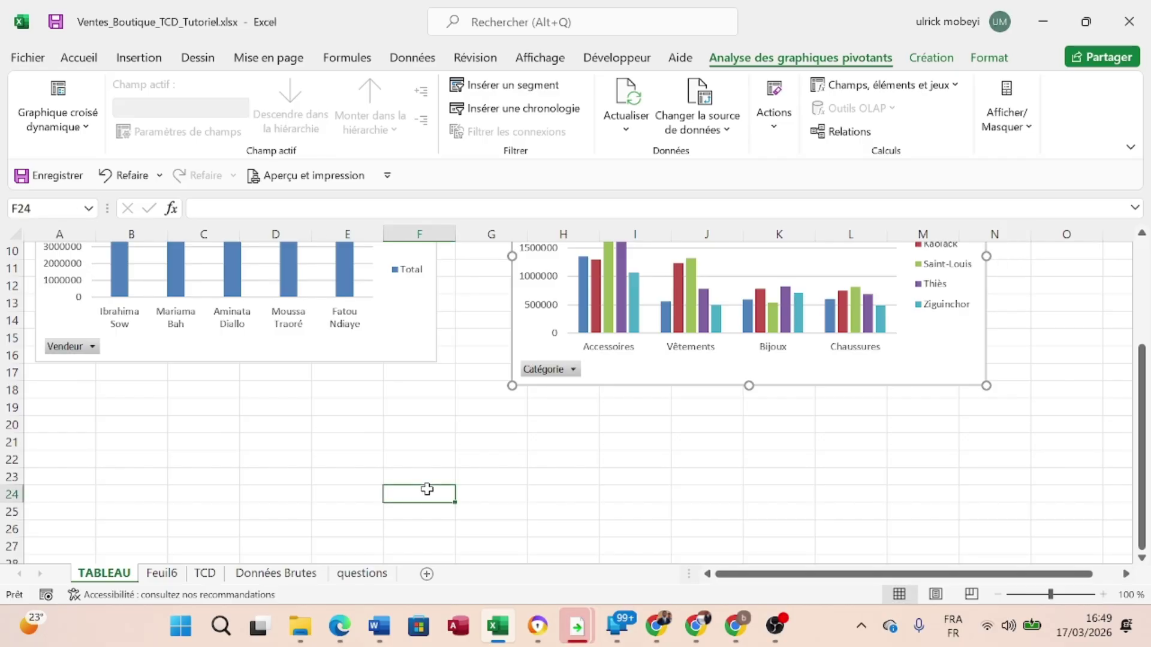
key(ctrl+v)
Shrink the pasted monthly chart and position it below the two existing charts, from about C17 to I26.
drag(640, 520, 453, 411)
drag(756, 381, 631, 467)
drag(531, 506, 503, 395)
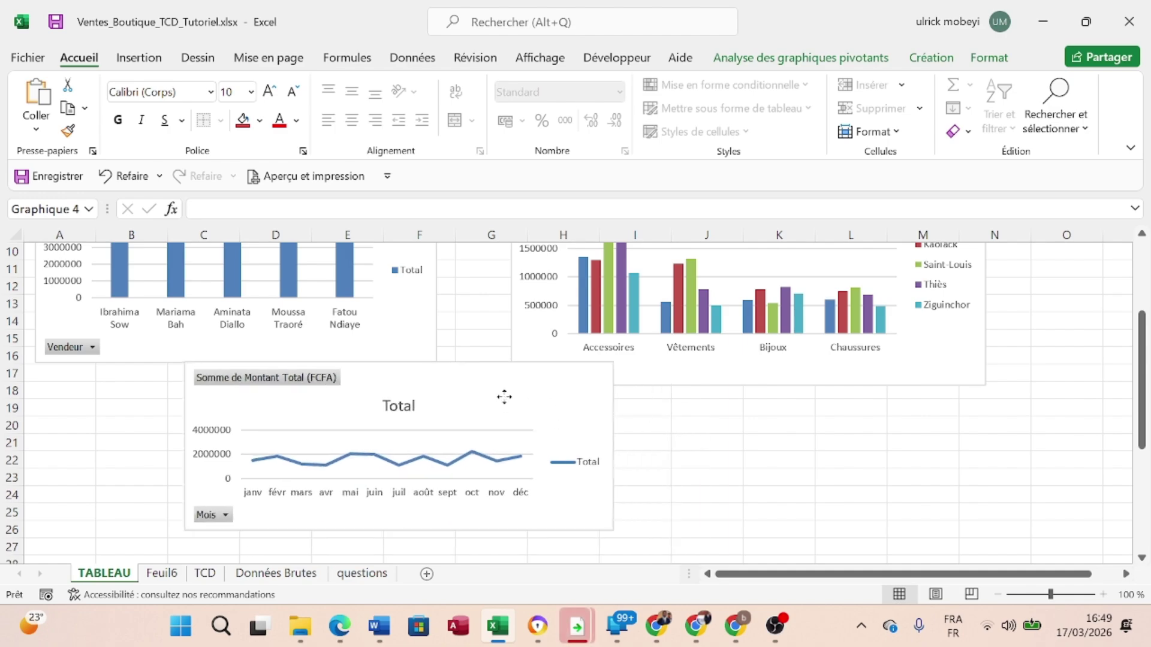
Shrink the category-by-city chart to end near L13, and move LE CA PAR VENDEURS to A1, resized to end near F12.
click(899, 378)
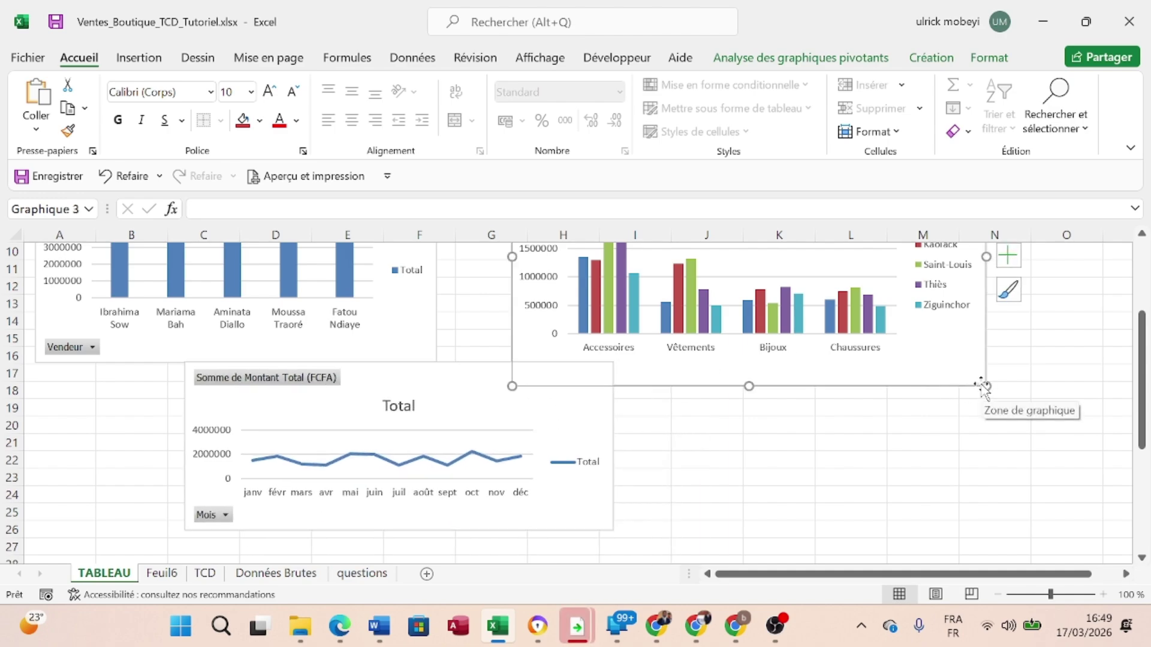
drag(984, 386, 832, 306)
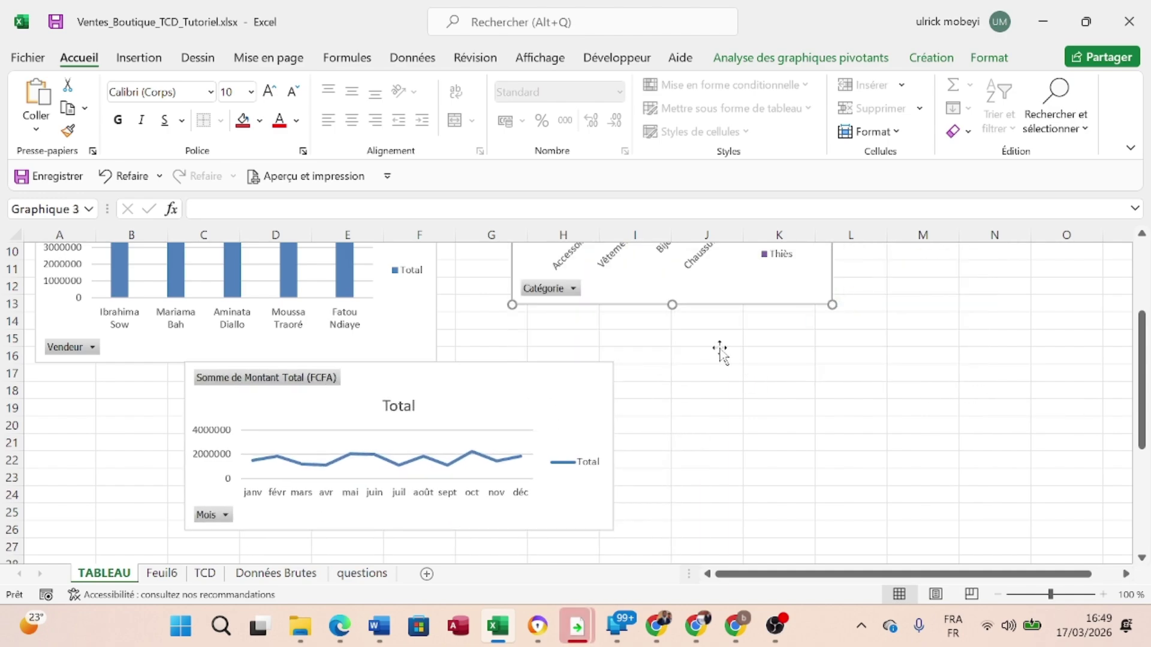
scroll(721, 352, up, 3)
drag(384, 333, 376, 278)
drag(430, 465, 399, 442)
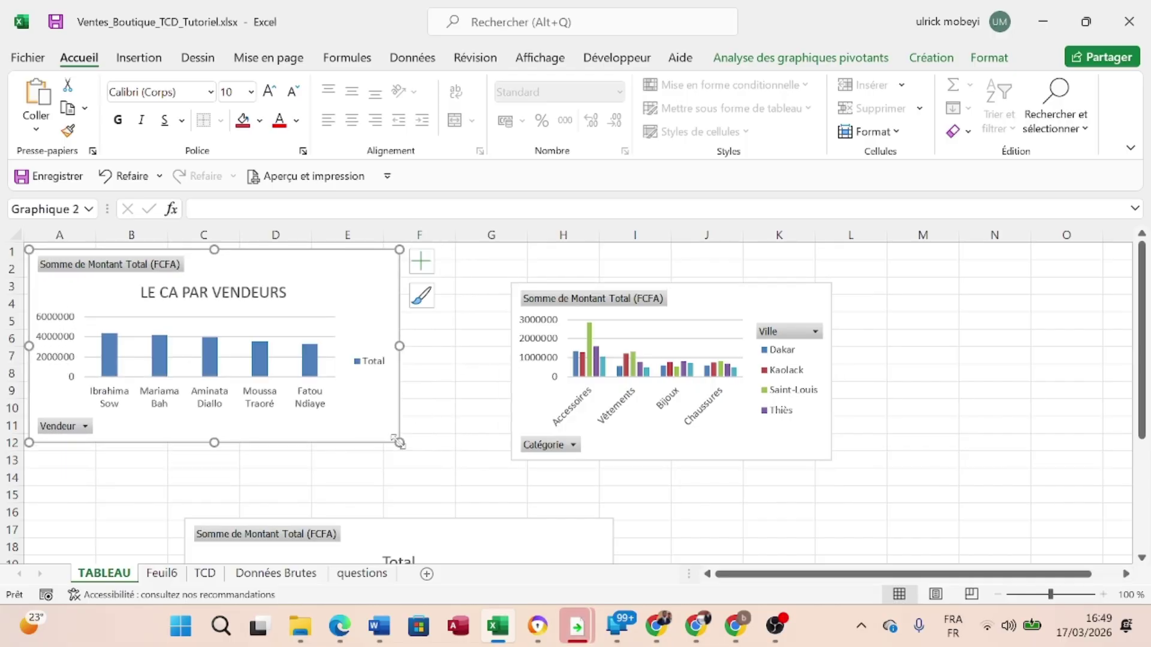
Hide the gridlines on the TABLEAU sheet.
click(15, 234)
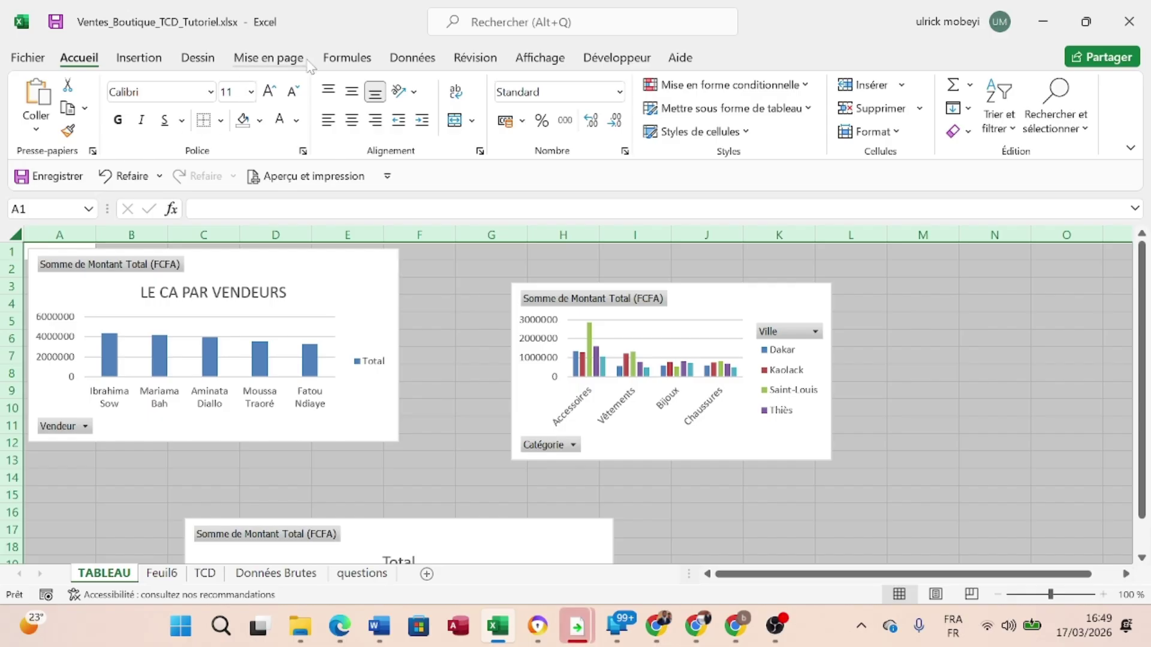
click(539, 57)
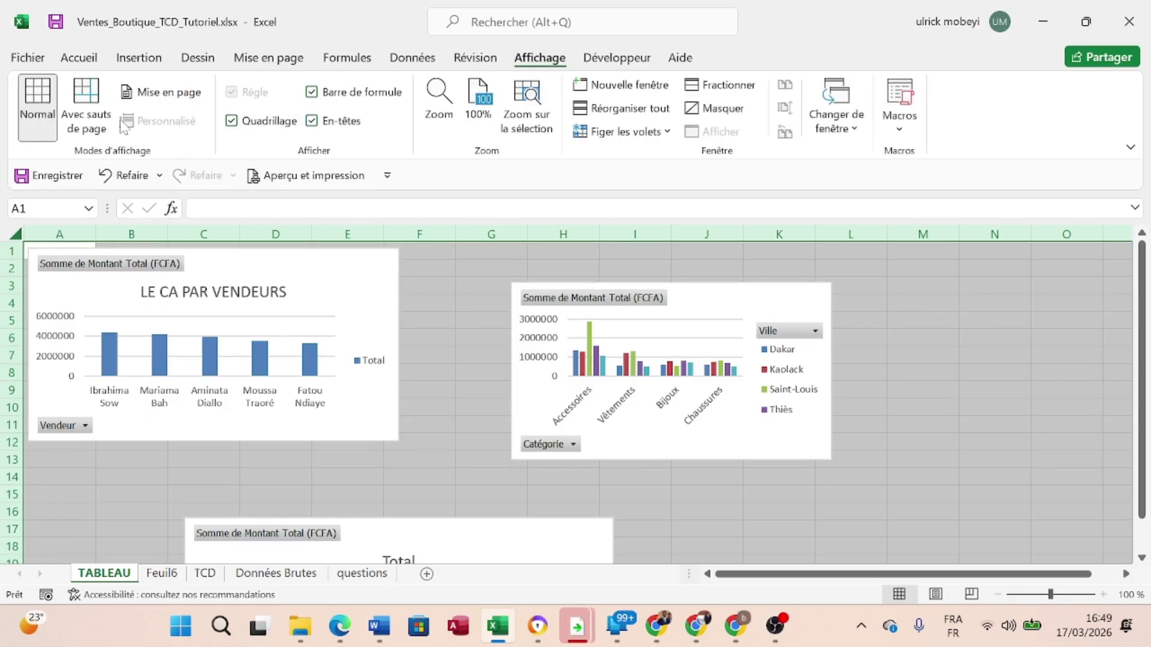
click(232, 122)
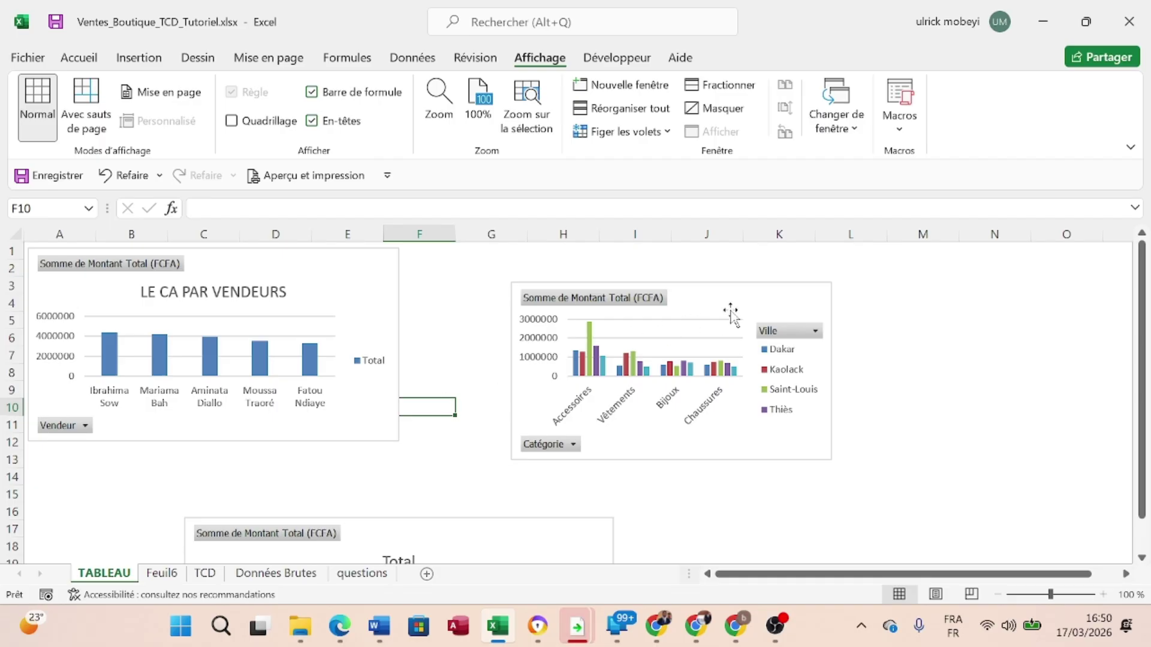
Enlarge the category-by-city chart and place it beside the sellers chart, from about F1 to K12, and raise the monthly chart to the top row.
drag(747, 288, 687, 257)
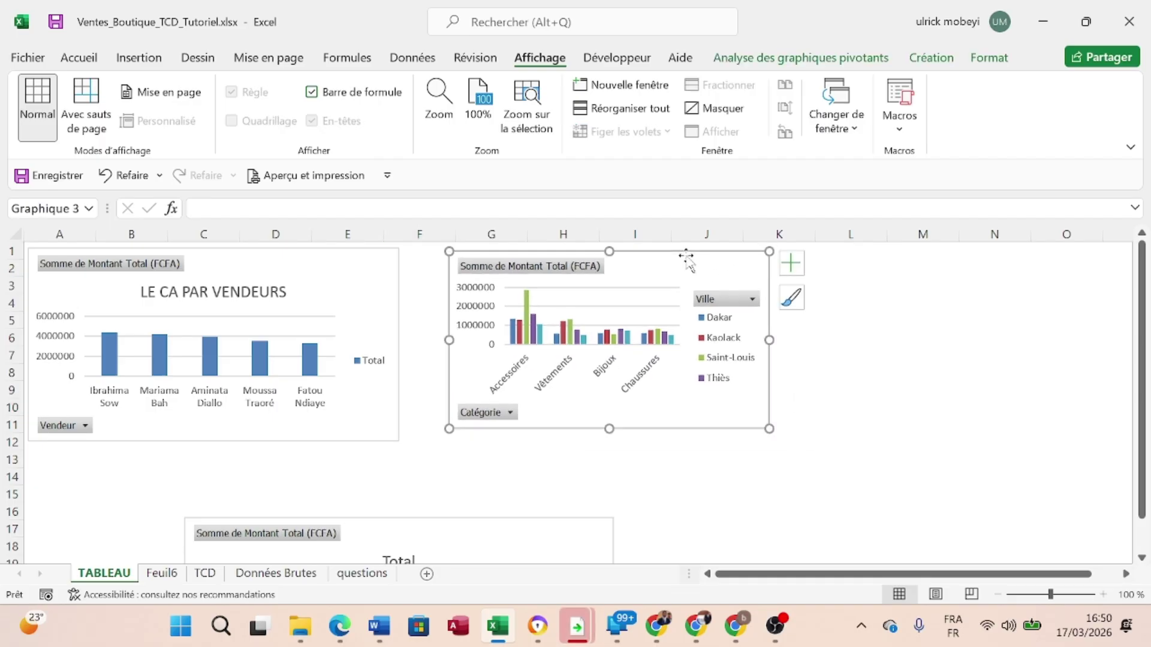
drag(770, 429, 815, 444)
click(560, 524)
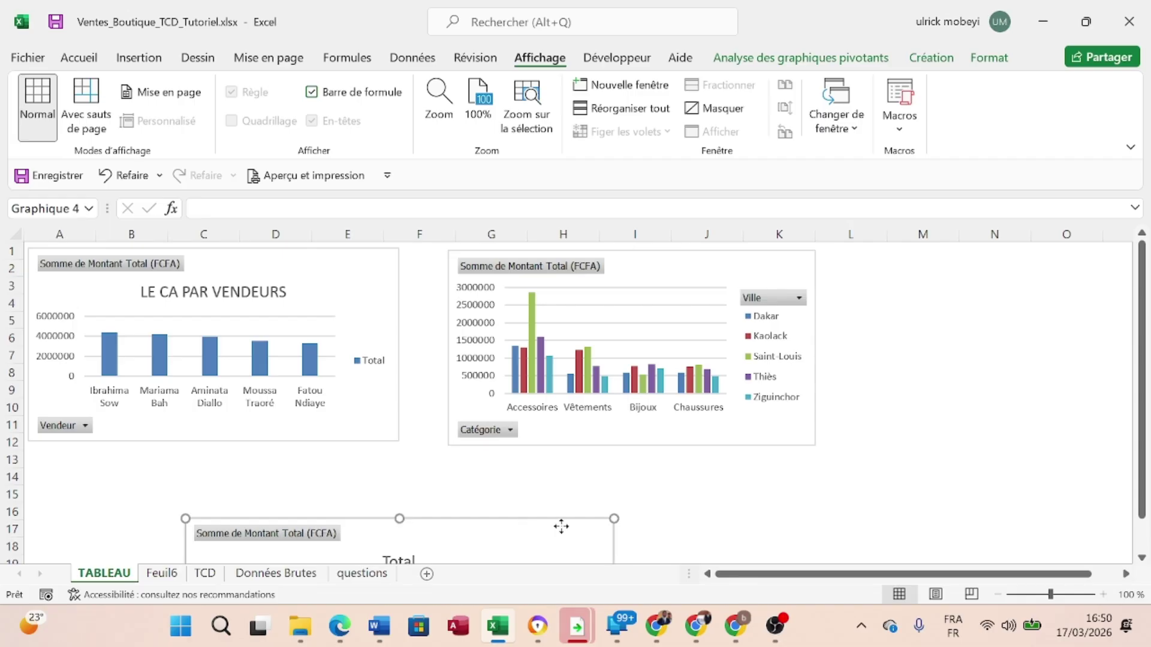
drag(560, 524, 1014, 328)
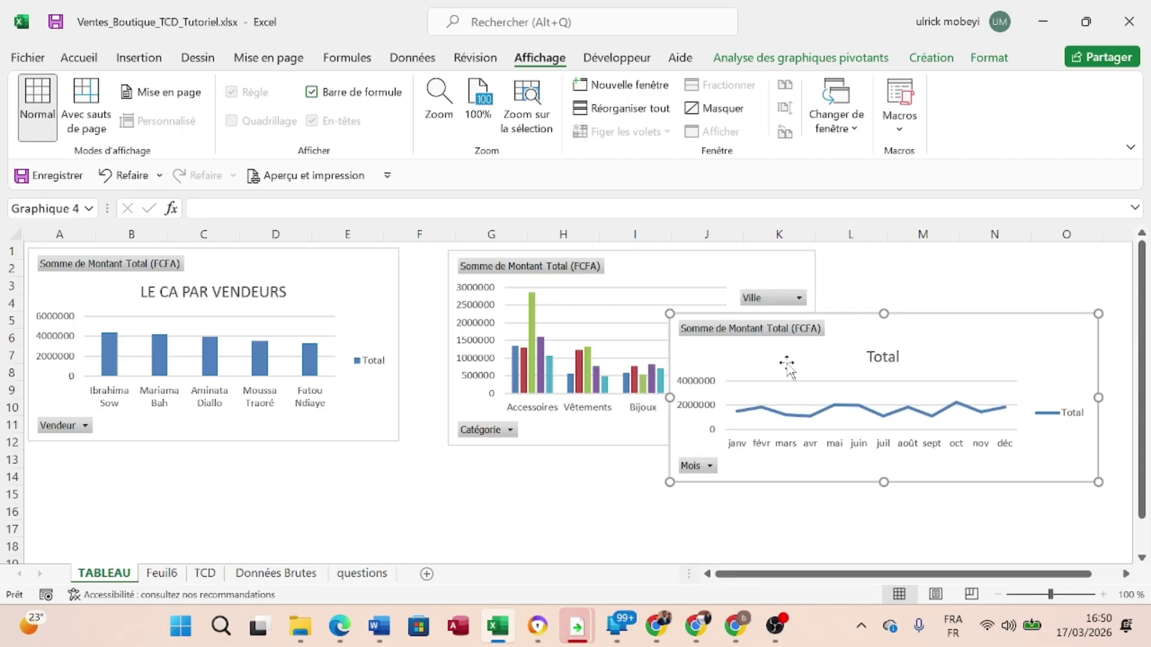
drag(673, 257, 629, 254)
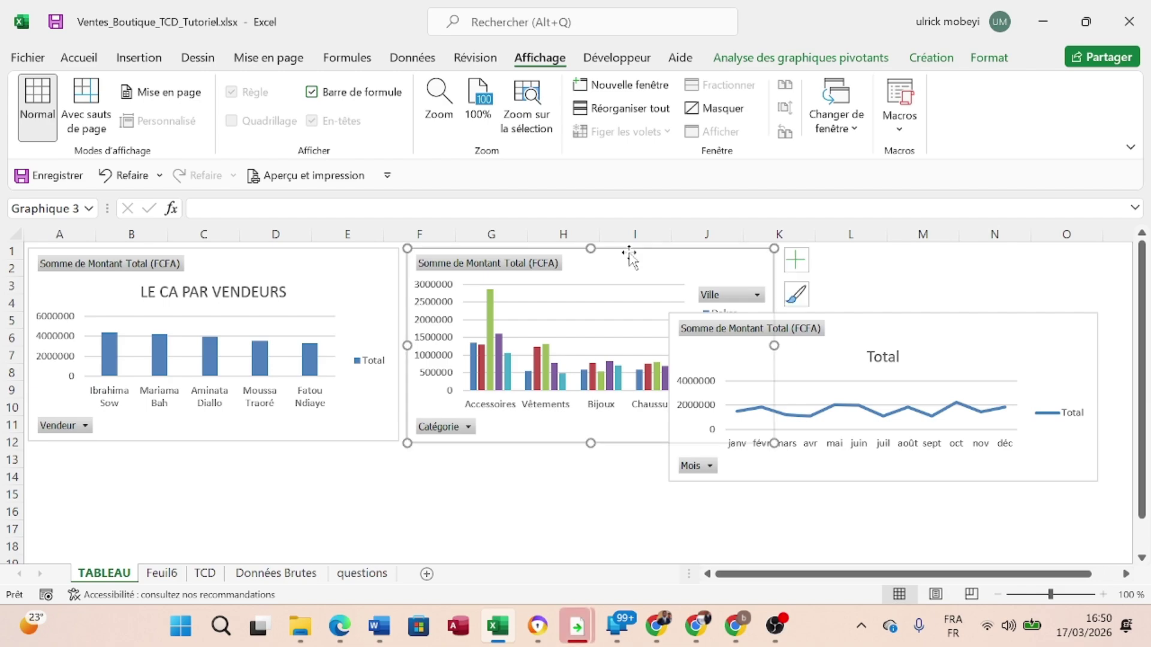
Shrink the monthly line chart and position it beside the category-by-city chart, from about K2 to the end of column O at row 10.
click(779, 473)
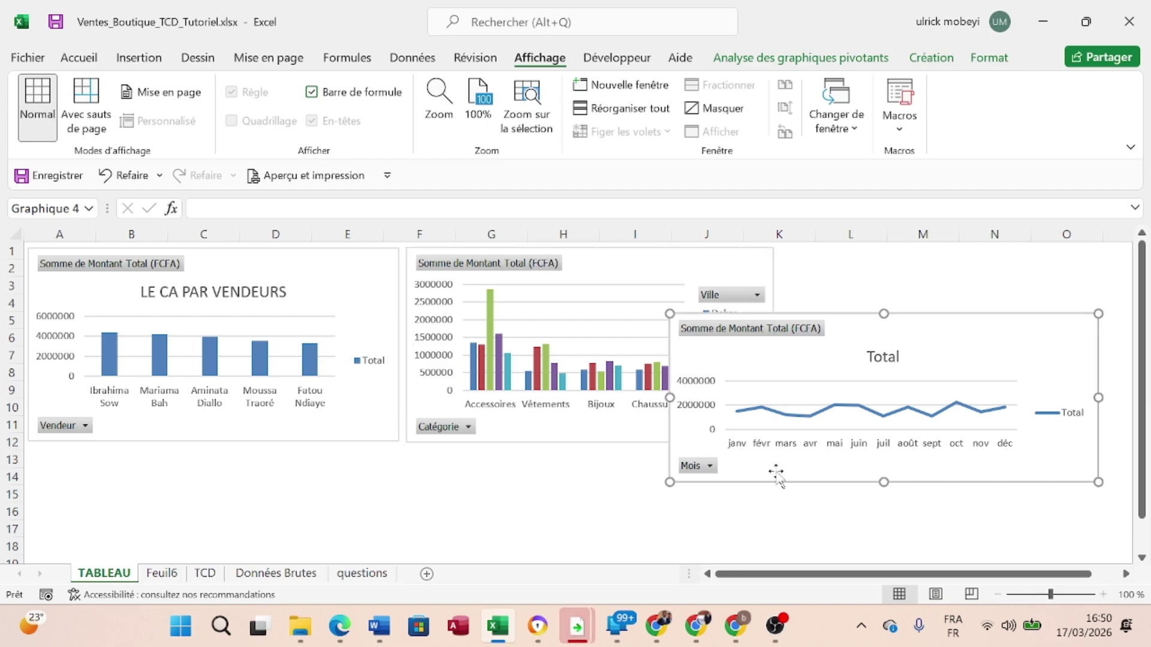
drag(670, 481, 778, 466)
drag(971, 450, 982, 397)
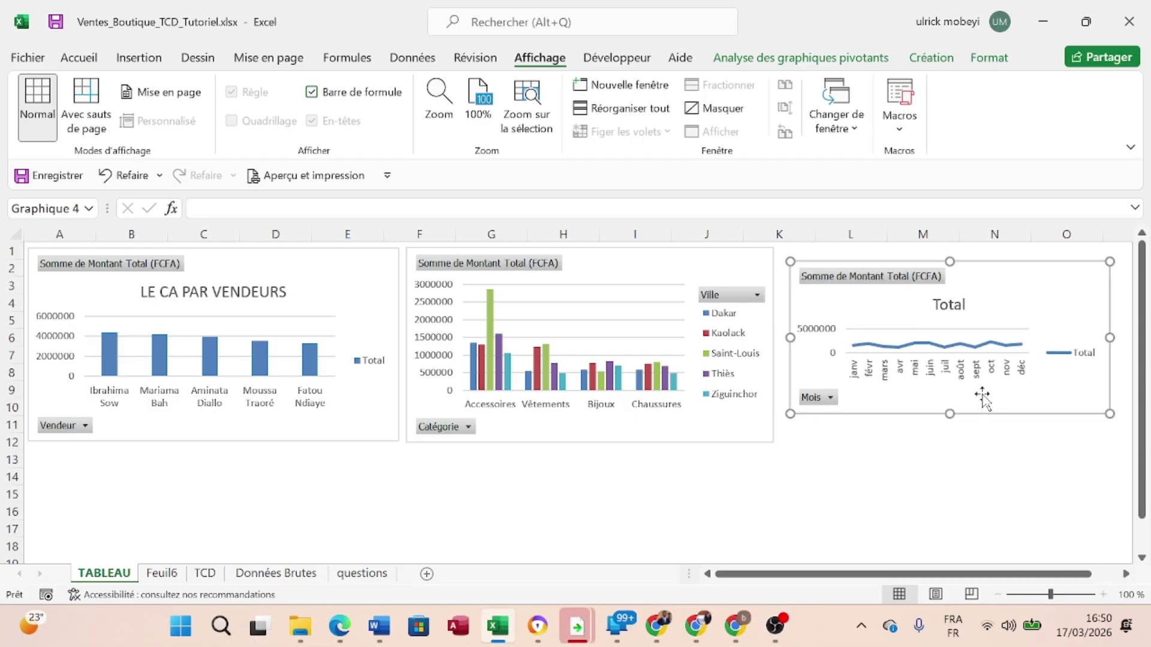
Shrink LE CA PAR VENDEURS to end near E11 and move the category-by-city chart to about F1:J12, with the format pane closed.
click(382, 429)
drag(399, 442, 350, 422)
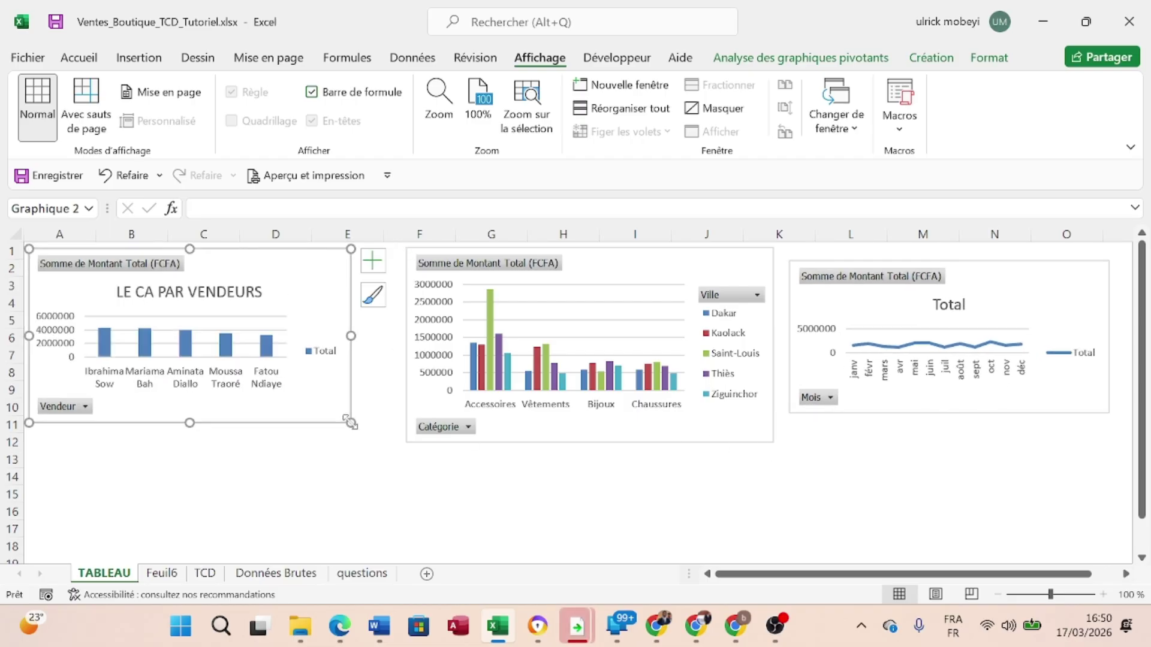
click(538, 427)
double_click(537, 428)
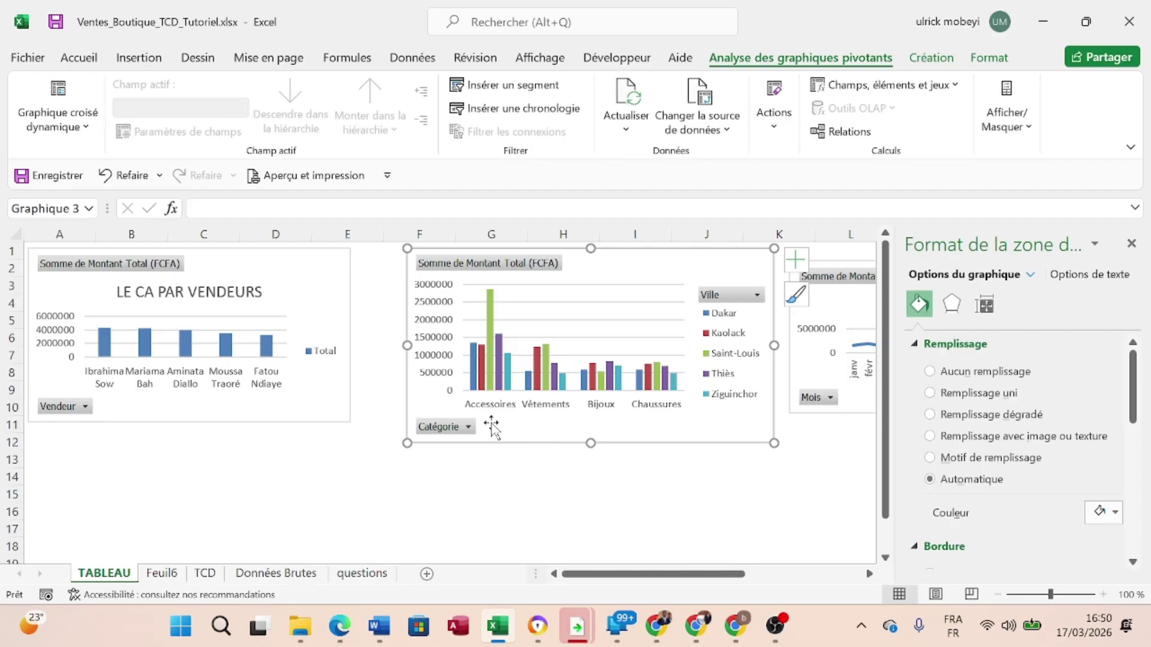
drag(545, 426, 517, 417)
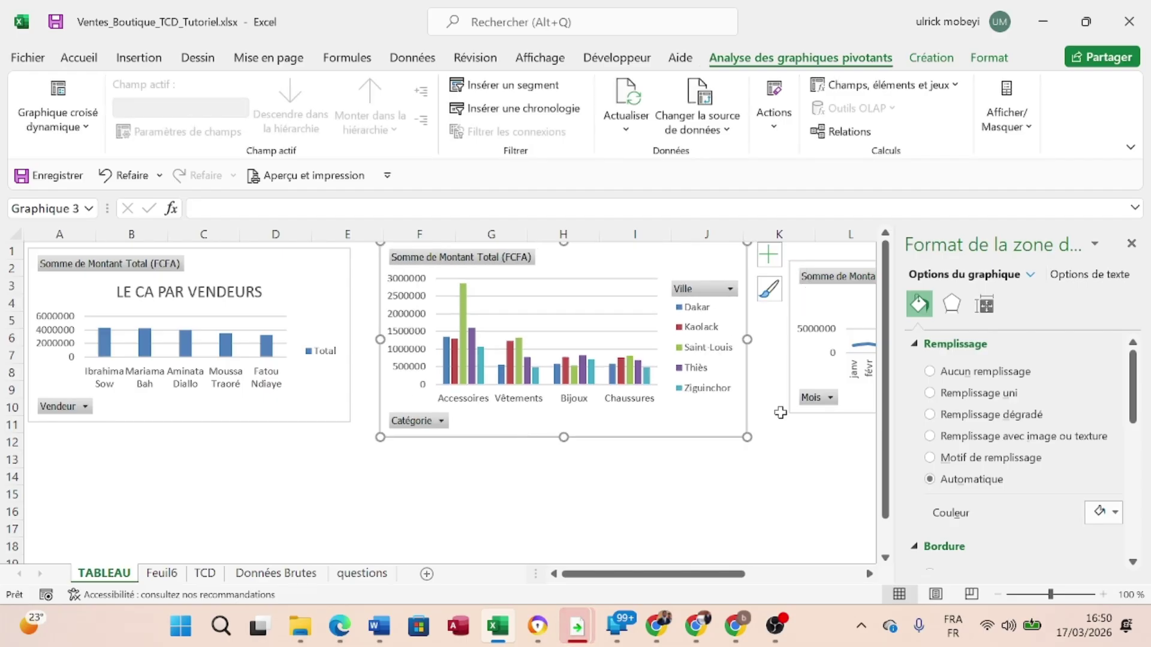
click(1131, 246)
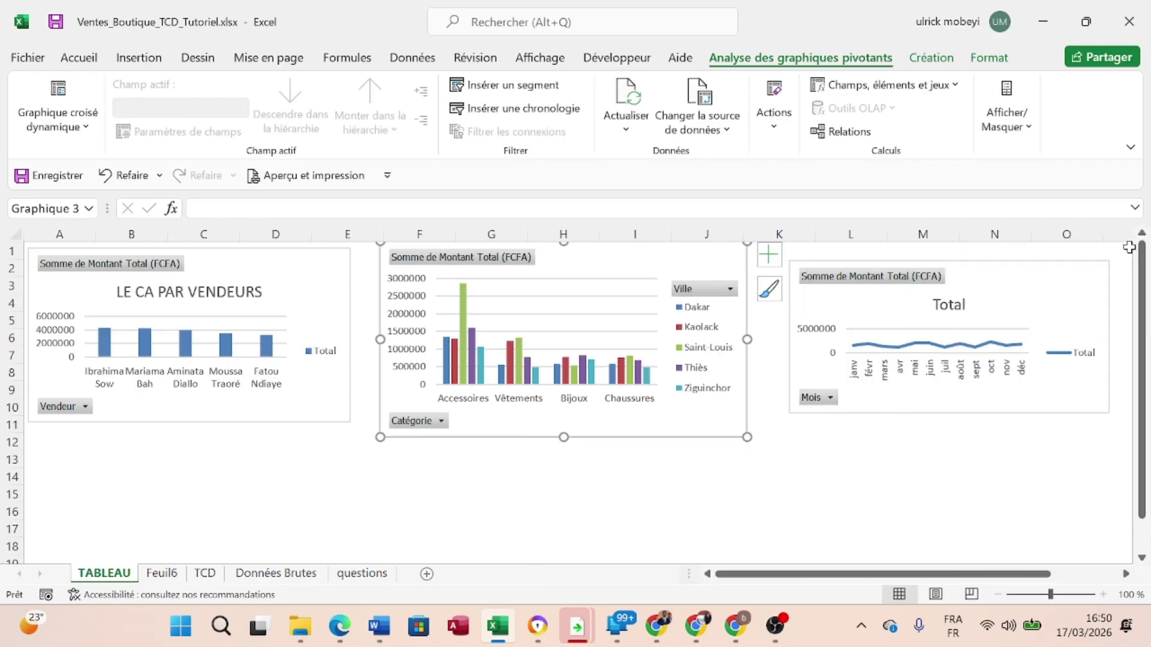
Increase the monthly line chart's height and align it with the other two charts, from about K1 to O12.
click(1035, 407)
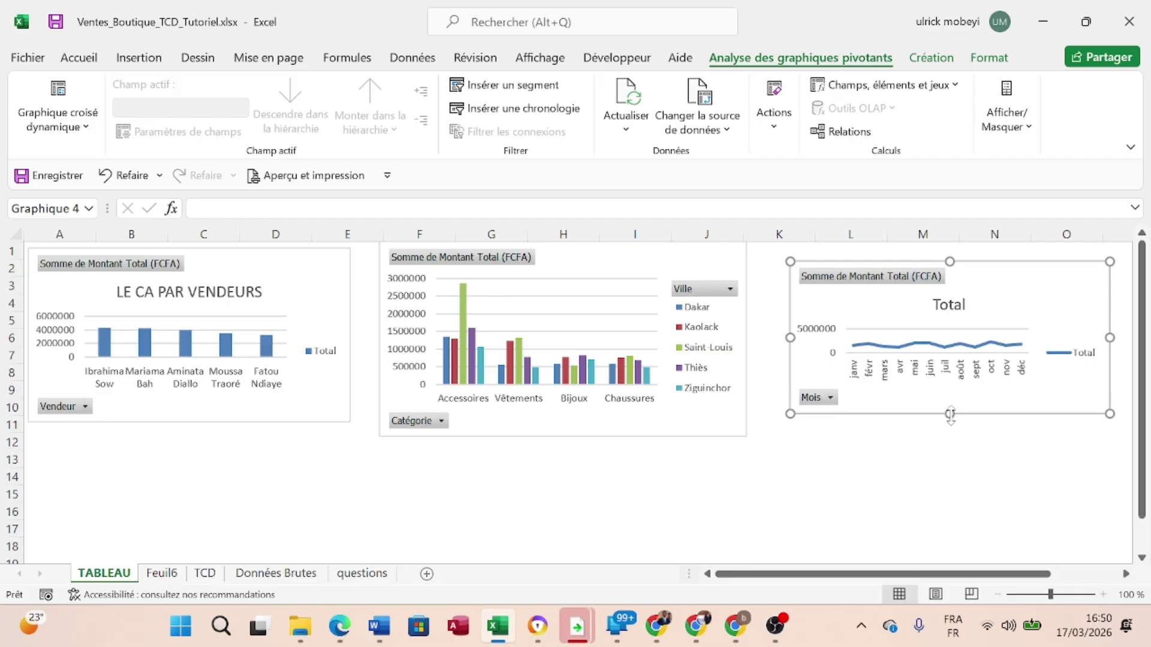
drag(950, 414, 947, 458)
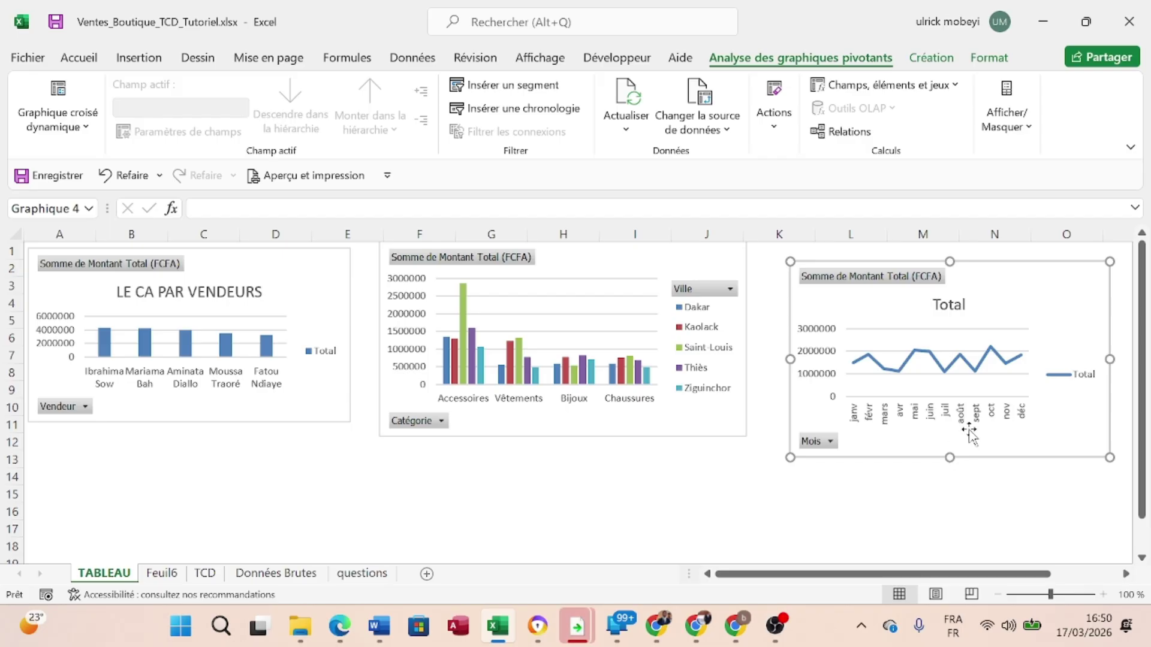
drag(1027, 441, 1021, 427)
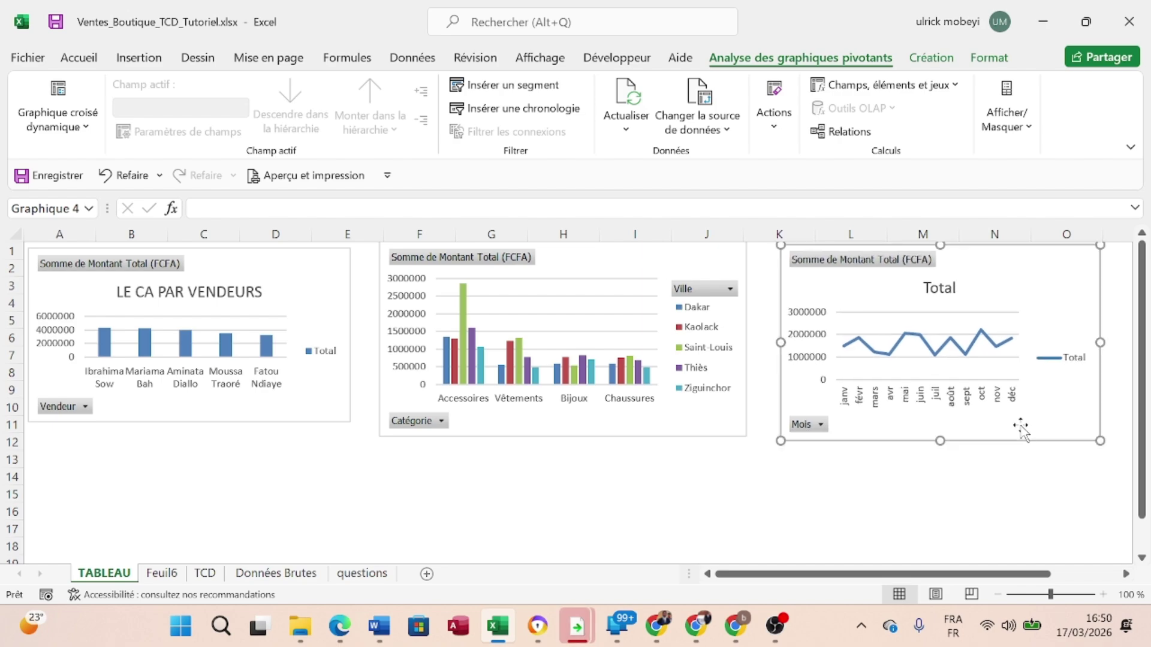
click(674, 492)
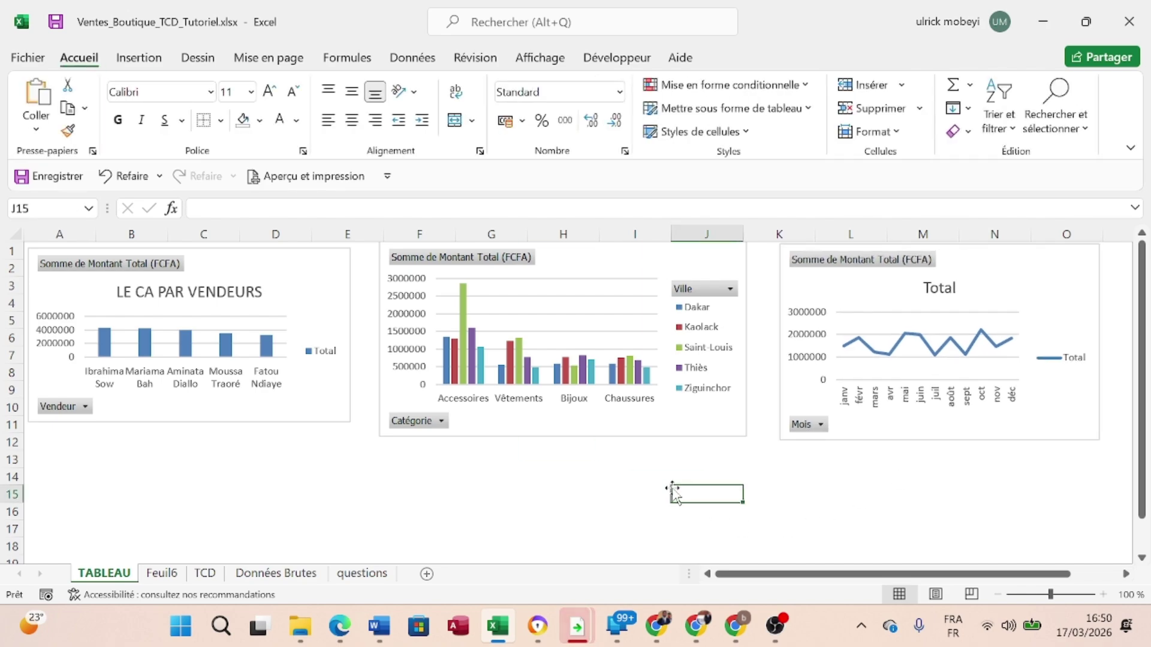
Examine the sales records in the Données Brutes sheet and return to the TABLEAU sheet.
click(276, 573)
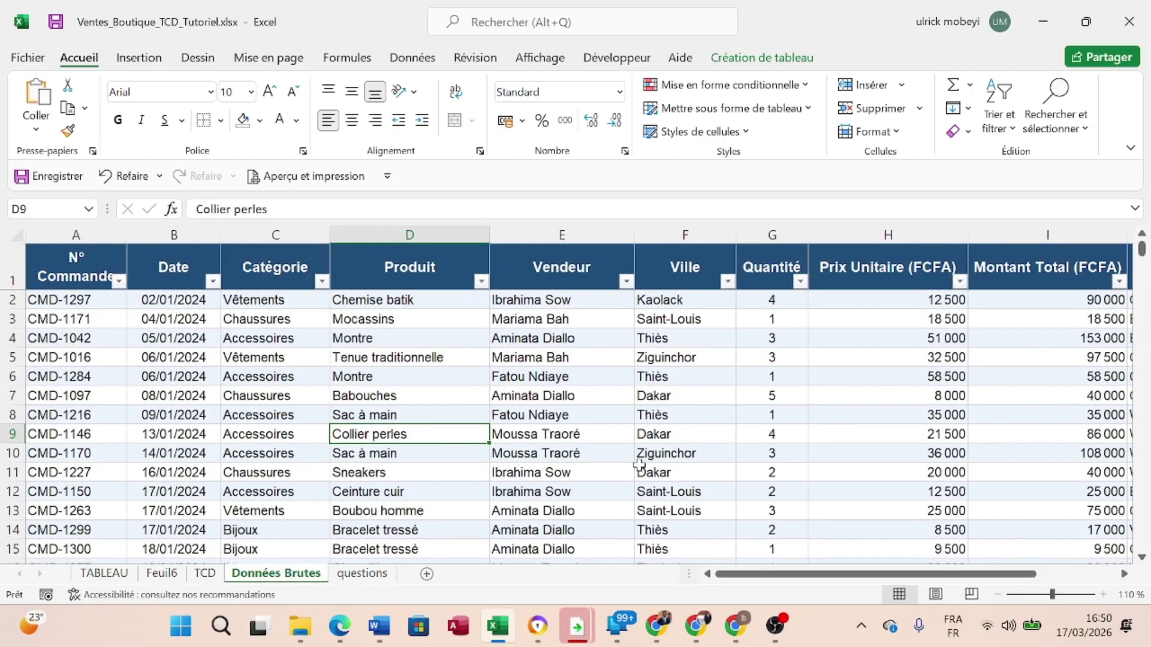
scroll(637, 463, down, 6)
scroll(639, 464, down, 19)
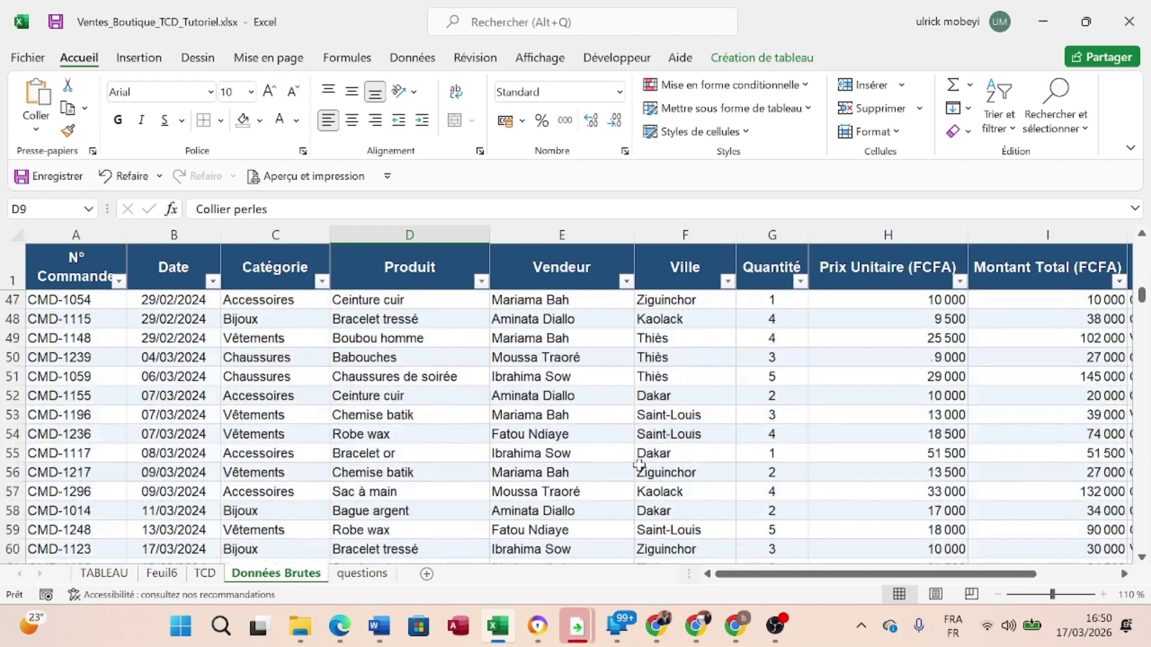
scroll(639, 465, down, 10)
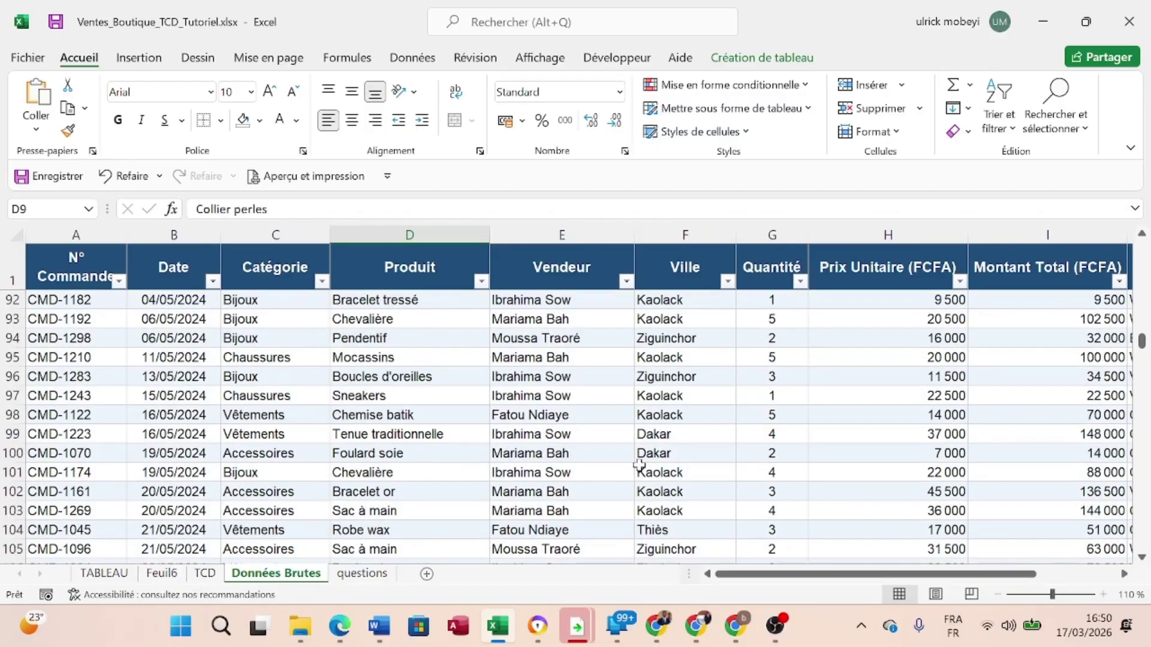
scroll(638, 465, down, 3)
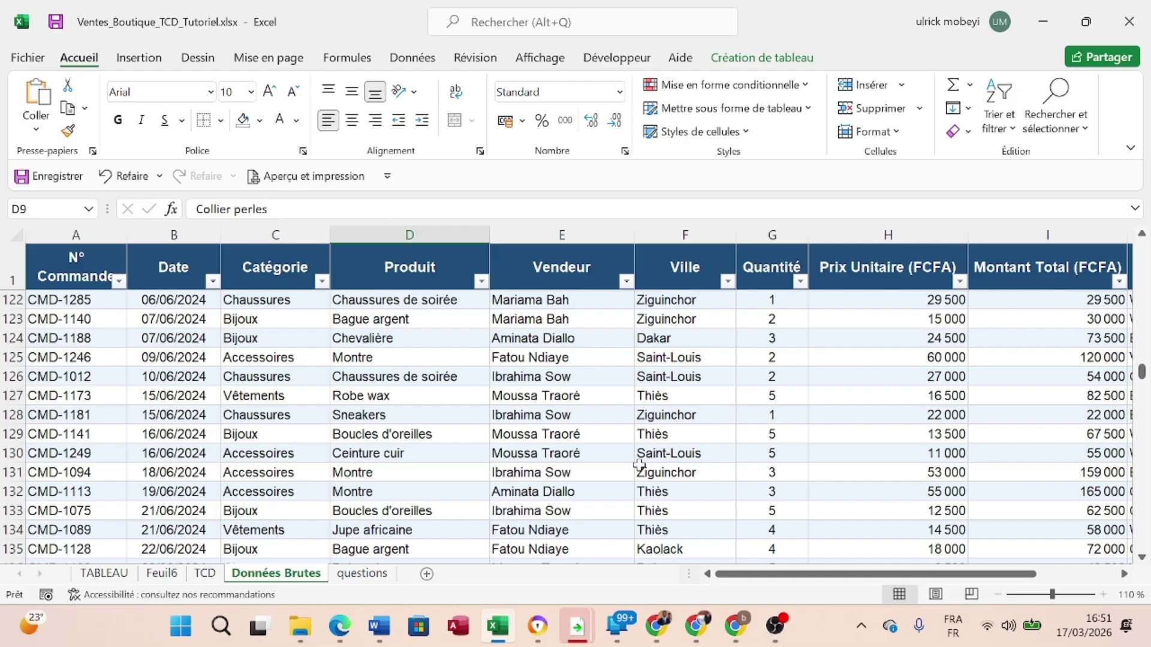
click(111, 576)
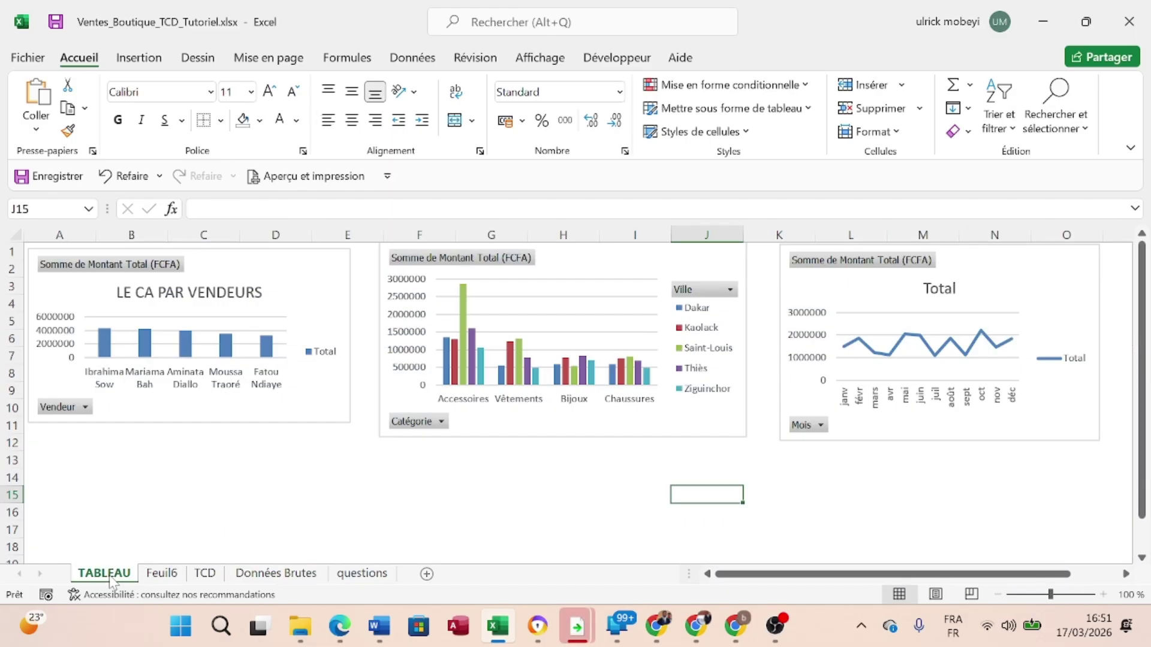